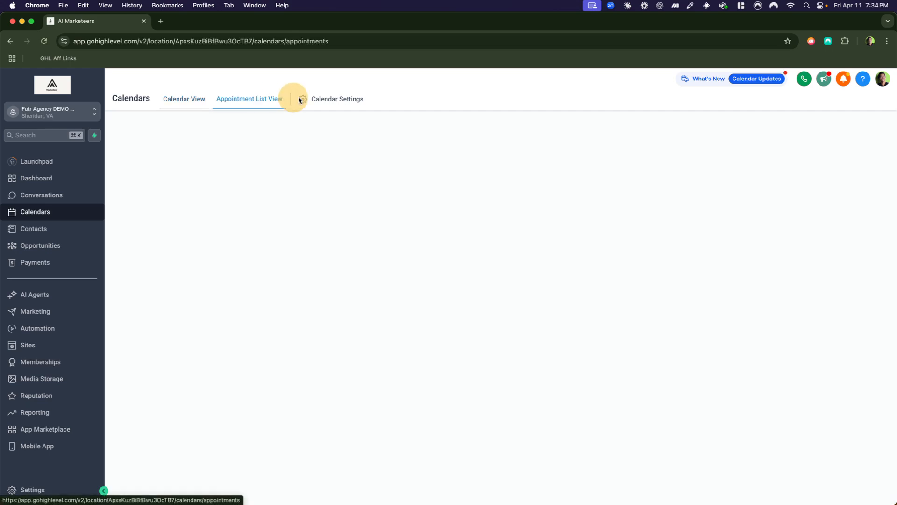
Open the calendar settings and check the existing Demo Futr Calendar entry.
{"action": "left_click", "coordinate": [334, 99]}
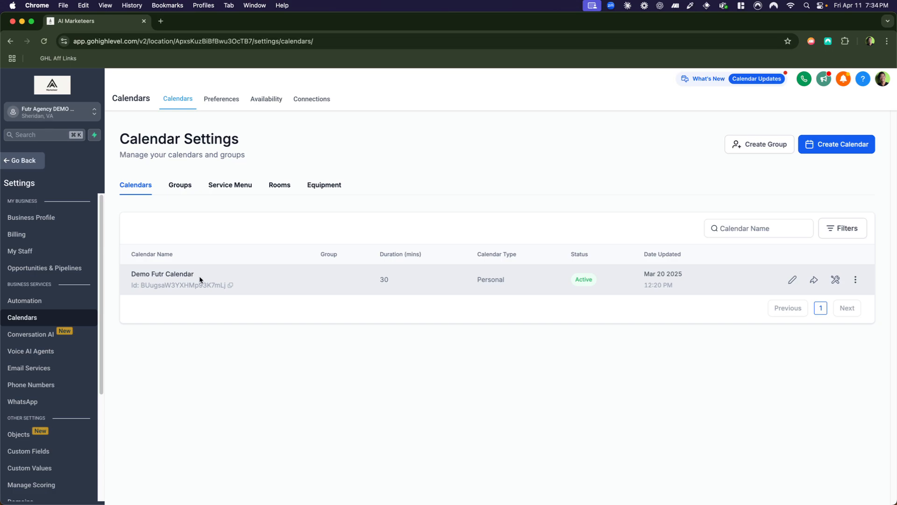
{"action": "triple_click", "coordinate": [174, 272]}
{"action": "left_click", "coordinate": [158, 286]}
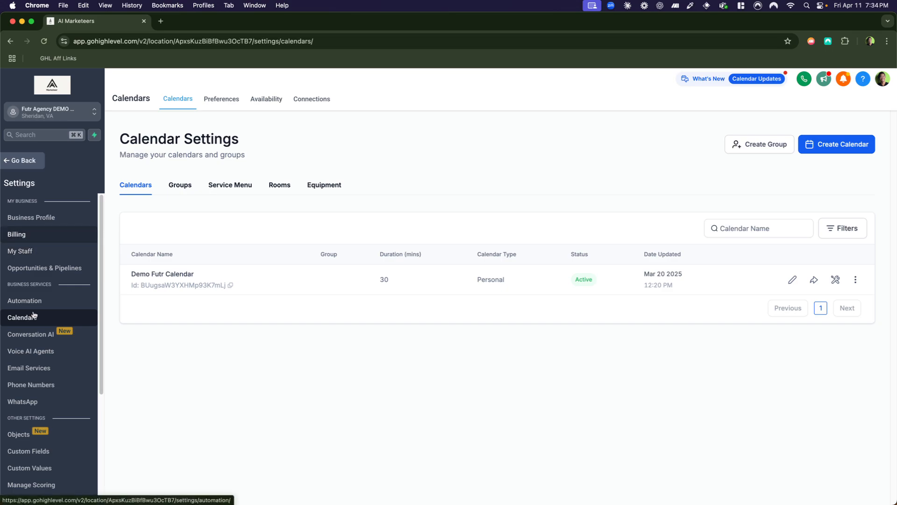
Leave the settings and open the full list of workflow recipes in Automation.
{"action": "left_click", "coordinate": [36, 159]}
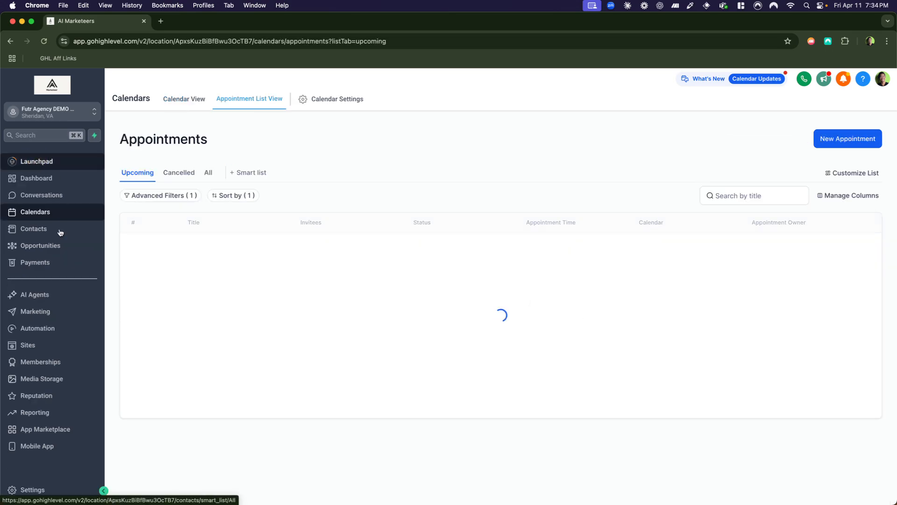
{"action": "left_click", "coordinate": [47, 328]}
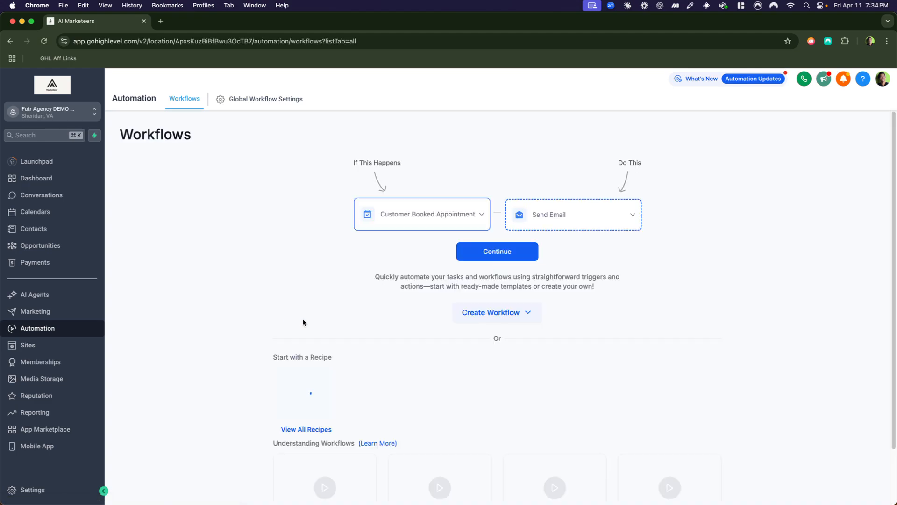
{"action": "scroll", "coordinate": [451, 292], "scroll_direction": "down", "scroll_amount": 3}
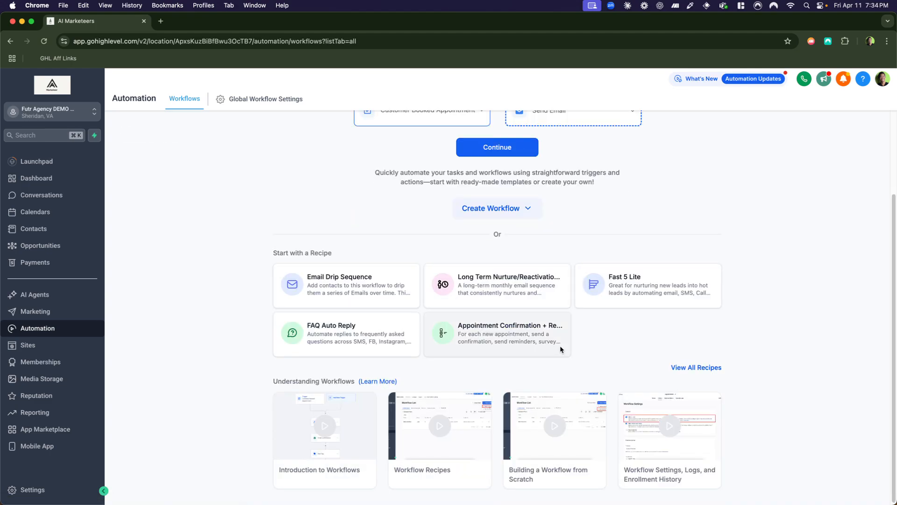
{"action": "left_click", "coordinate": [705, 368]}
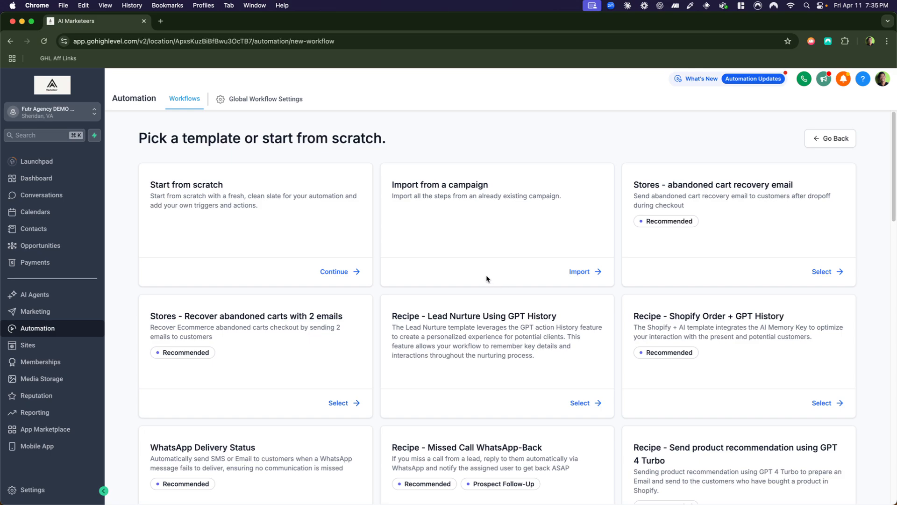
Look through the workflow recipe templates for ones that handle appointment confirmations and reminders.
{"action": "scroll", "coordinate": [475, 279], "scroll_direction": "down", "scroll_amount": 3}
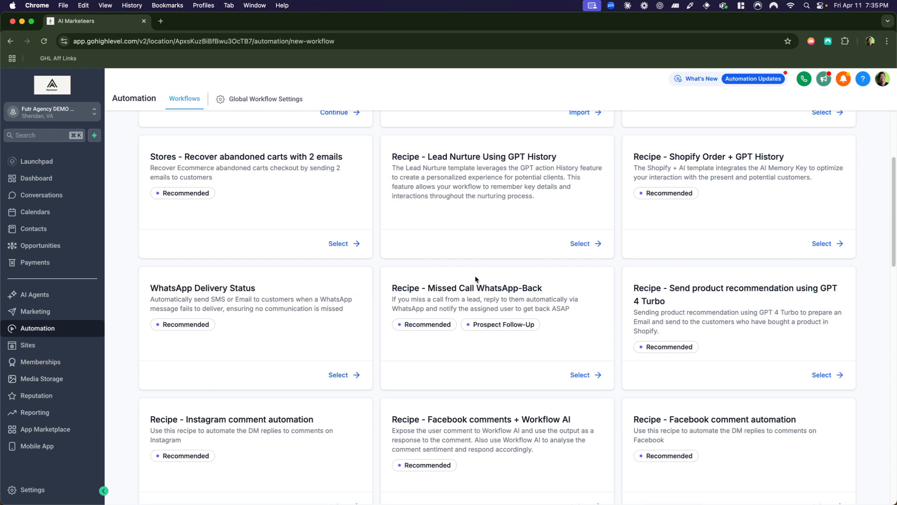
{"action": "scroll", "coordinate": [477, 279], "scroll_direction": "up", "scroll_amount": 3}
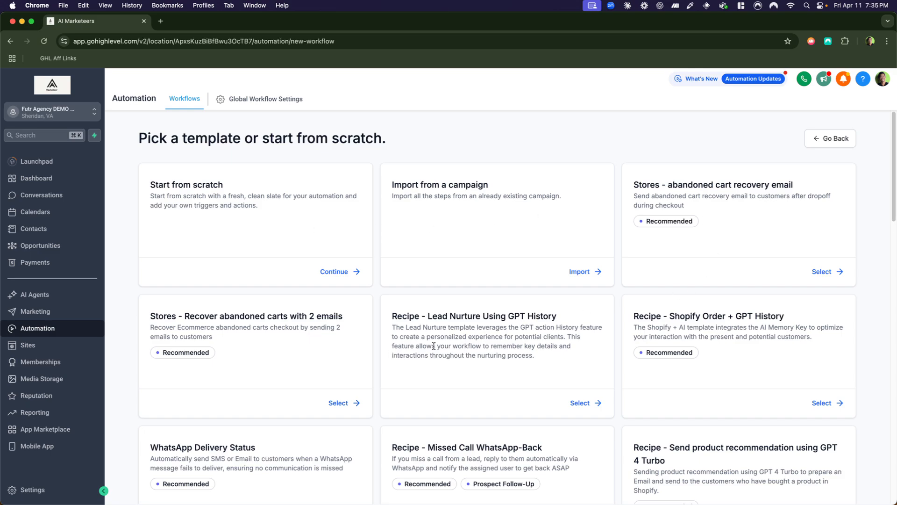
{"action": "scroll", "coordinate": [638, 355], "scroll_direction": "down", "scroll_amount": 3}
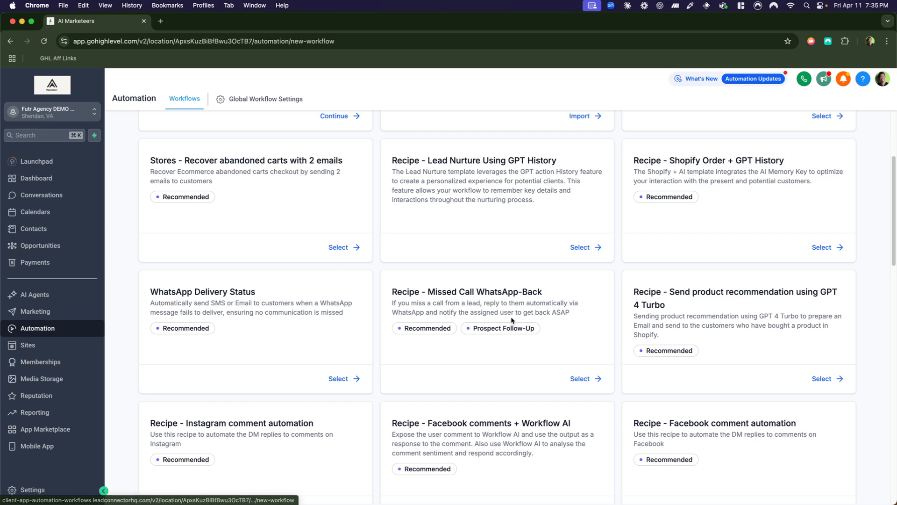
{"action": "scroll", "coordinate": [418, 347], "scroll_direction": "down", "scroll_amount": 3}
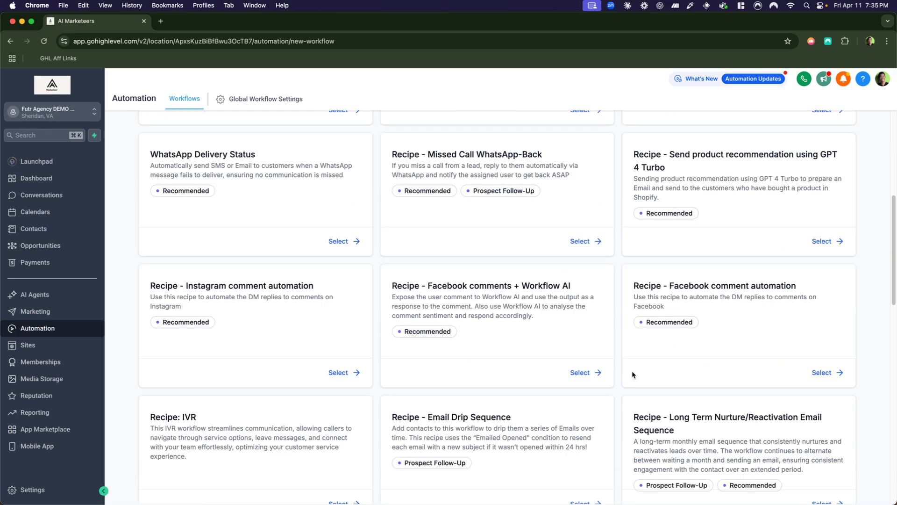
{"action": "scroll", "coordinate": [586, 376], "scroll_direction": "down", "scroll_amount": 5}
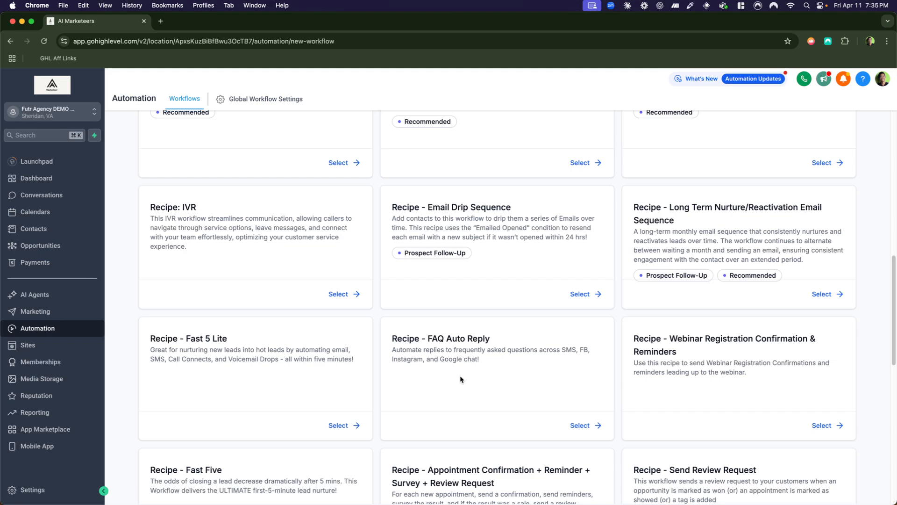
{"action": "scroll", "coordinate": [410, 378], "scroll_direction": "down", "scroll_amount": 1}
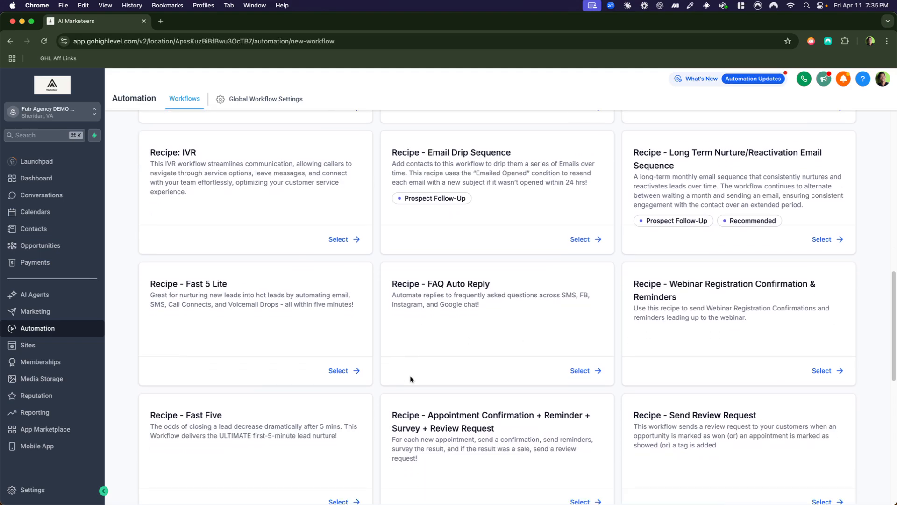
{"action": "scroll", "coordinate": [462, 423], "scroll_direction": "down", "scroll_amount": 2}
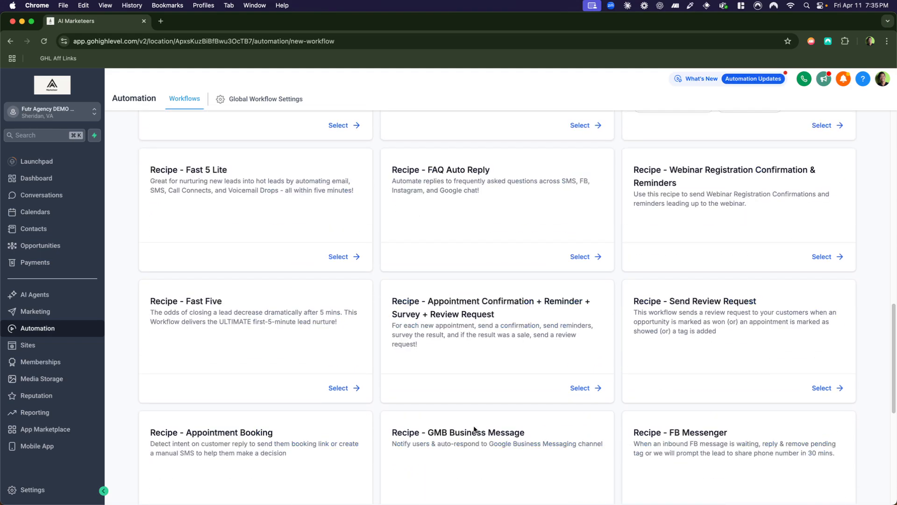
{"action": "triple_click", "coordinate": [469, 318]}
{"action": "scroll", "coordinate": [486, 330], "scroll_direction": "down", "scroll_amount": 1}
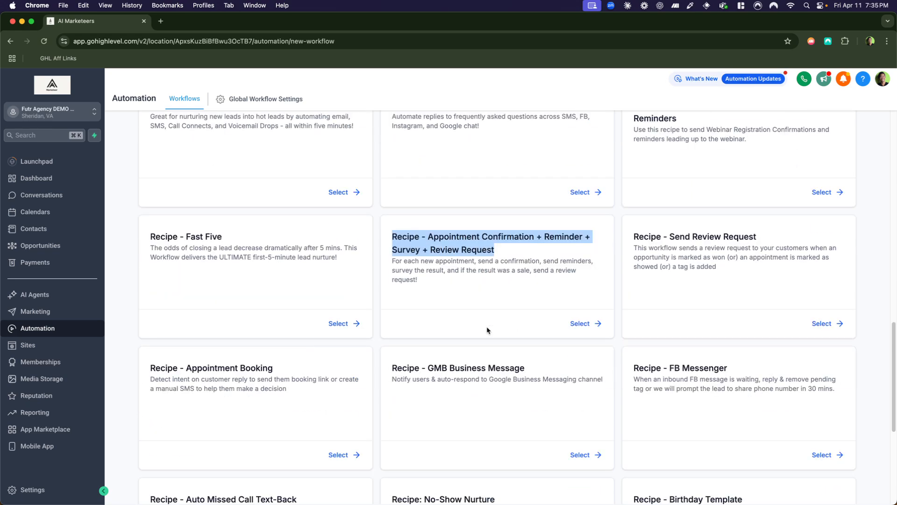
{"action": "scroll", "coordinate": [324, 321], "scroll_direction": "down", "scroll_amount": 2}
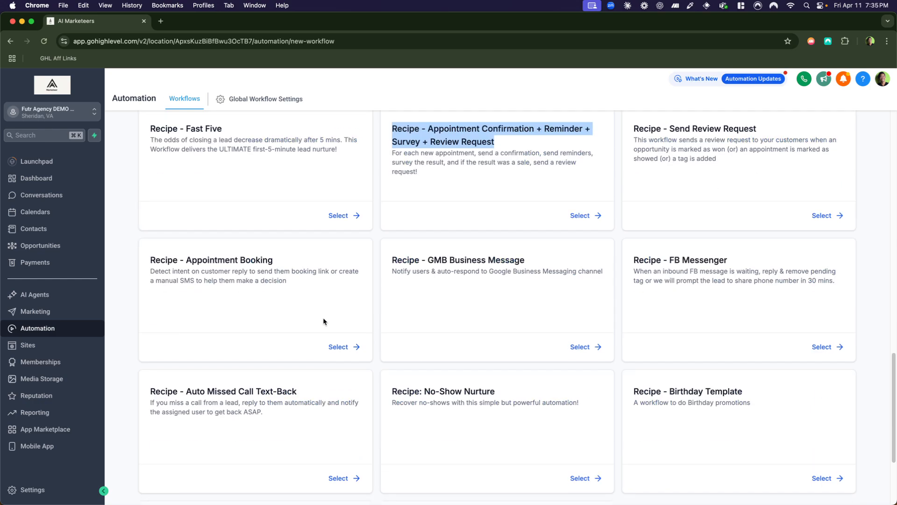
{"action": "scroll", "coordinate": [458, 342], "scroll_direction": "down", "scroll_amount": 1}
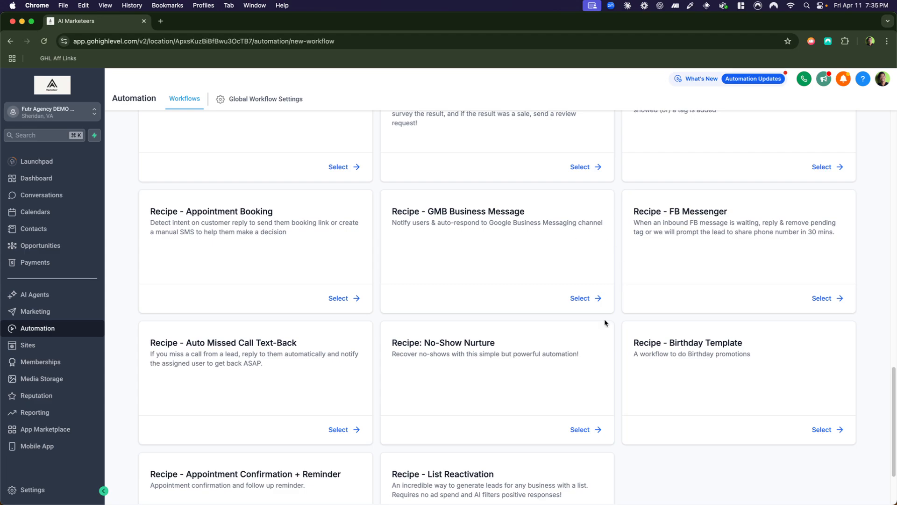
{"action": "scroll", "coordinate": [554, 369], "scroll_direction": "down", "scroll_amount": 2}
{"action": "scroll", "coordinate": [467, 335], "scroll_direction": "up", "scroll_amount": 6}
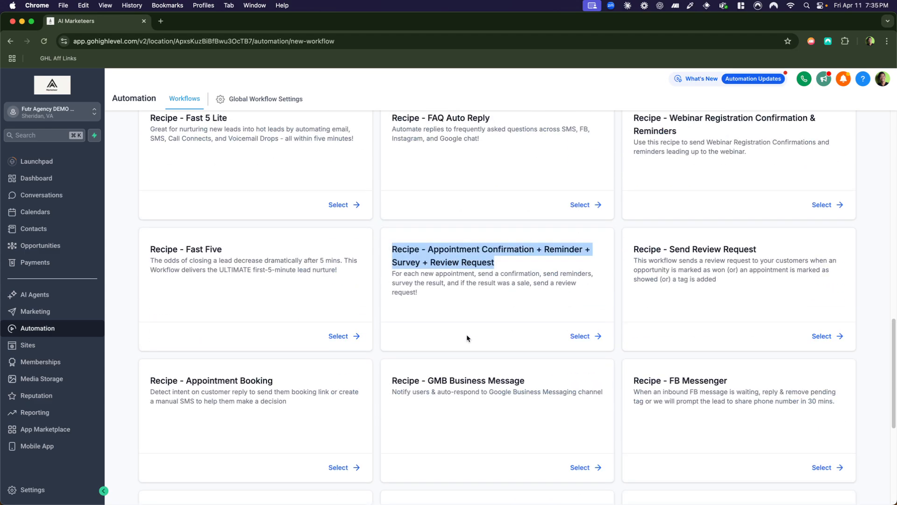
Create a workflow from the "Appointment Confirmation + Reminder + Survey + Review Request" recipe and accept the If/Else conditions upgrade.
{"action": "triple_click", "coordinate": [492, 274]}
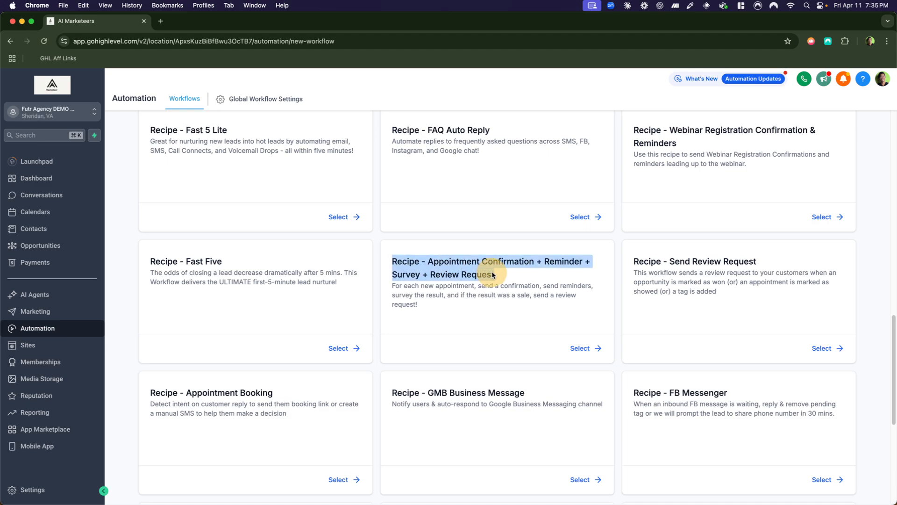
{"action": "left_click", "coordinate": [591, 349]}
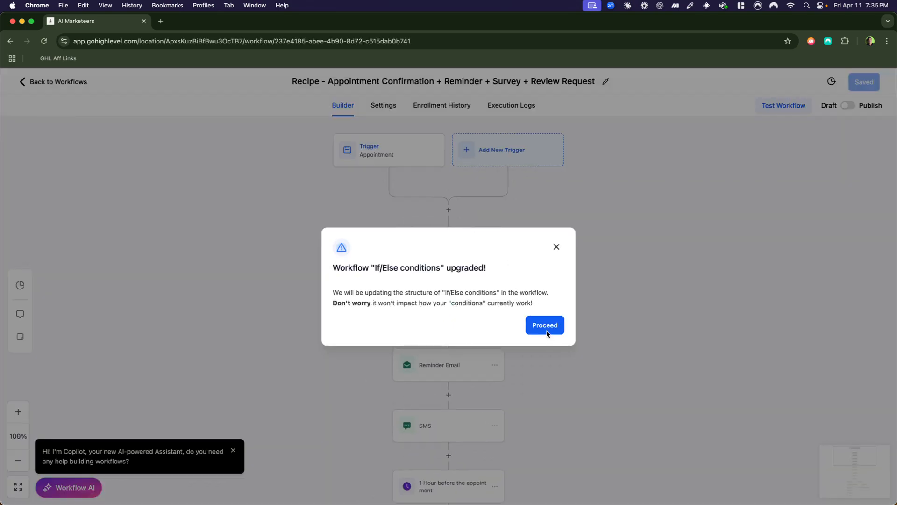
{"action": "left_click", "coordinate": [547, 330]}
Delete the "Did they click Link1? (Showed & Paid)" condition and all of its branches from the workflow.
{"action": "scroll", "coordinate": [500, 364], "scroll_direction": "down", "scroll_amount": 8}
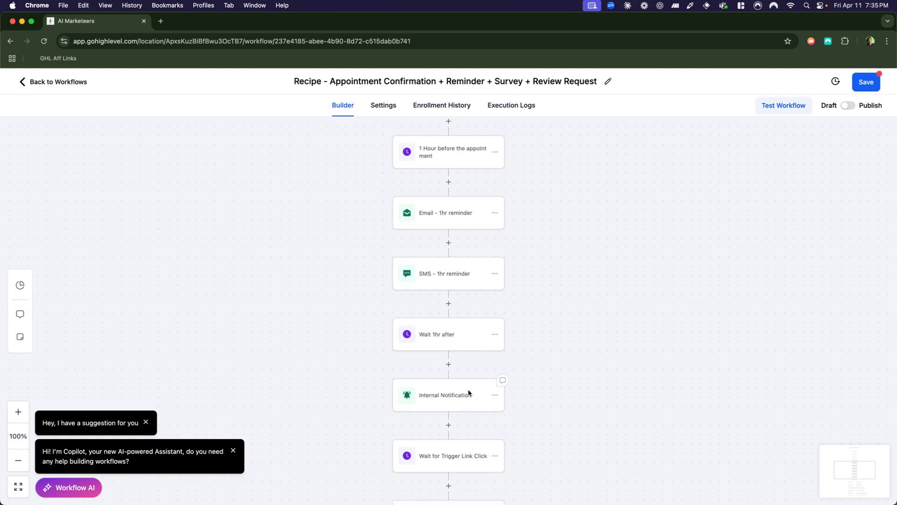
{"action": "scroll", "coordinate": [470, 389], "scroll_direction": "down", "scroll_amount": 6}
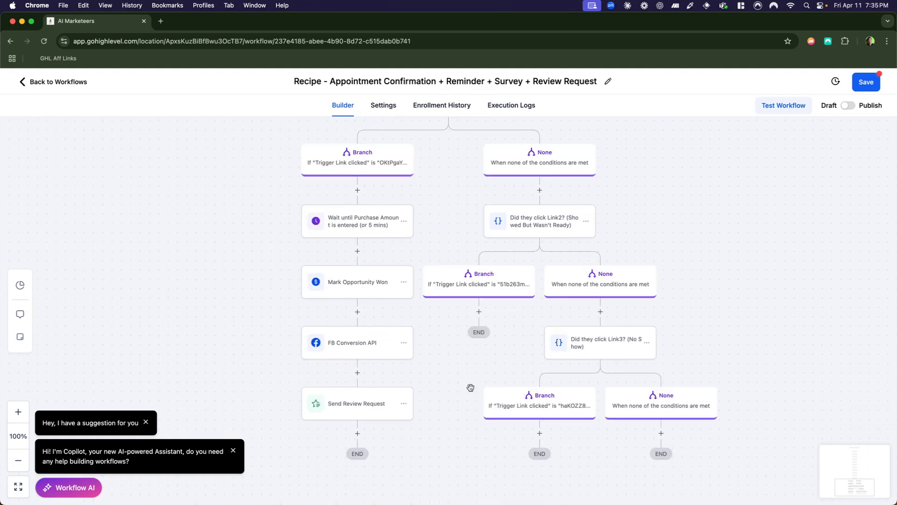
{"action": "scroll", "coordinate": [470, 386], "scroll_direction": "up", "scroll_amount": 4}
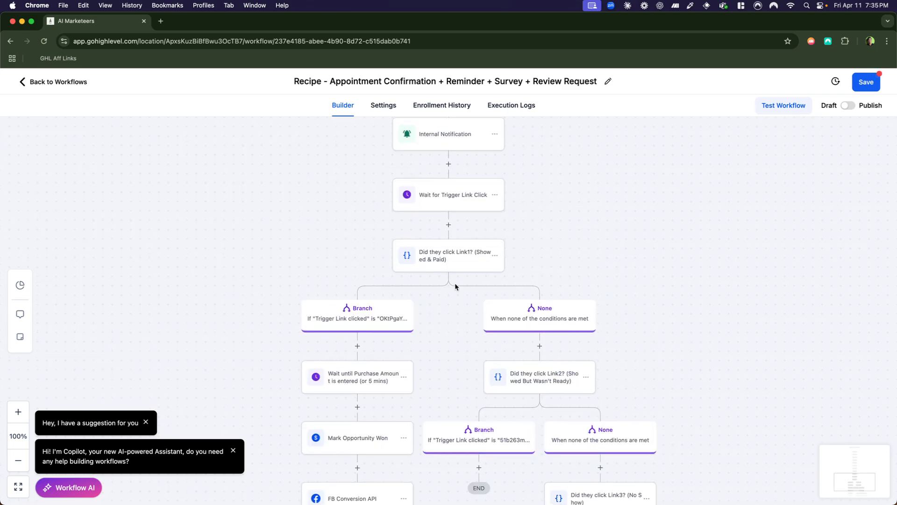
{"action": "scroll", "coordinate": [411, 370], "scroll_direction": "down", "scroll_amount": 1}
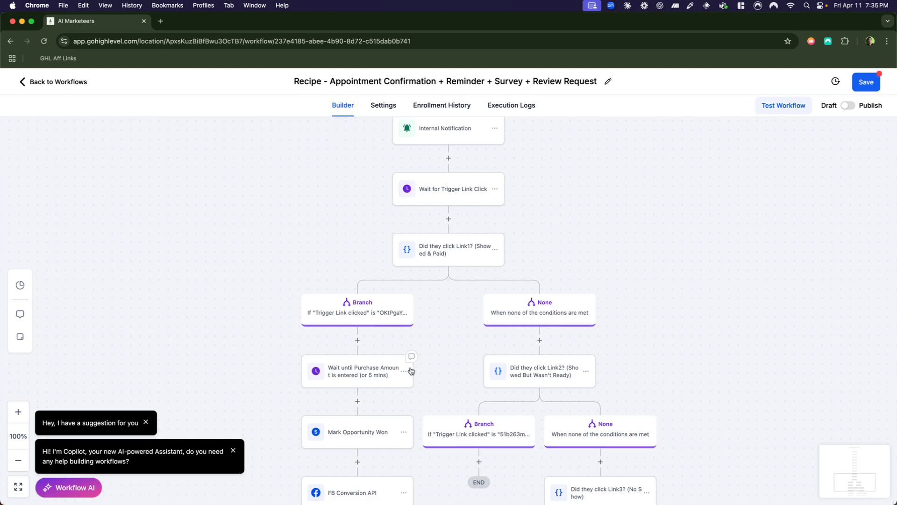
{"action": "scroll", "coordinate": [411, 371], "scroll_direction": "up", "scroll_amount": 1}
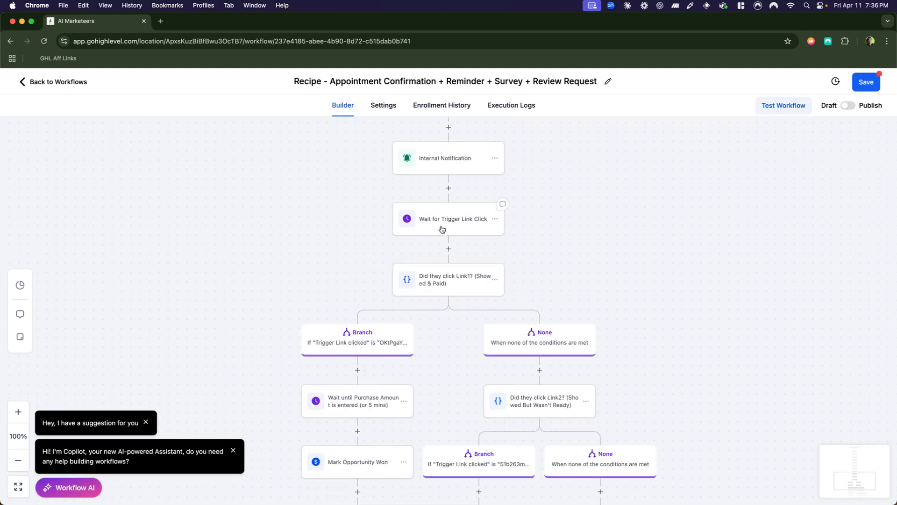
{"action": "scroll", "coordinate": [442, 229], "scroll_direction": "up", "scroll_amount": 2}
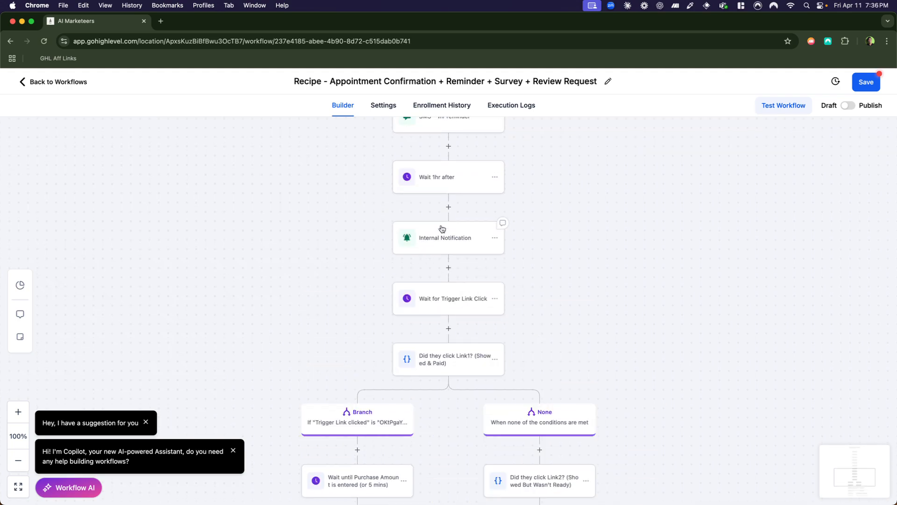
{"action": "left_click", "coordinate": [494, 359]}
{"action": "mouse_move", "coordinate": [530, 430]}
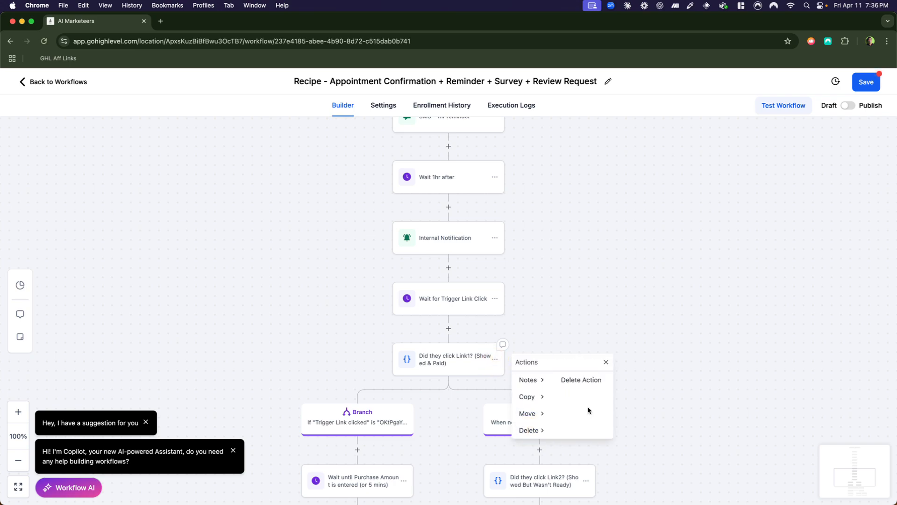
{"action": "left_click", "coordinate": [595, 381]}
{"action": "left_click", "coordinate": [547, 321]}
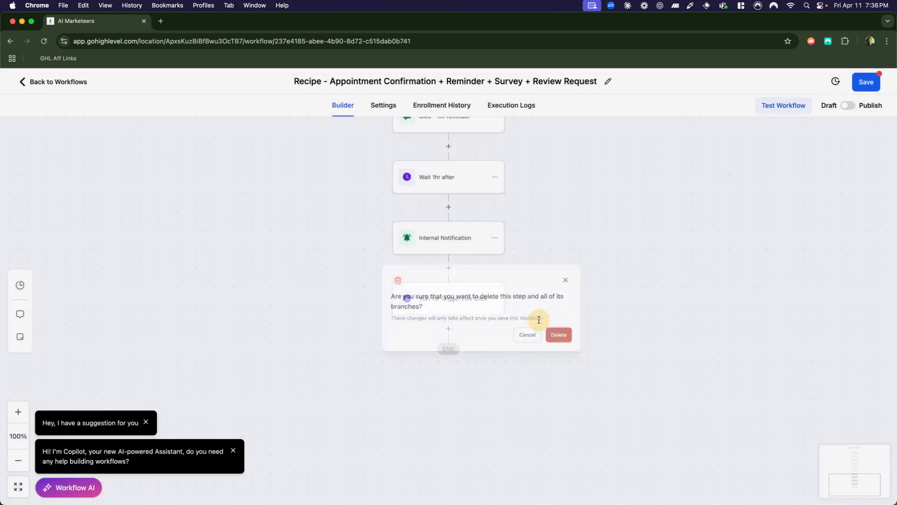
Delete only the "Wait for Trigger Link Click" action at the end of the workflow.
{"action": "scroll", "coordinate": [486, 330], "scroll_direction": "up", "scroll_amount": 4}
{"action": "scroll", "coordinate": [445, 268], "scroll_direction": "down", "scroll_amount": 2}
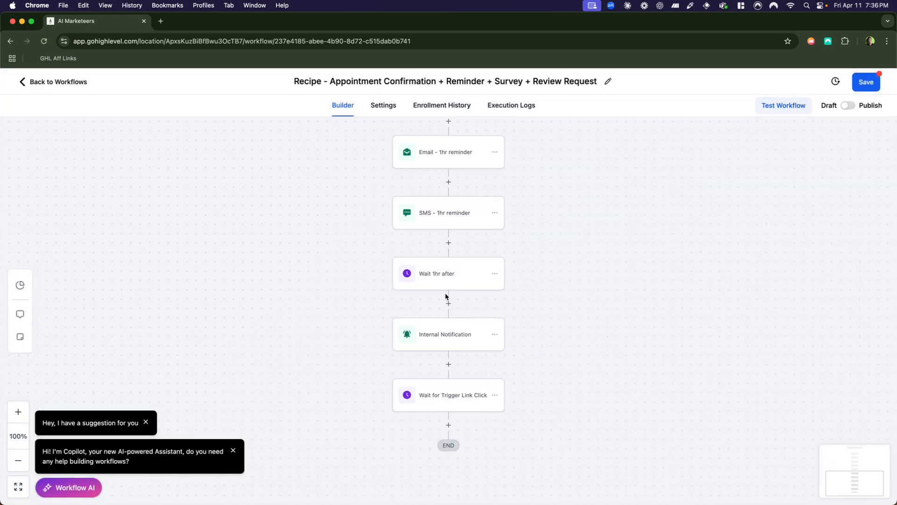
{"action": "left_click", "coordinate": [494, 396]}
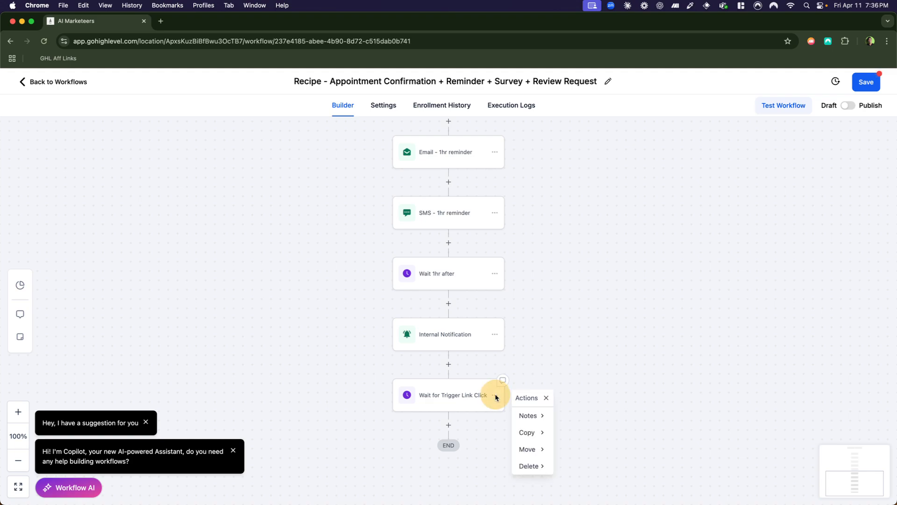
{"action": "mouse_move", "coordinate": [543, 463]}
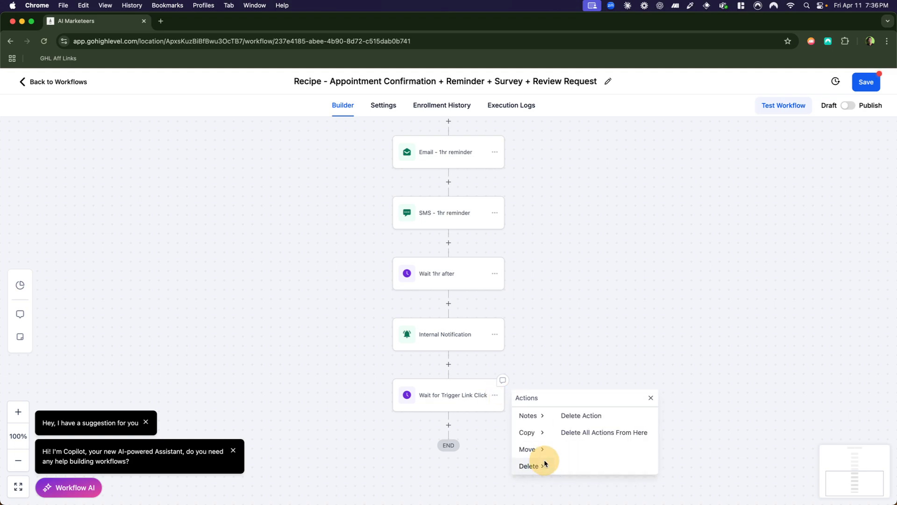
{"action": "left_click", "coordinate": [581, 415]}
{"action": "left_click", "coordinate": [547, 312]}
Review the Internal Notification email about how the appointment went and delete that action from the end of the workflow.
{"action": "left_click", "coordinate": [441, 338]}
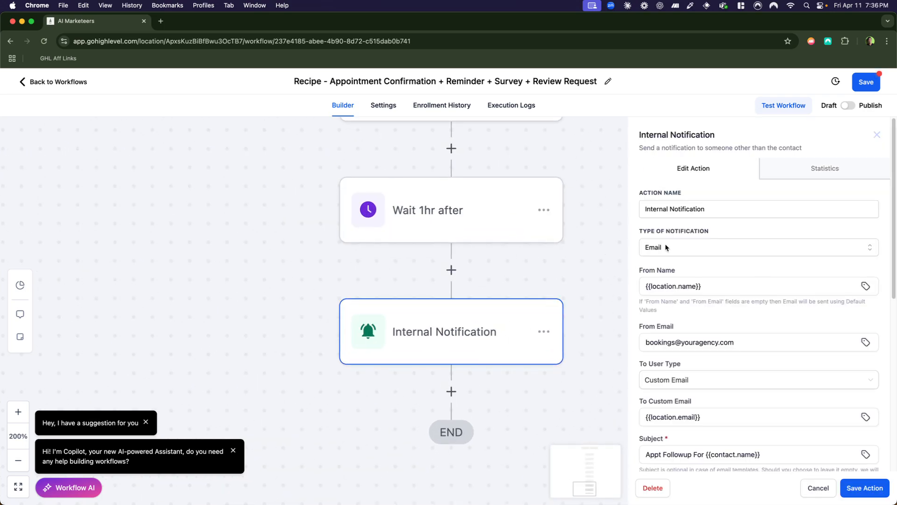
{"action": "scroll", "coordinate": [744, 380], "scroll_direction": "down", "scroll_amount": 2}
{"action": "scroll", "coordinate": [744, 380], "scroll_direction": "down", "scroll_amount": 8}
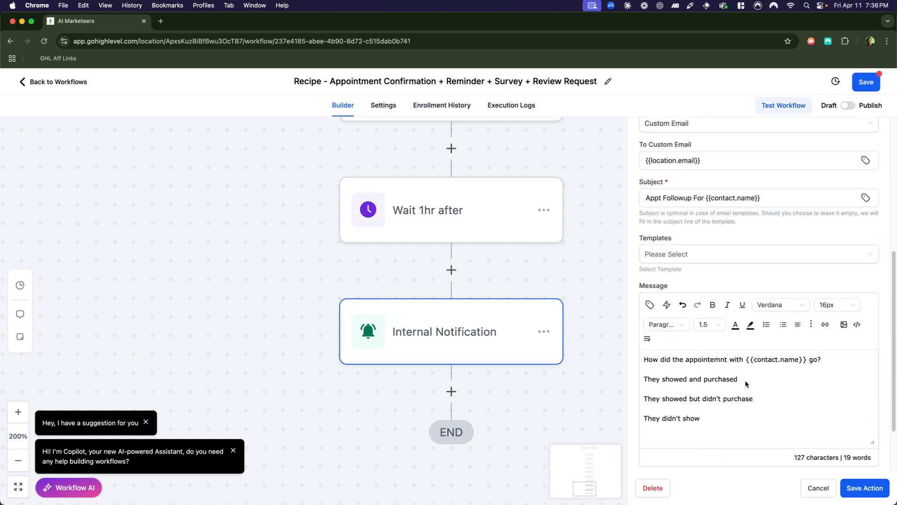
{"action": "scroll", "coordinate": [745, 383], "scroll_direction": "down", "scroll_amount": 3}
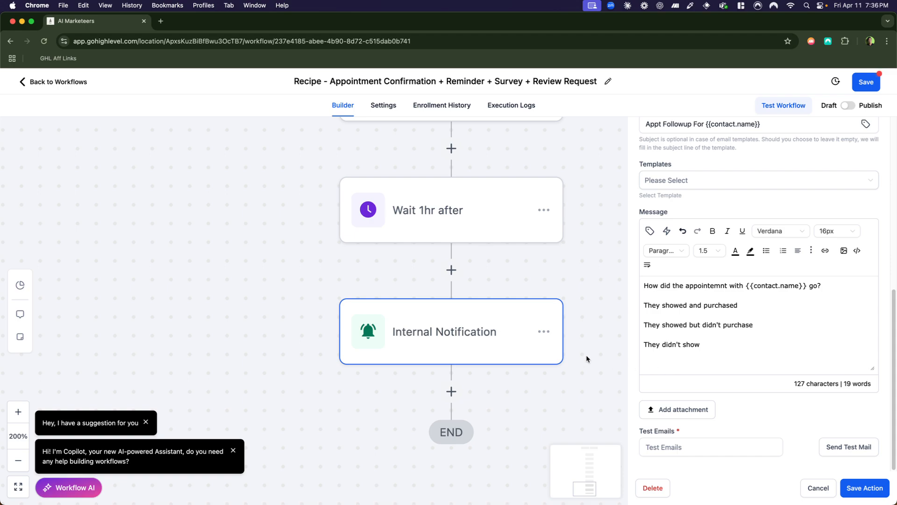
{"action": "left_click", "coordinate": [545, 333]}
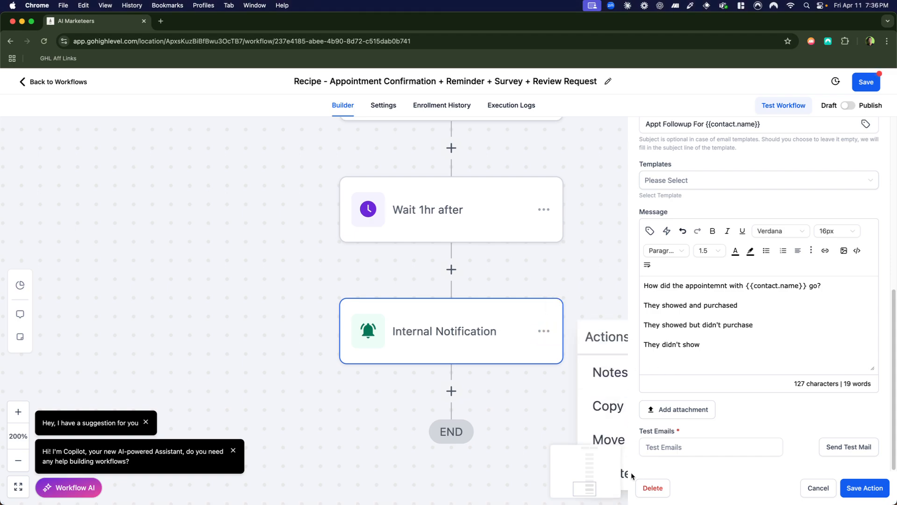
{"action": "left_click", "coordinate": [627, 474]}
{"action": "left_click", "coordinate": [653, 488]}
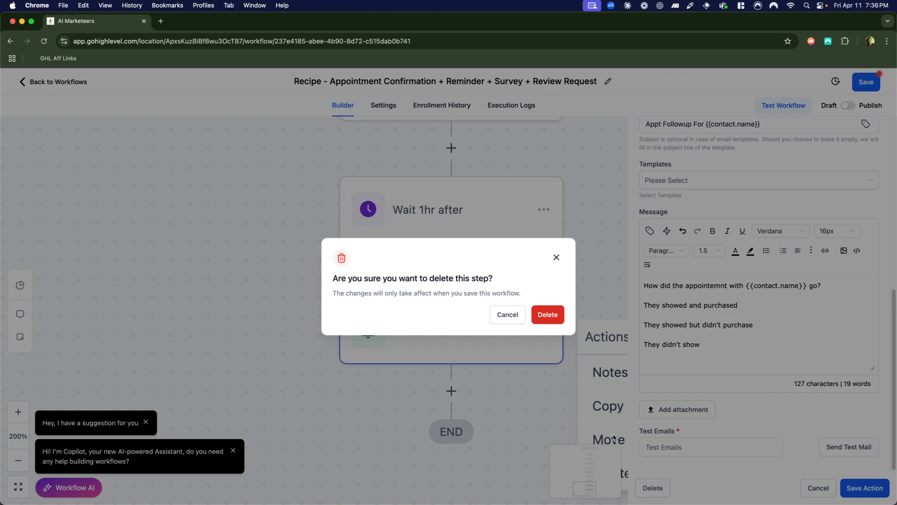
{"action": "left_click", "coordinate": [555, 320]}
Review the Appointment trigger's status setting and filters at the start of the workflow, and save the trigger.
{"action": "scroll", "coordinate": [524, 316], "scroll_direction": "up", "scroll_amount": 5}
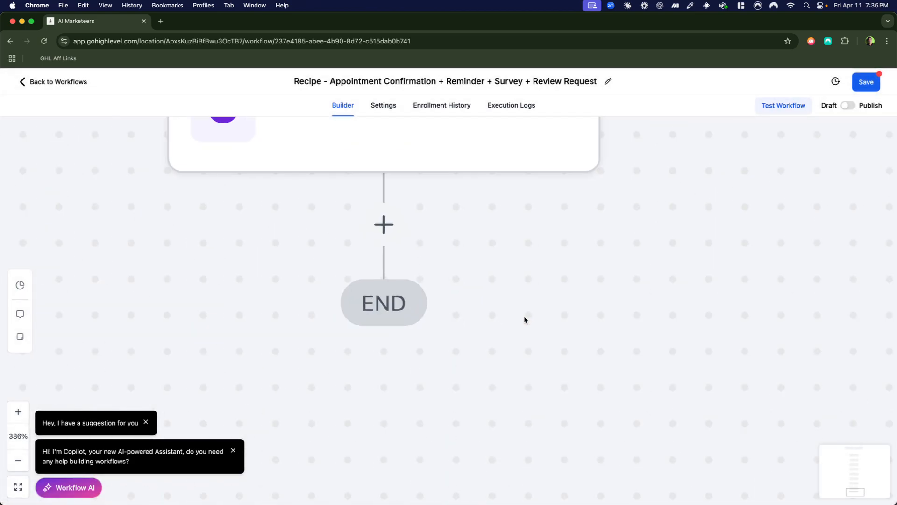
{"action": "scroll", "coordinate": [524, 317], "scroll_direction": "down", "scroll_amount": 5}
{"action": "scroll", "coordinate": [523, 317], "scroll_direction": "up", "scroll_amount": 10}
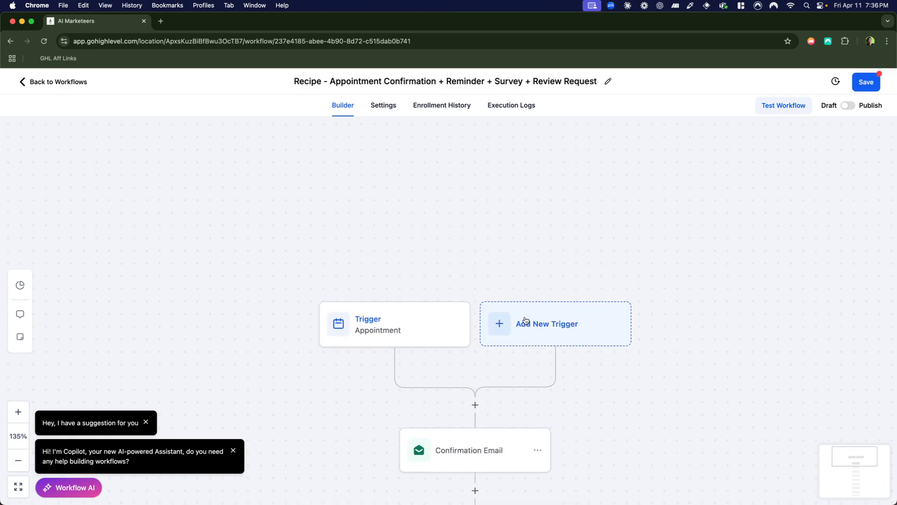
{"action": "scroll", "coordinate": [524, 319], "scroll_direction": "down", "scroll_amount": 5}
{"action": "scroll", "coordinate": [525, 321], "scroll_direction": "down", "scroll_amount": 3}
{"action": "scroll", "coordinate": [465, 198], "scroll_direction": "up", "scroll_amount": 3}
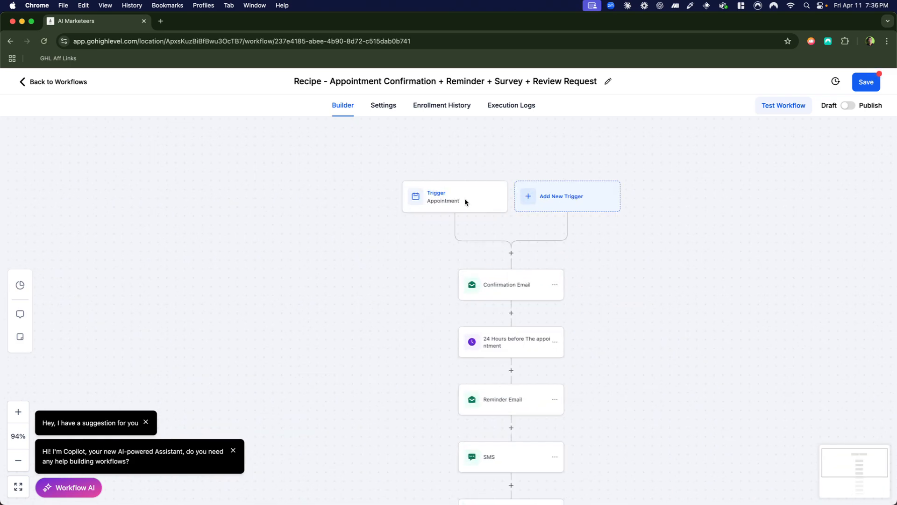
{"action": "left_click", "coordinate": [453, 193]}
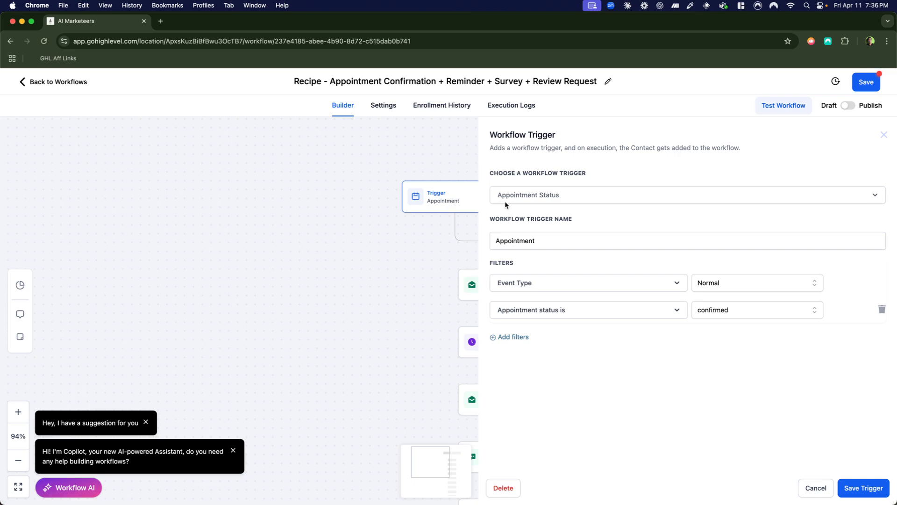
{"action": "scroll", "coordinate": [377, 259], "scroll_direction": "right", "scroll_amount": 2}
{"action": "scroll", "coordinate": [365, 243], "scroll_direction": "right", "scroll_amount": 4}
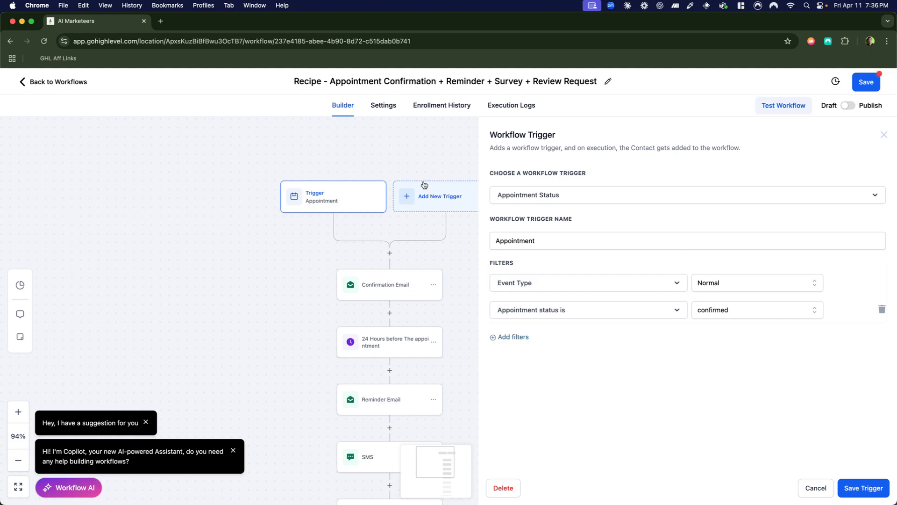
{"action": "scroll", "coordinate": [411, 187], "scroll_direction": "right", "scroll_amount": 8}
{"action": "scroll", "coordinate": [238, 196], "scroll_direction": "left", "scroll_amount": 3}
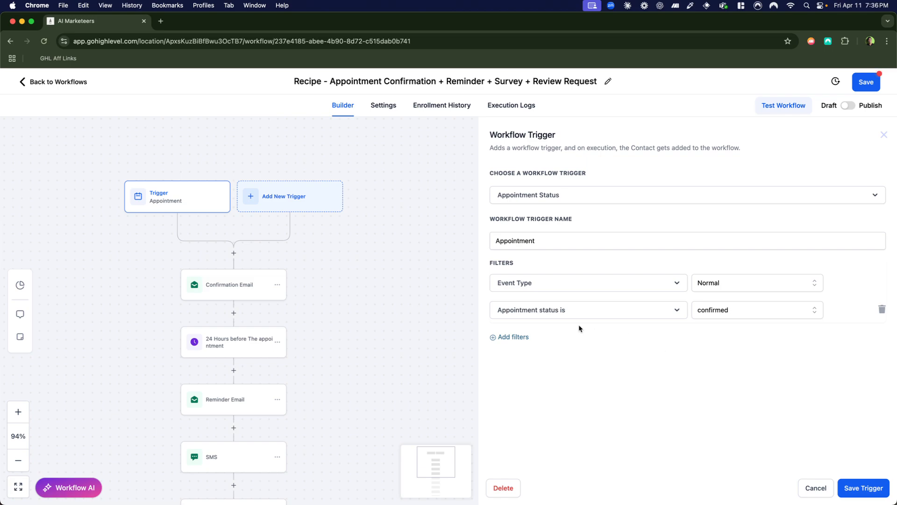
{"action": "left_click", "coordinate": [864, 488]}
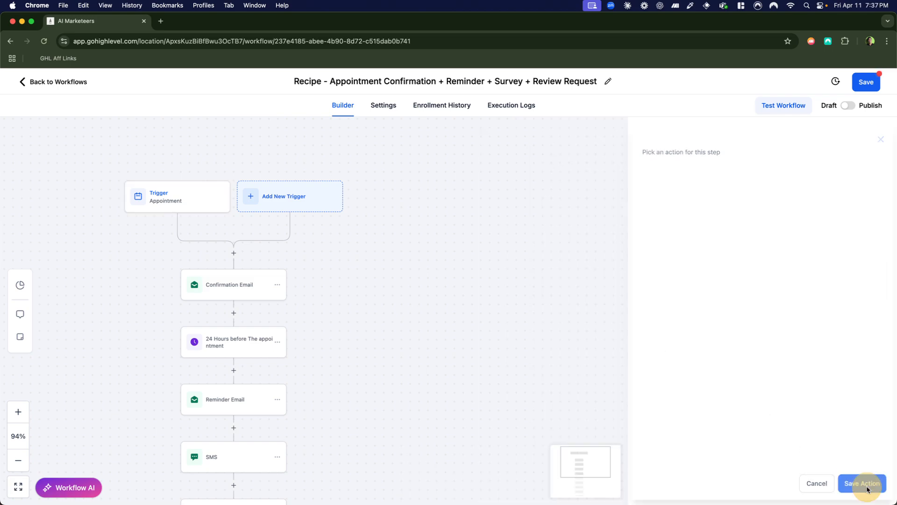
Open the Confirmation Email action and examine its From Name, From Email and Subject fields.
{"action": "left_click", "coordinate": [235, 288]}
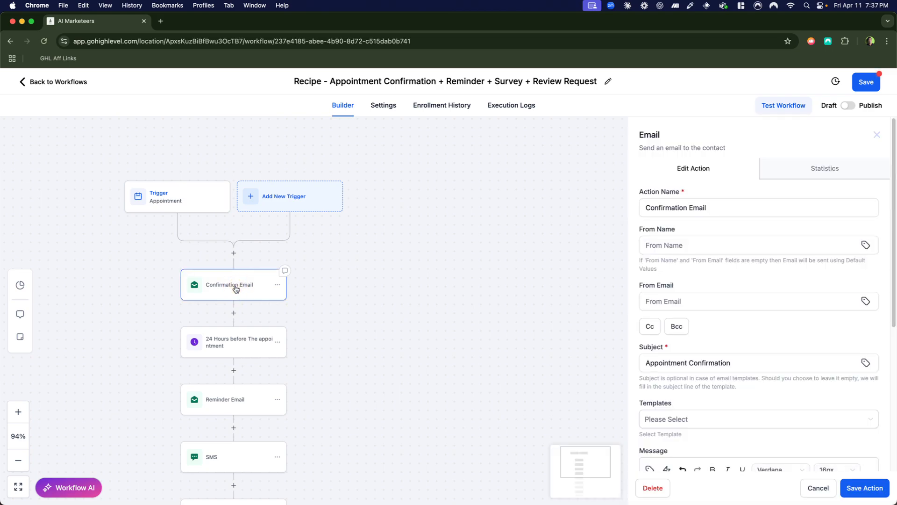
{"action": "left_click", "coordinate": [708, 246]}
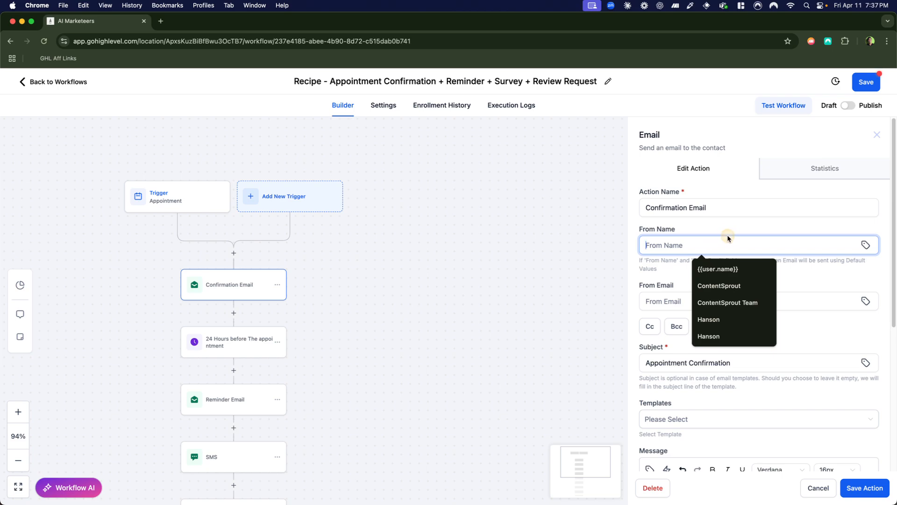
{"action": "left_click", "coordinate": [659, 266]}
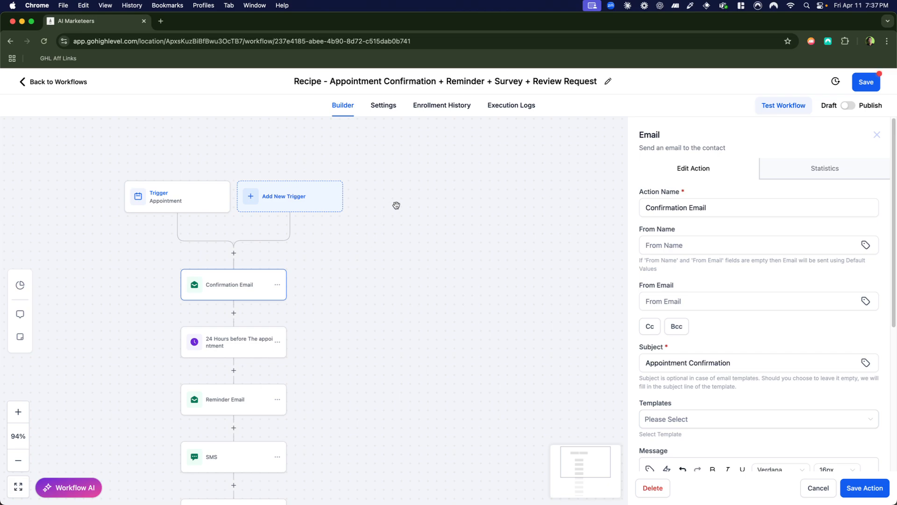
{"action": "left_click", "coordinate": [682, 248]}
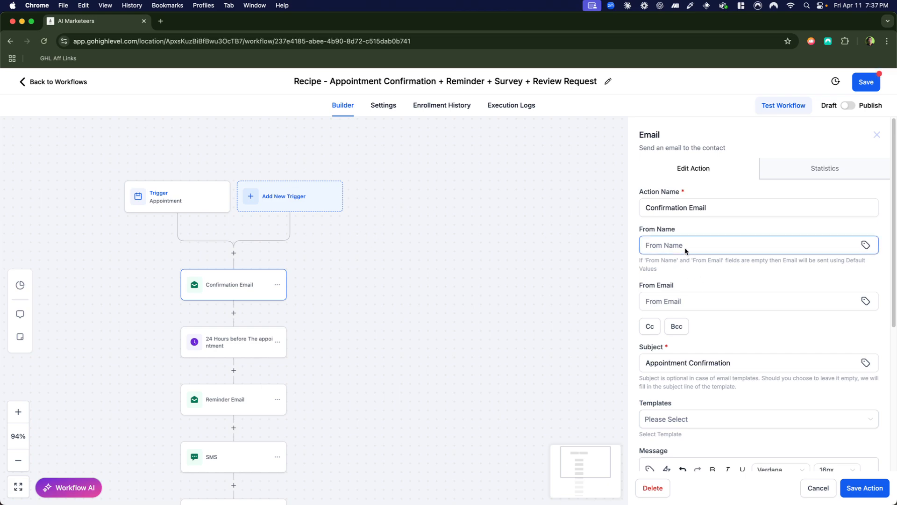
{"action": "scroll", "coordinate": [684, 253], "scroll_direction": "down", "scroll_amount": 2}
{"action": "left_click", "coordinate": [683, 254]}
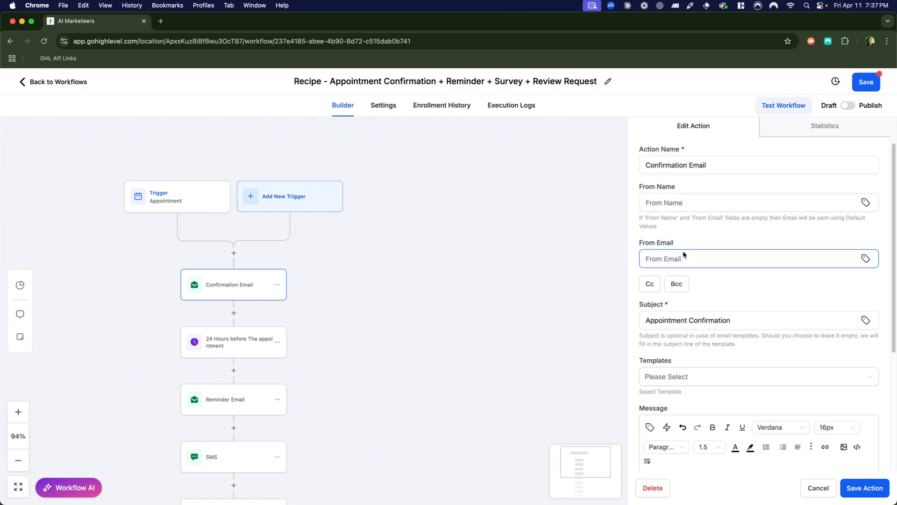
{"action": "scroll", "coordinate": [685, 220], "scroll_direction": "up", "scroll_amount": 1}
{"action": "left_click", "coordinate": [684, 220]}
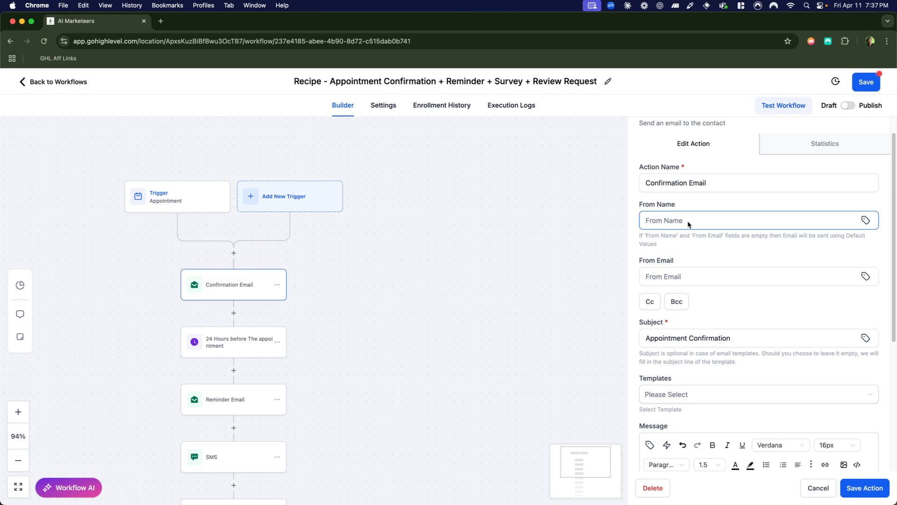
{"action": "scroll", "coordinate": [688, 225], "scroll_direction": "up", "scroll_amount": 1}
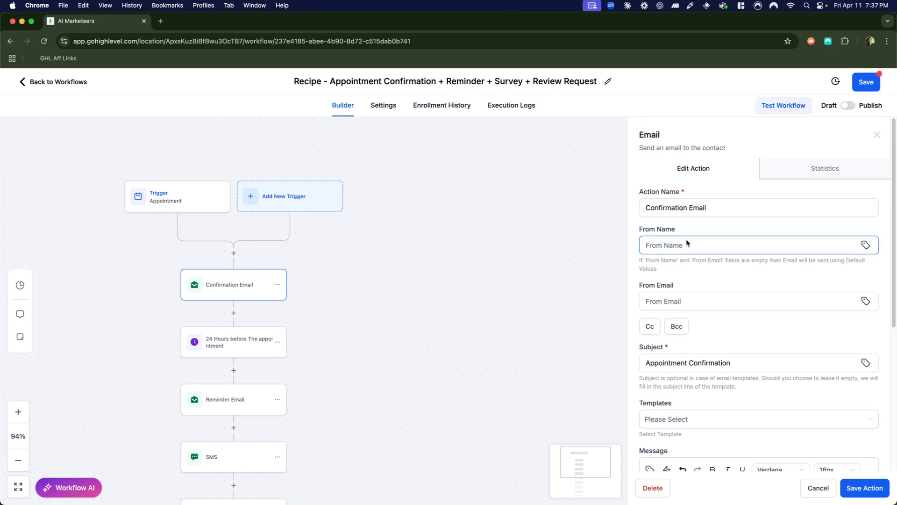
{"action": "scroll", "coordinate": [689, 259], "scroll_direction": "down", "scroll_amount": 1}
{"action": "left_click", "coordinate": [679, 295]}
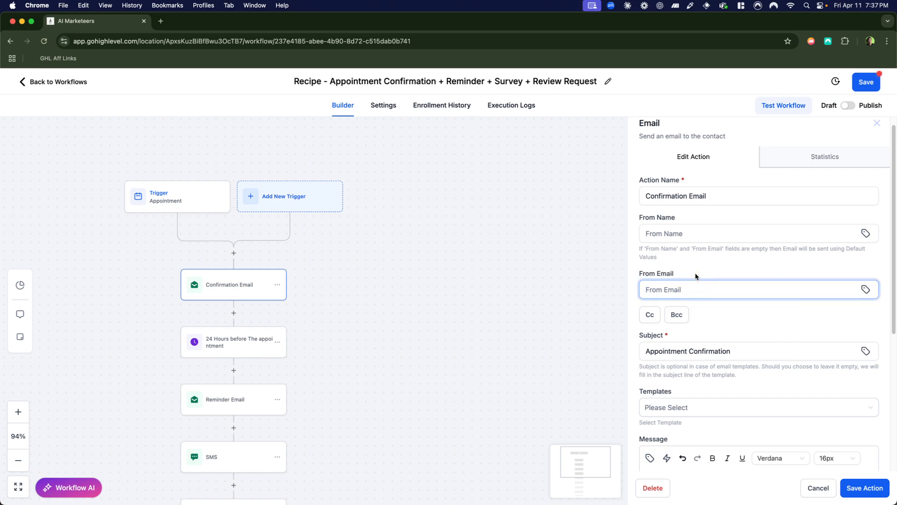
{"action": "scroll", "coordinate": [701, 280], "scroll_direction": "down", "scroll_amount": 1}
{"action": "left_click", "coordinate": [724, 334]}
{"action": "scroll", "coordinate": [725, 333], "scroll_direction": "down", "scroll_amount": 2}
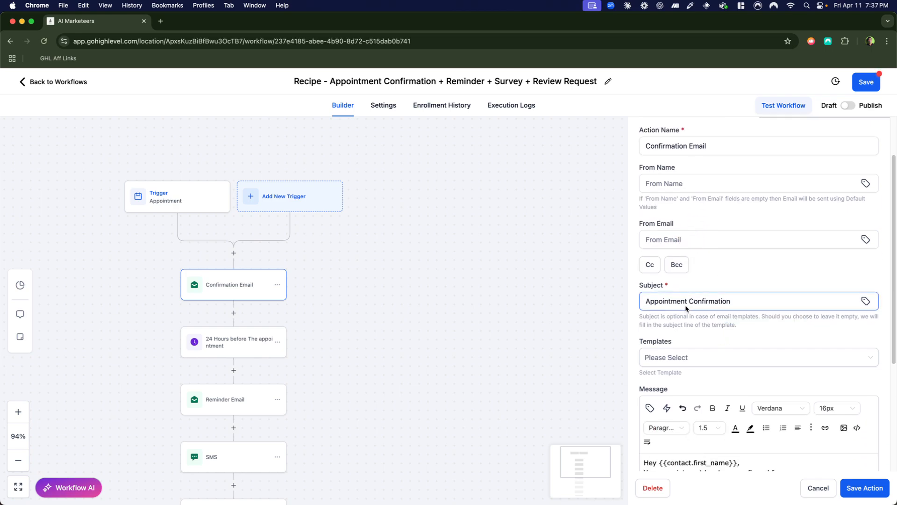
Replace the Confirmation Email's subject with "30 min", the host's name, "X" and the contact's first name custom value.
{"action": "left_click", "coordinate": [743, 302]}
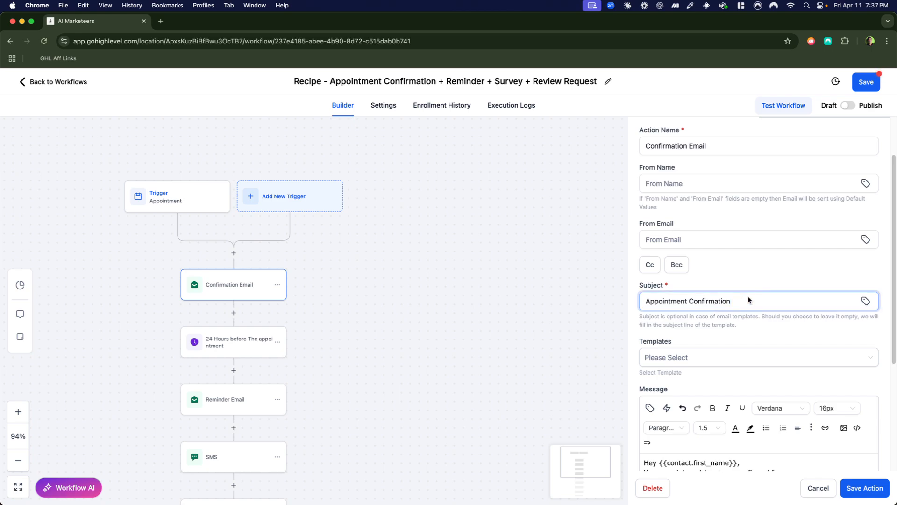
{"action": "key", "text": "BackSpace"}
{"action": "key", "text": "BackSpace"}
{"action": "key", "text": "BackSpace"}
{"action": "key", "text": "BackSpace"}
{"action": "key", "text": "BackSpace"}
{"action": "key", "text": "BackSpace"}
{"action": "key", "text": "BackSpace"}
{"action": "key", "text": "BackSpace"}
{"action": "key", "text": "BackSpace"}
{"action": "key", "text": "BackSpace"}
{"action": "key", "text": "BackSpace"}
{"action": "key", "text": "BackSpace"}
{"action": "key", "text": "BackSpace"}
{"action": "key", "text": "BackSpace"}
{"action": "key", "text": "BackSpace"}
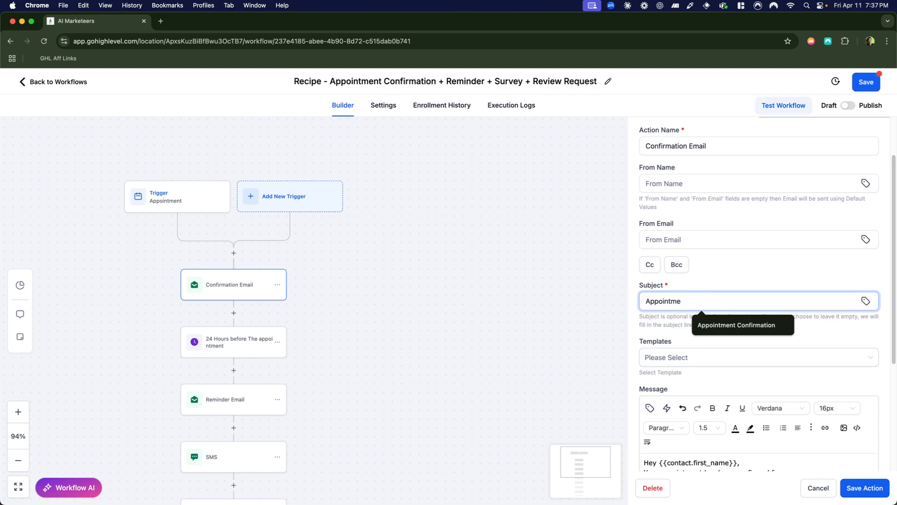
{"action": "key", "text": "BackSpace"}
{"action": "key", "text": "BackSpace"}
{"action": "key", "text": "BackSpace"}
{"action": "key", "text": "BackSpace"}
{"action": "key", "text": "BackSpace"}
{"action": "key", "text": "BackSpace"}
{"action": "key", "text": "BackSpace"}
{"action": "key", "text": "BackSpace"}
{"action": "key", "text": "BackSpace"}
{"action": "type", "text": "30 min"}
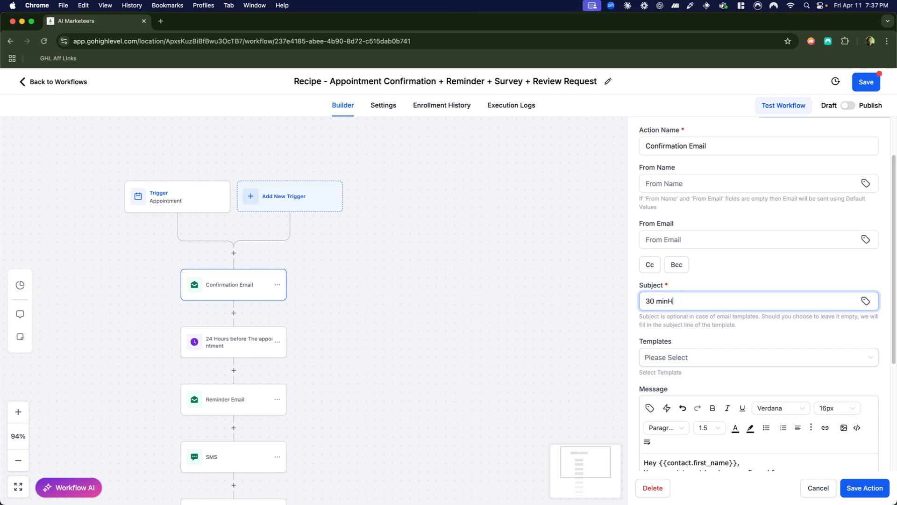
{"action": "type", "text": " Hanson X"}
{"action": "left_click", "coordinate": [866, 301]}
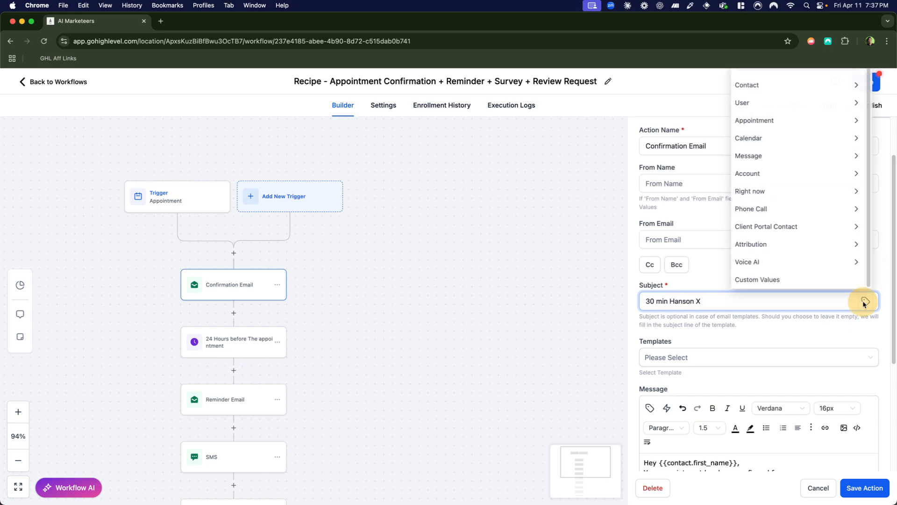
{"action": "left_click", "coordinate": [778, 84]}
{"action": "left_click", "coordinate": [767, 118]}
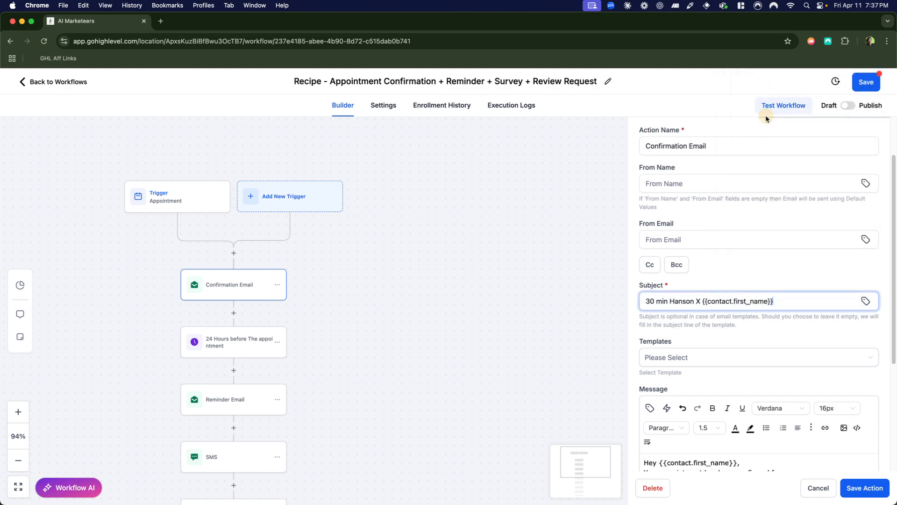
{"action": "left_click", "coordinate": [703, 304]}
Delete the {{contact.first_name}} placeholder from the confirmation message's greeting and reinsert it using the Contact First Name custom value.
{"action": "scroll", "coordinate": [715, 353], "scroll_direction": "down", "scroll_amount": 5}
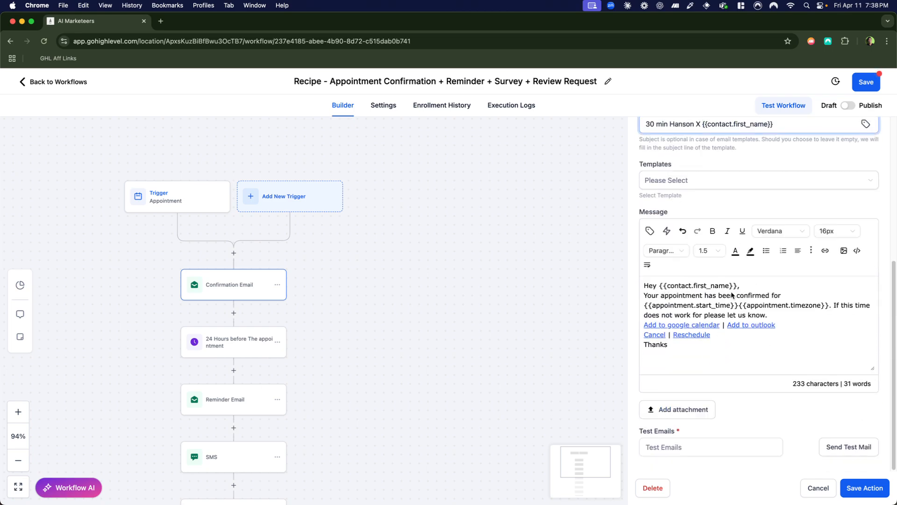
{"action": "left_click", "coordinate": [660, 286]}
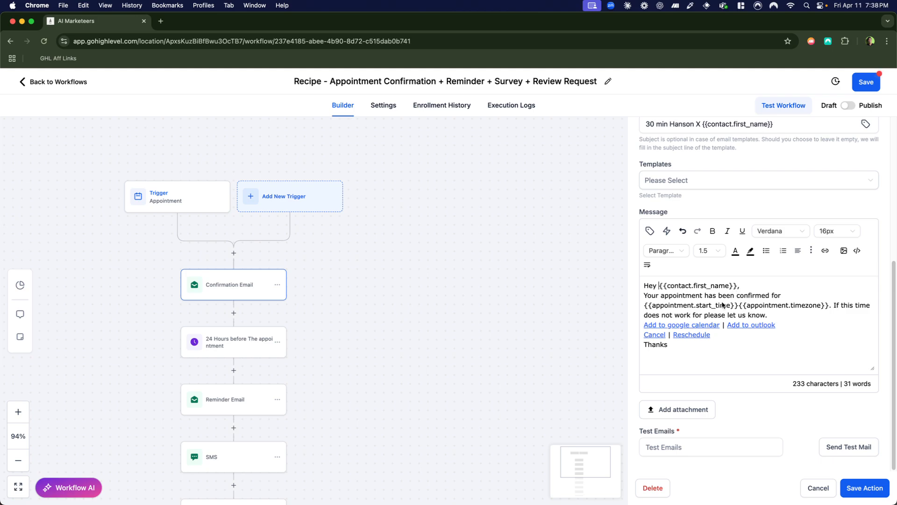
{"action": "scroll", "coordinate": [692, 288], "scroll_direction": "up", "scroll_amount": 3}
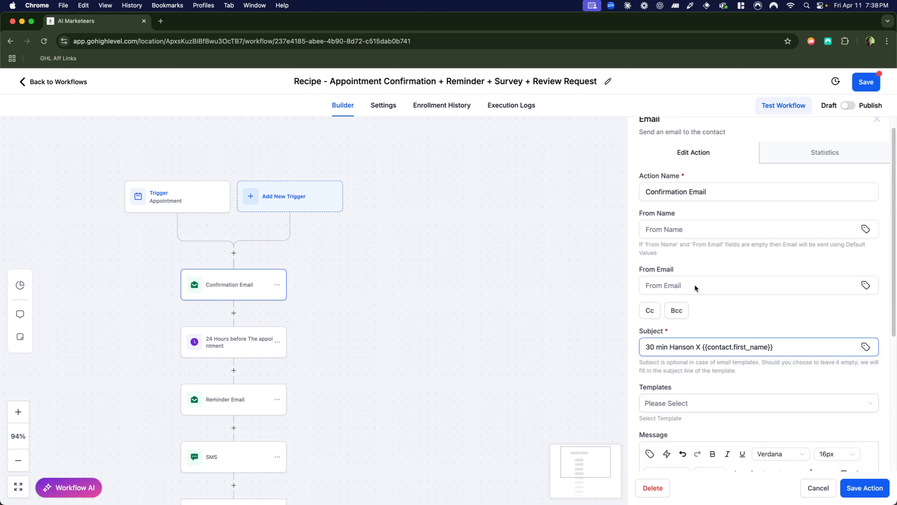
{"action": "scroll", "coordinate": [700, 286], "scroll_direction": "down", "scroll_amount": 4}
{"action": "left_click", "coordinate": [744, 186]}
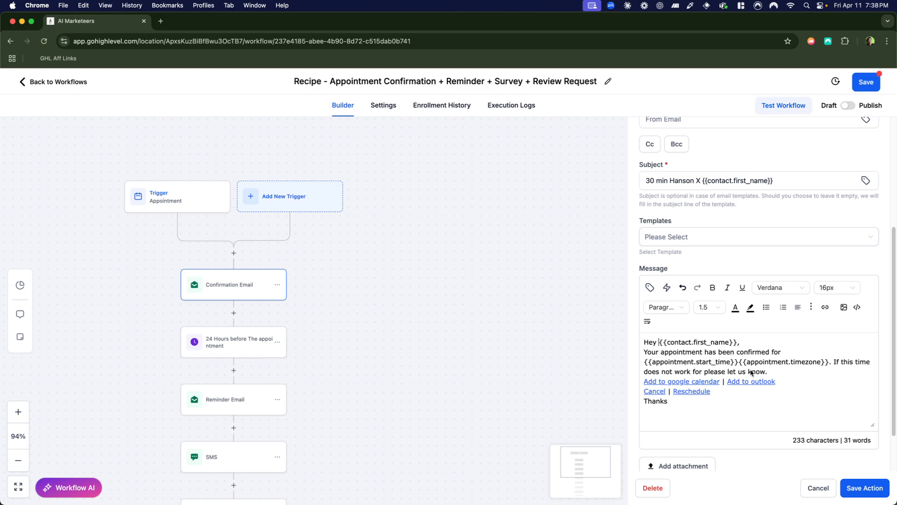
{"action": "left_click", "coordinate": [738, 343]}
{"action": "left_click_drag", "start_coordinate": [737, 342], "coordinate": [660, 342]}
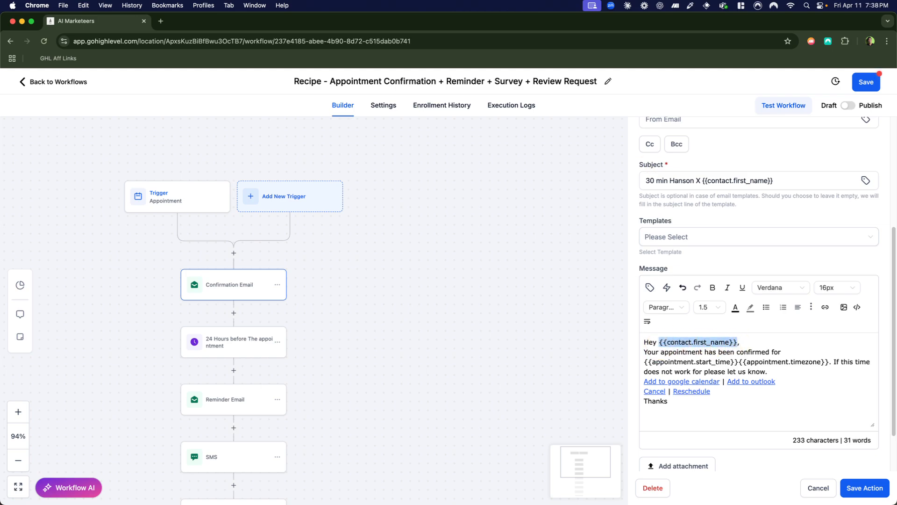
{"action": "key", "text": "BackSpace"}
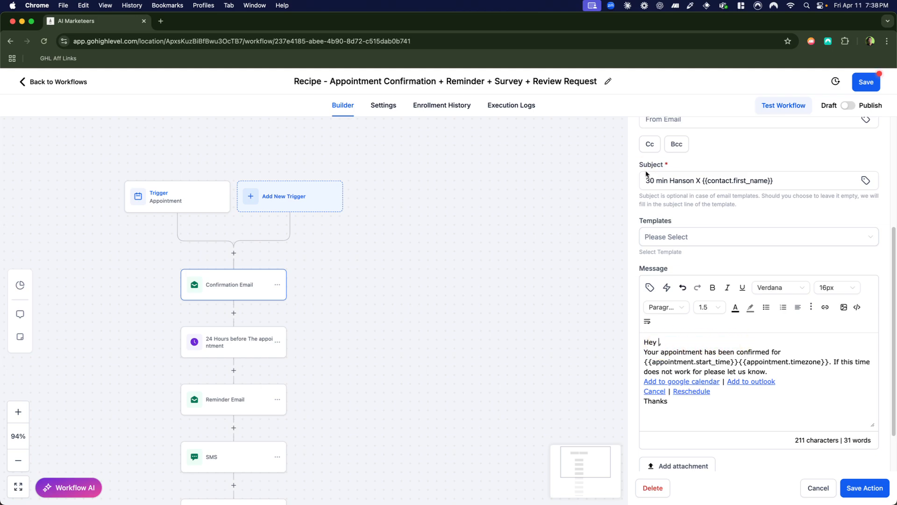
{"action": "left_click", "coordinate": [649, 287]}
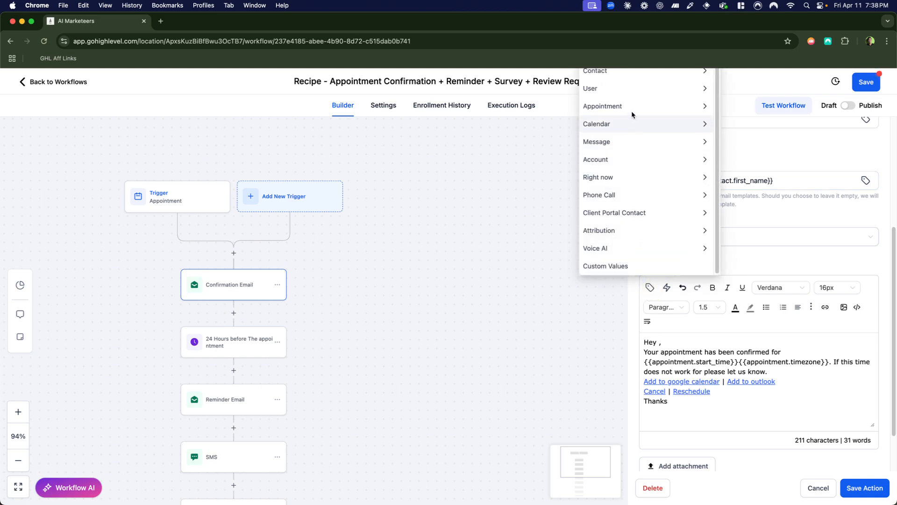
{"action": "left_click", "coordinate": [637, 74]}
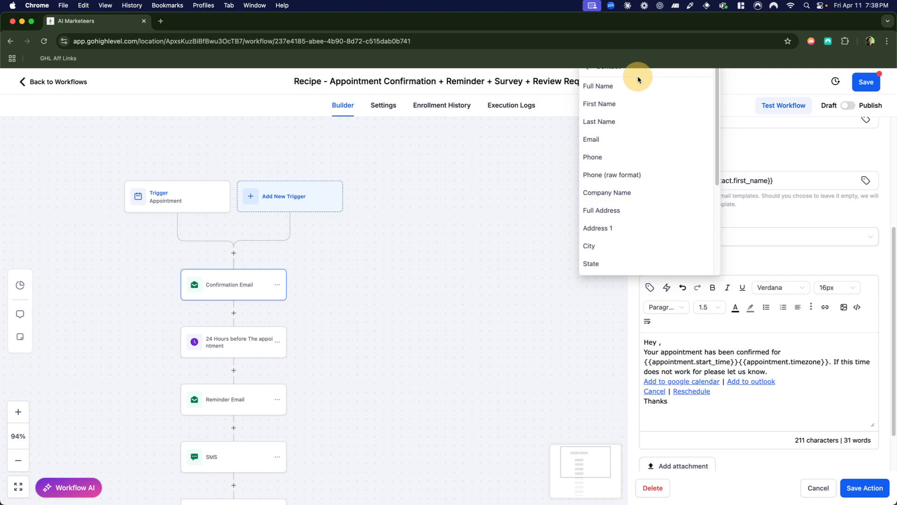
{"action": "left_click", "coordinate": [628, 103]}
Examine the Contact custom values available for the confirmation message, including the Custom Fields group.
{"action": "left_click", "coordinate": [650, 287]}
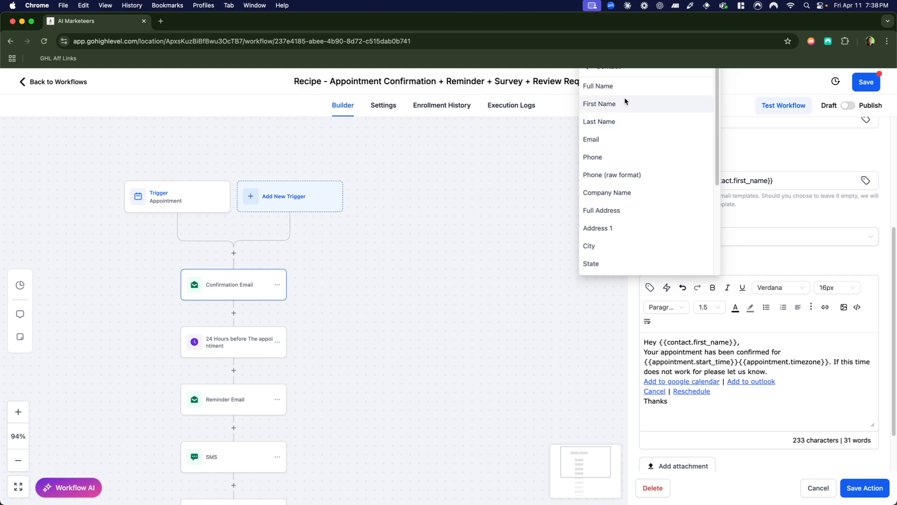
{"action": "left_click", "coordinate": [588, 69]}
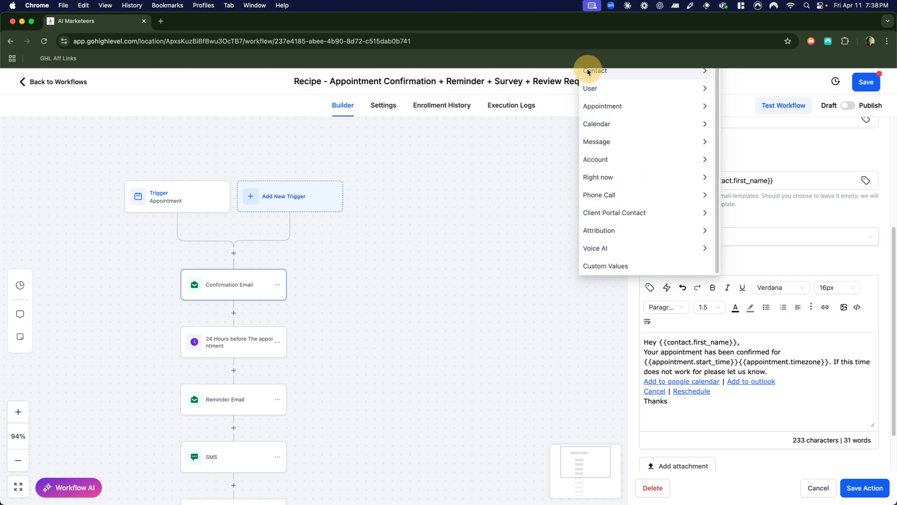
{"action": "scroll", "coordinate": [538, 162], "scroll_direction": "up", "scroll_amount": 3}
{"action": "scroll", "coordinate": [730, 219], "scroll_direction": "up", "scroll_amount": 5}
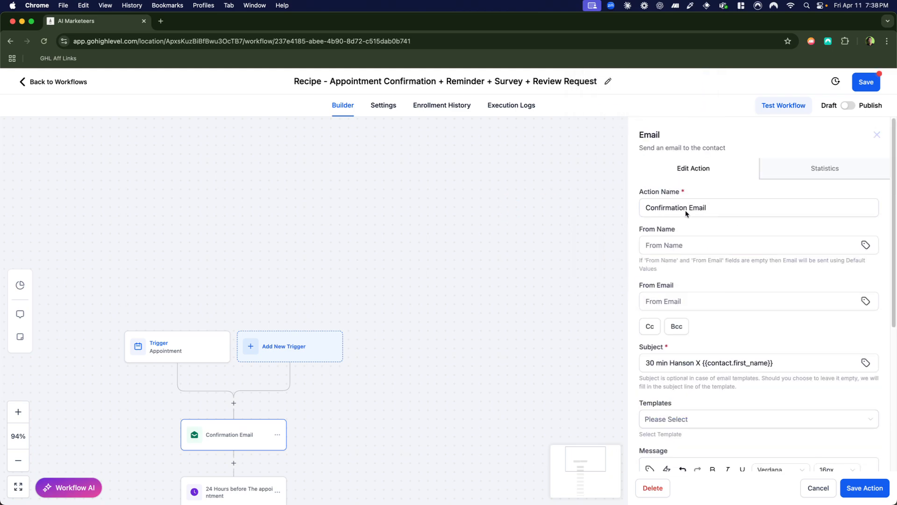
{"action": "scroll", "coordinate": [696, 243], "scroll_direction": "down", "scroll_amount": 5}
{"action": "left_click", "coordinate": [650, 318]}
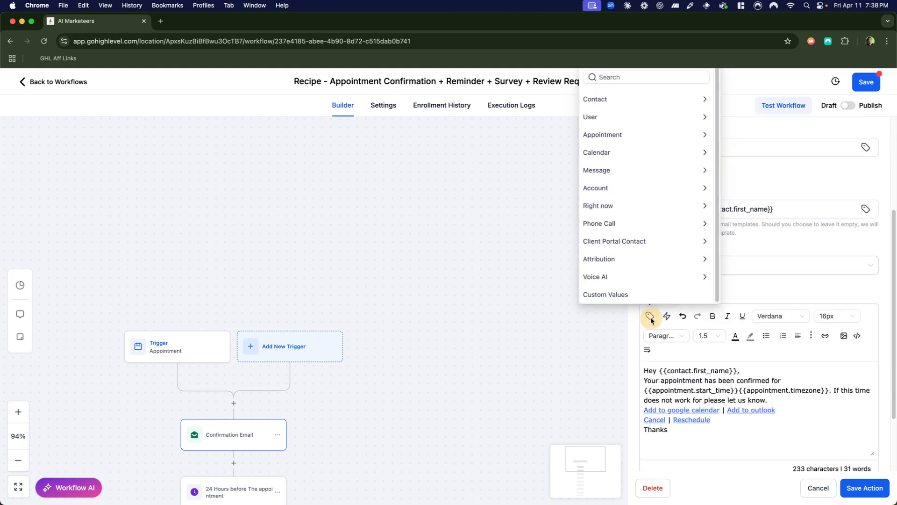
{"action": "scroll", "coordinate": [842, 194], "scroll_direction": "up", "scroll_amount": 5}
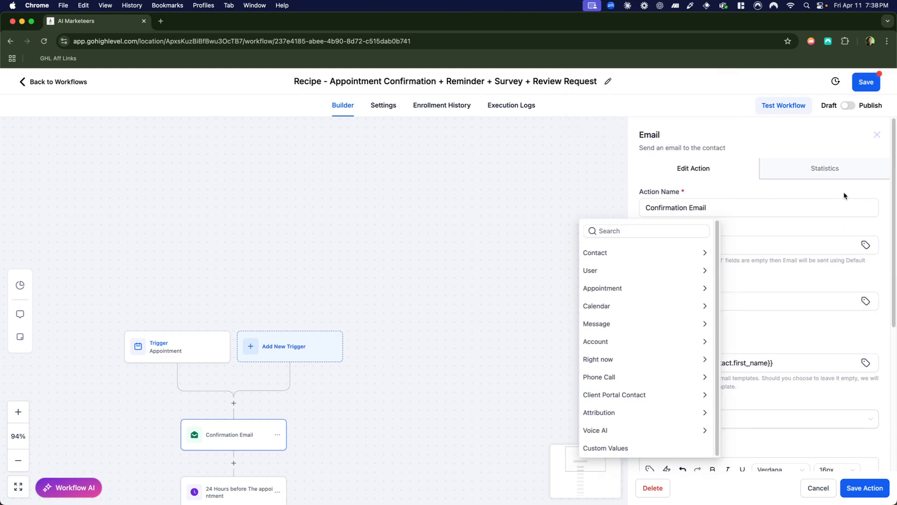
{"action": "scroll", "coordinate": [843, 192], "scroll_direction": "down", "scroll_amount": 5}
{"action": "scroll", "coordinate": [842, 192], "scroll_direction": "up", "scroll_amount": 4}
{"action": "scroll", "coordinate": [842, 192], "scroll_direction": "down", "scroll_amount": 1}
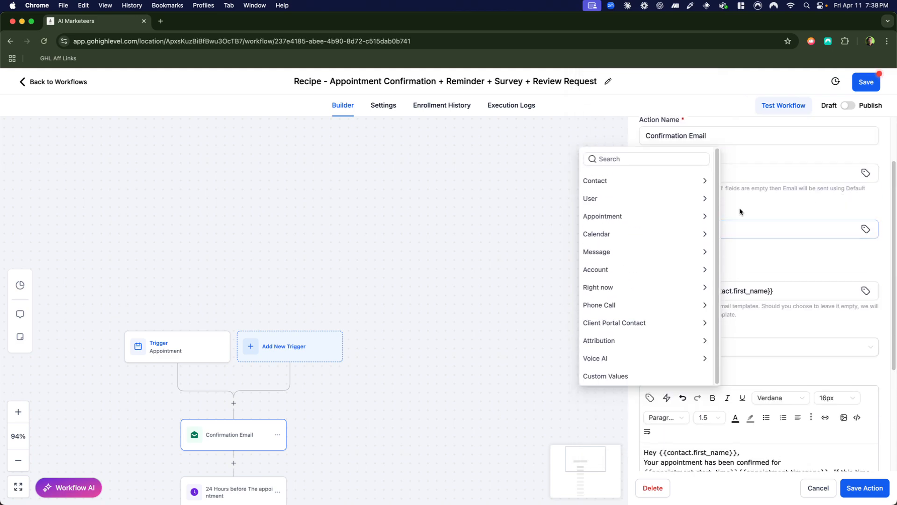
{"action": "left_click", "coordinate": [635, 184]}
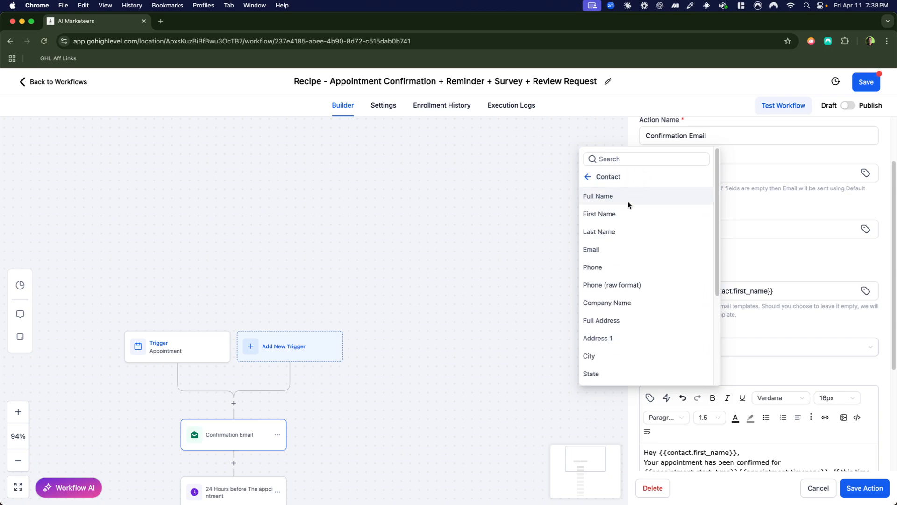
{"action": "scroll", "coordinate": [639, 343], "scroll_direction": "down", "scroll_amount": 3}
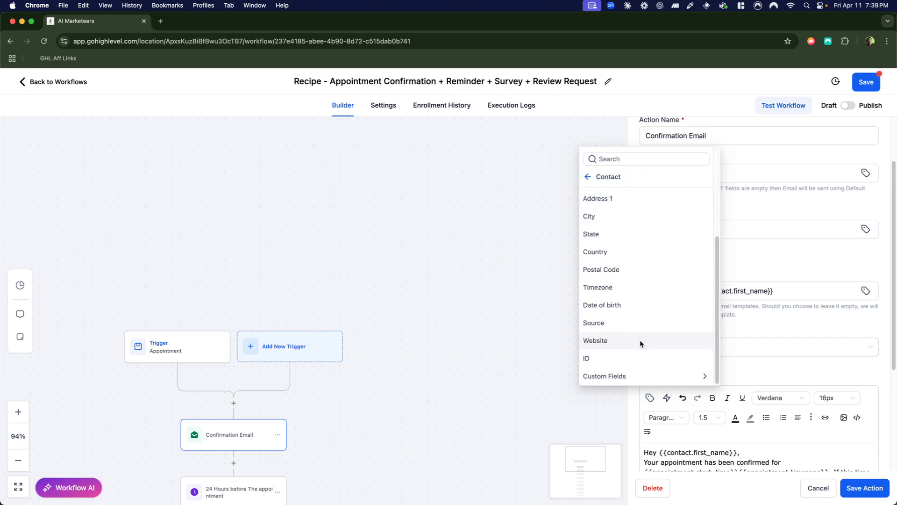
{"action": "left_click", "coordinate": [629, 375]}
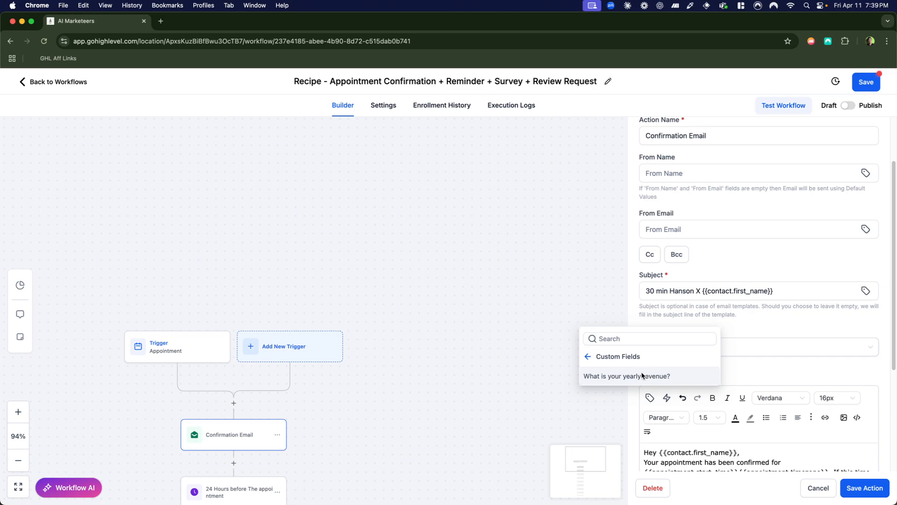
{"action": "left_click", "coordinate": [588, 357]}
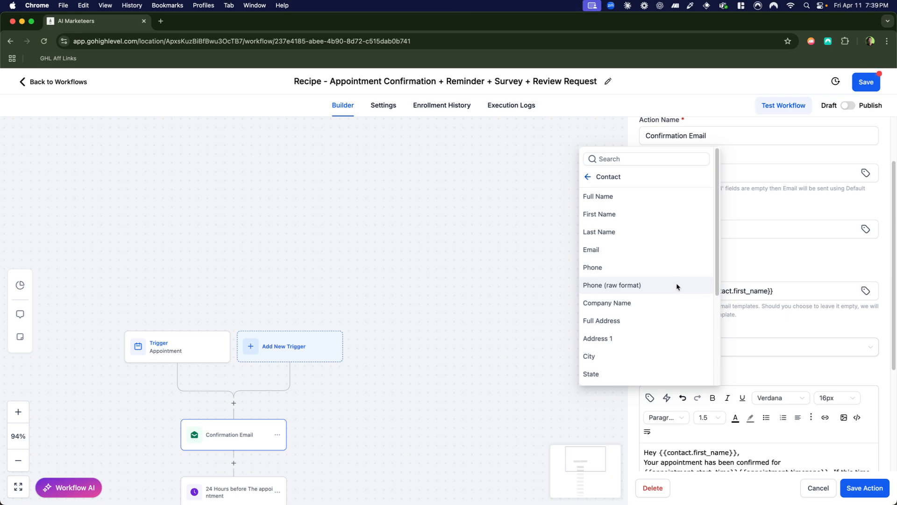
{"action": "left_click", "coordinate": [588, 177]}
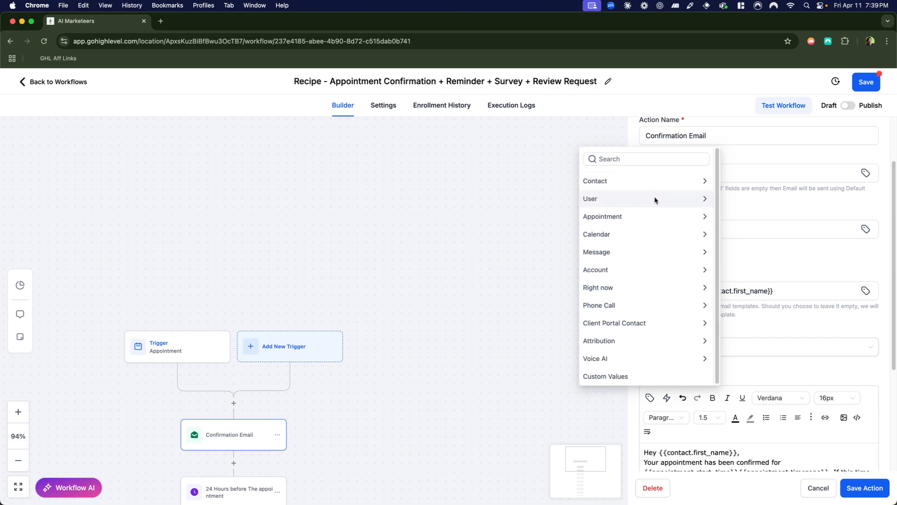
Examine the User and Appointment custom values available for the confirmation message, and close the list without inserting any.
{"action": "left_click", "coordinate": [654, 199]}
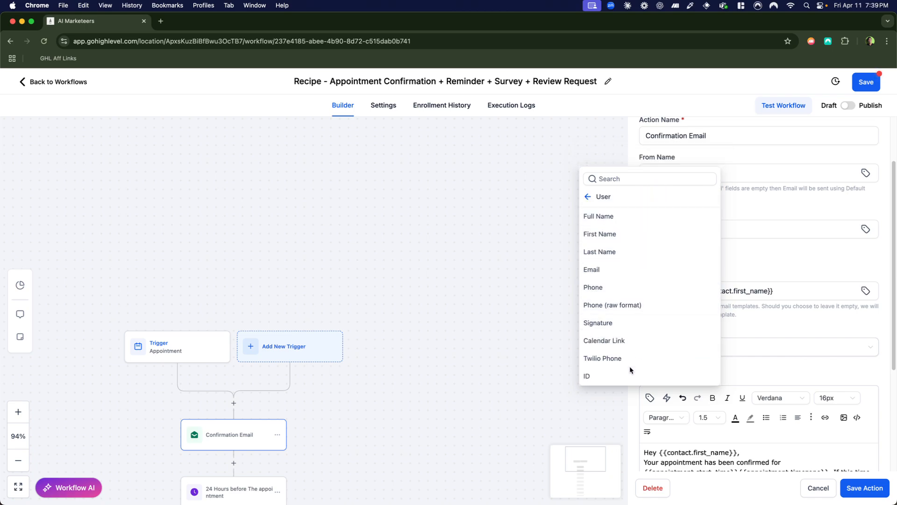
{"action": "left_click", "coordinate": [587, 196]}
{"action": "left_click", "coordinate": [609, 214]}
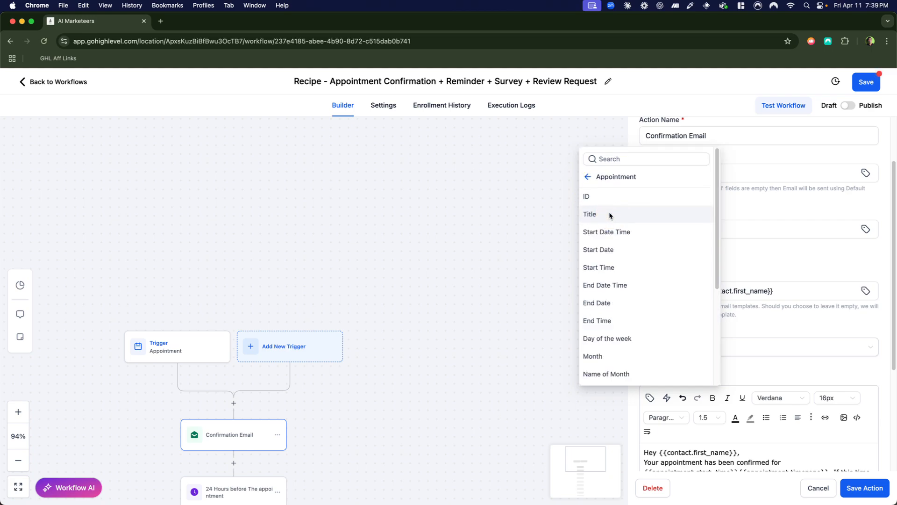
{"action": "scroll", "coordinate": [621, 273], "scroll_direction": "down", "scroll_amount": 5}
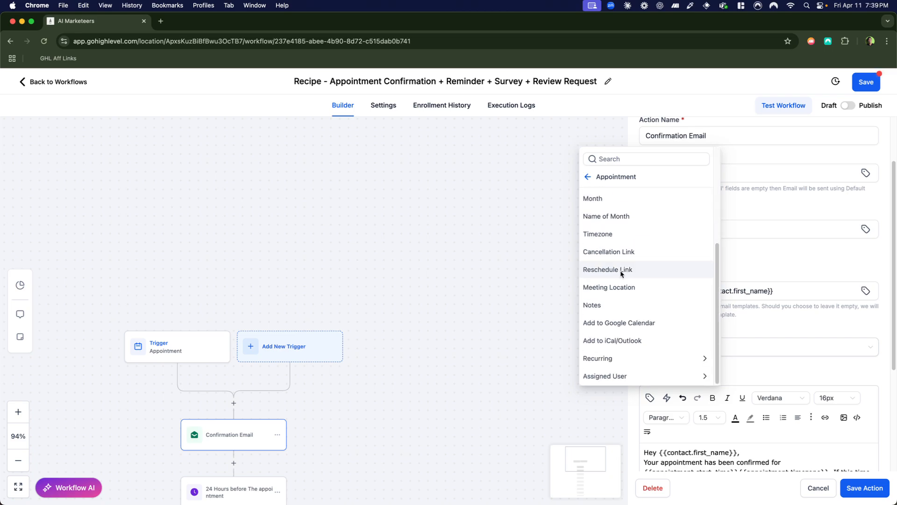
{"action": "scroll", "coordinate": [609, 235], "scroll_direction": "up", "scroll_amount": 1}
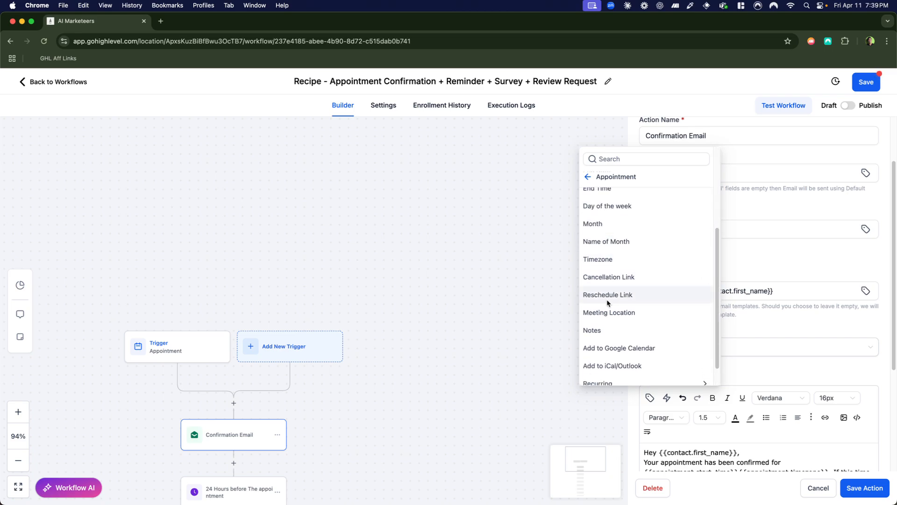
{"action": "scroll", "coordinate": [607, 303], "scroll_direction": "up", "scroll_amount": 4}
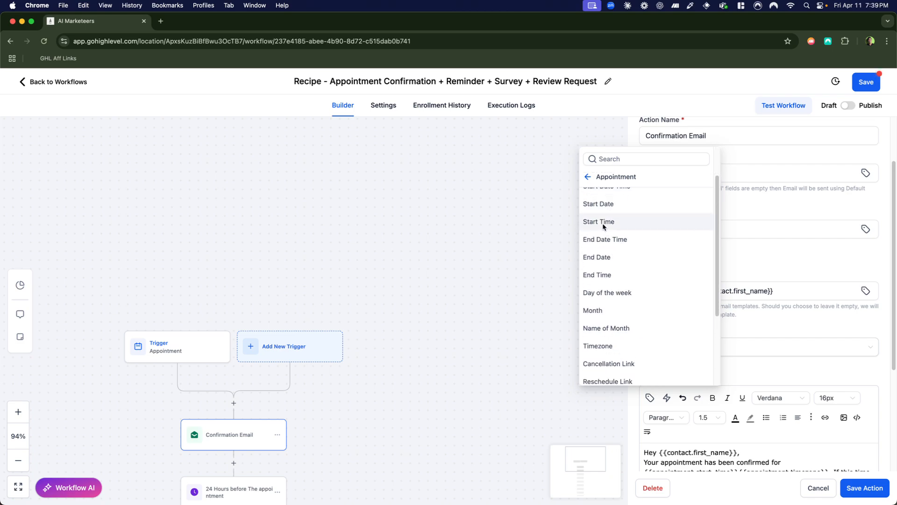
{"action": "left_click", "coordinate": [588, 177]}
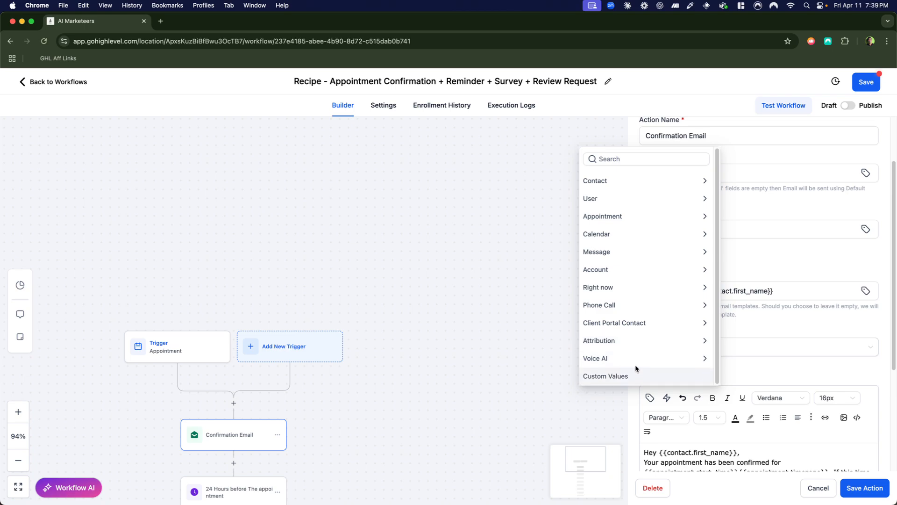
{"action": "left_click", "coordinate": [549, 401]}
Replace "Your appointment has been confirmed for" in the confirmation message with "Looking forward to our meeting.", set off by a blank line below the greeting.
{"action": "scroll", "coordinate": [664, 402], "scroll_direction": "down", "scroll_amount": 4}
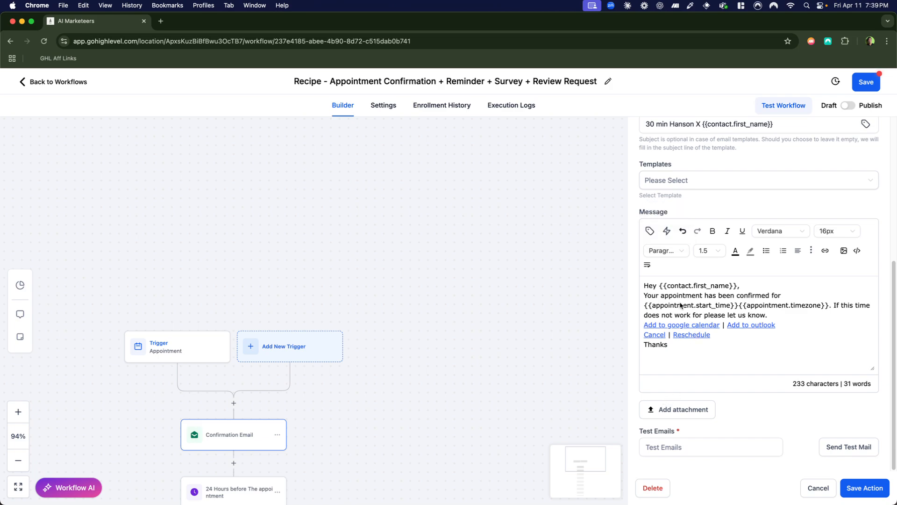
{"action": "left_click", "coordinate": [660, 299]}
{"action": "left_click_drag", "start_coordinate": [644, 296], "coordinate": [784, 294]}
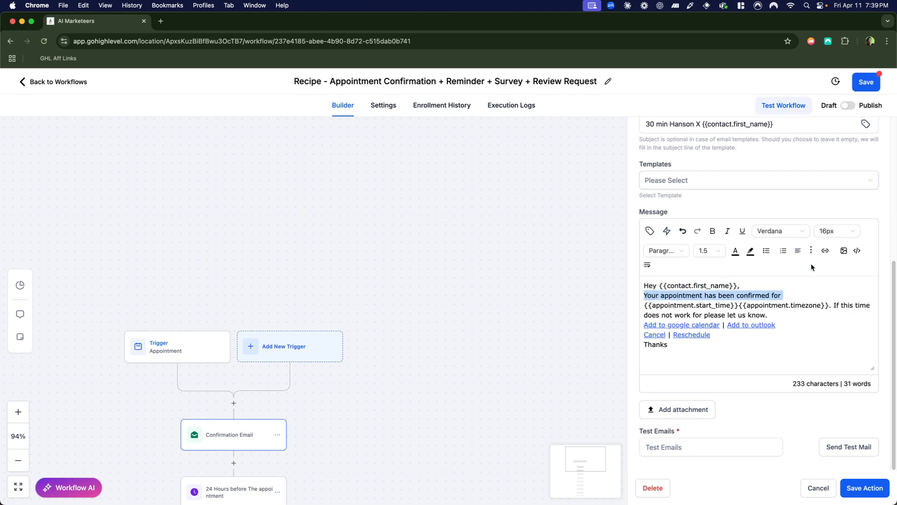
{"action": "key", "text": "BackSpace"}
{"action": "key", "text": "Return"}
{"action": "key", "text": "Return"}
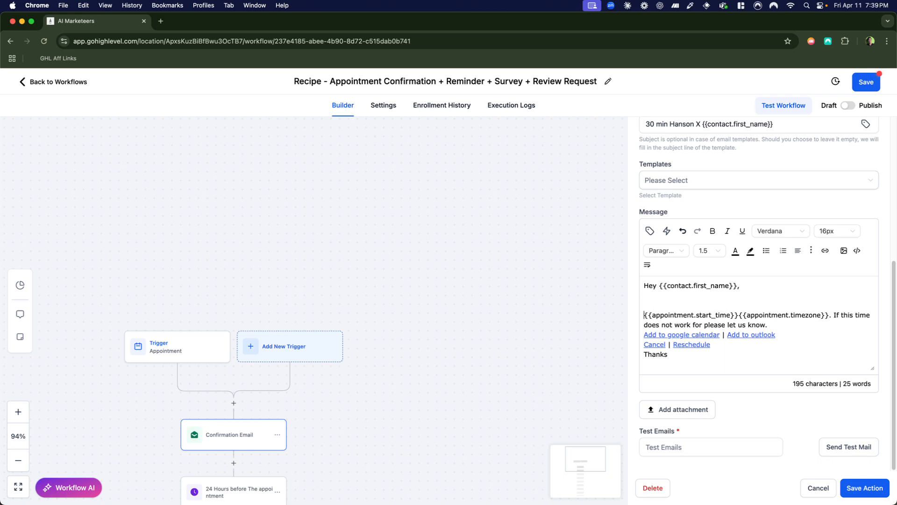
{"action": "type", "text": "Looking forw"}
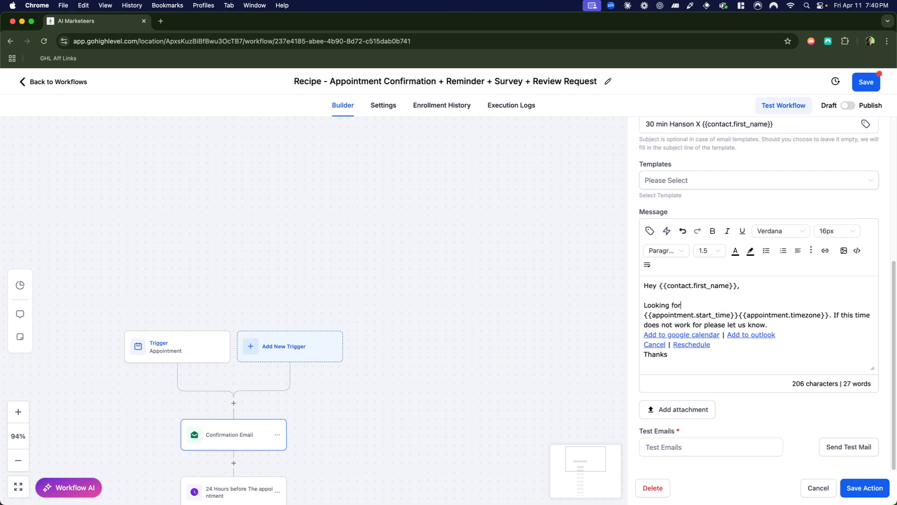
{"action": "type", "text": "ard to our "}
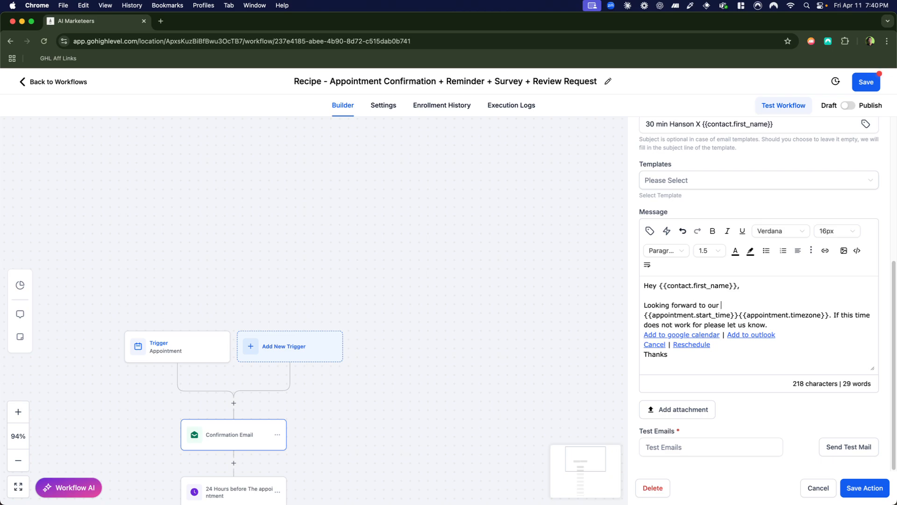
{"action": "type", "text": "meeting."}
Add the separate paragraph "To prepare for it, please make sure to ....." and a blank line above the appointment start time placeholder.
{"action": "key", "text": "Return"}
{"action": "key", "text": "Return"}
{"action": "type", "text": "To prepre"}
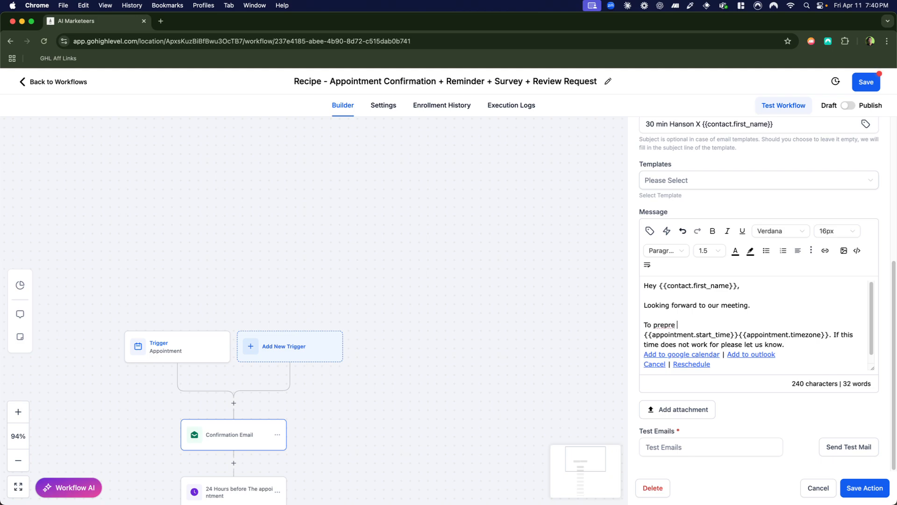
{"action": "key", "text": "BackSpace"}
{"action": "key", "text": "BackSpace"}
{"action": "key", "text": "BackSpace"}
{"action": "type", "text": "are for it, please make"}
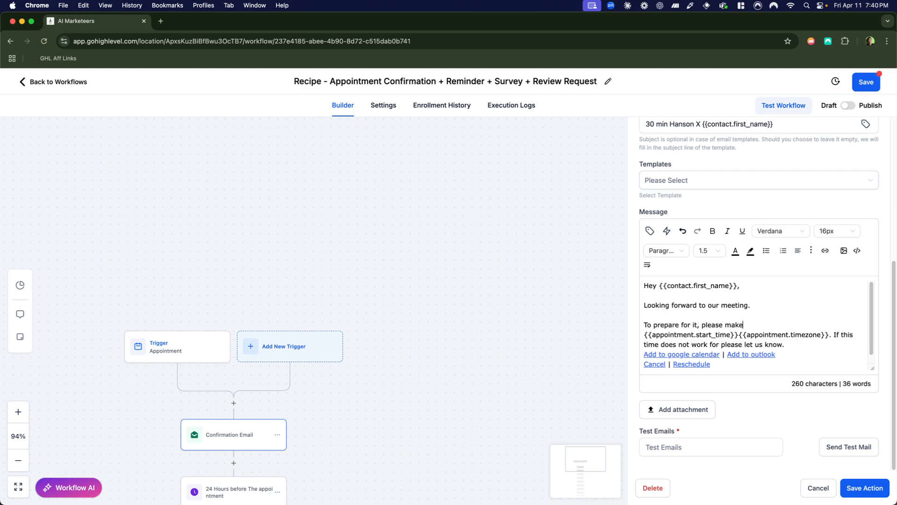
{"action": "type", "text": " sure to ....."}
{"action": "key", "text": "Return"}
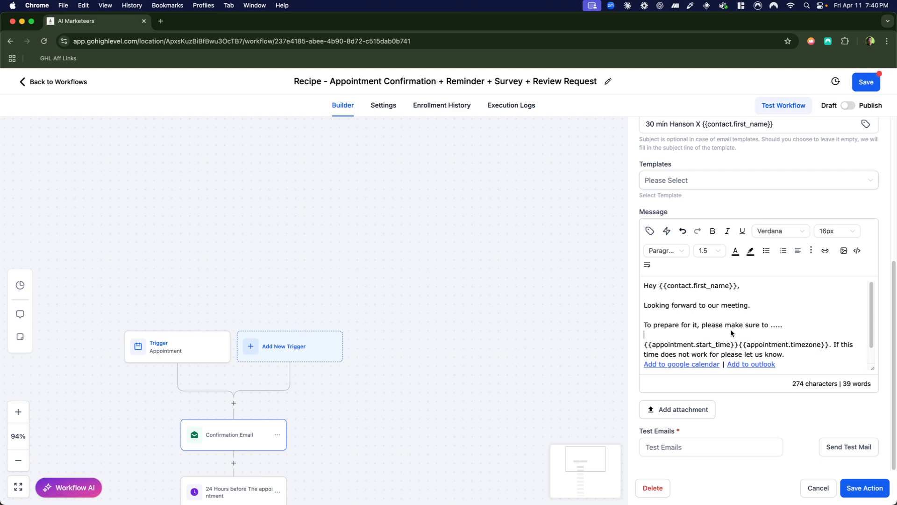
{"action": "scroll", "coordinate": [731, 329], "scroll_direction": "down", "scroll_amount": 1}
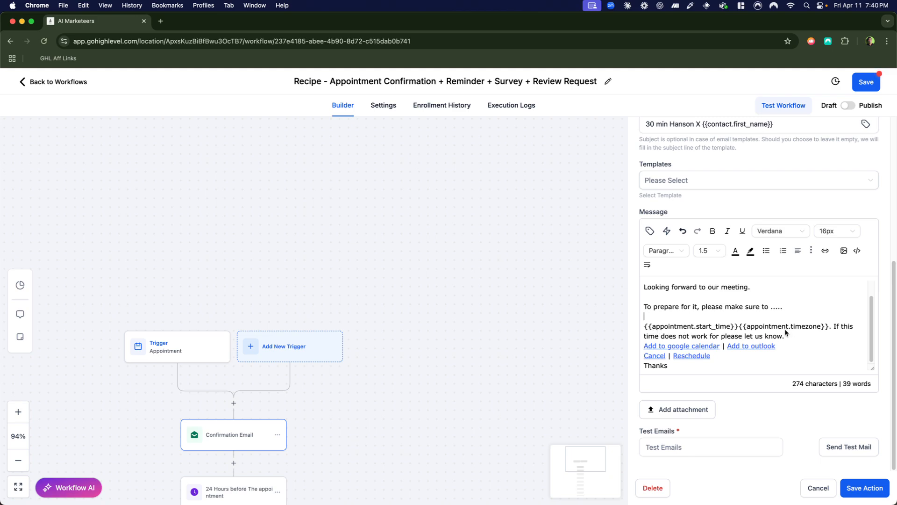
Sign off the message with the User First Name custom value two lines below "Thanks", and add a blank line above "Thanks".
{"action": "left_click", "coordinate": [757, 349]}
{"action": "left_click", "coordinate": [701, 346]}
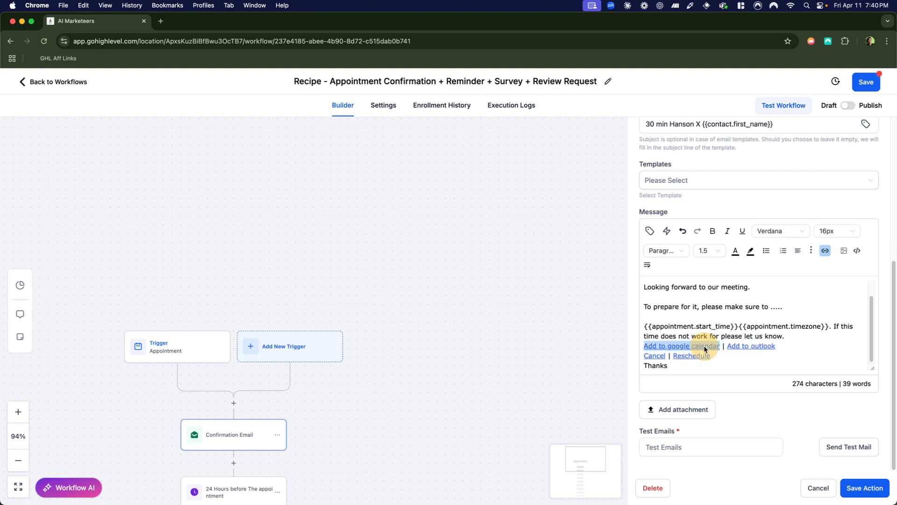
{"action": "left_click", "coordinate": [676, 366]}
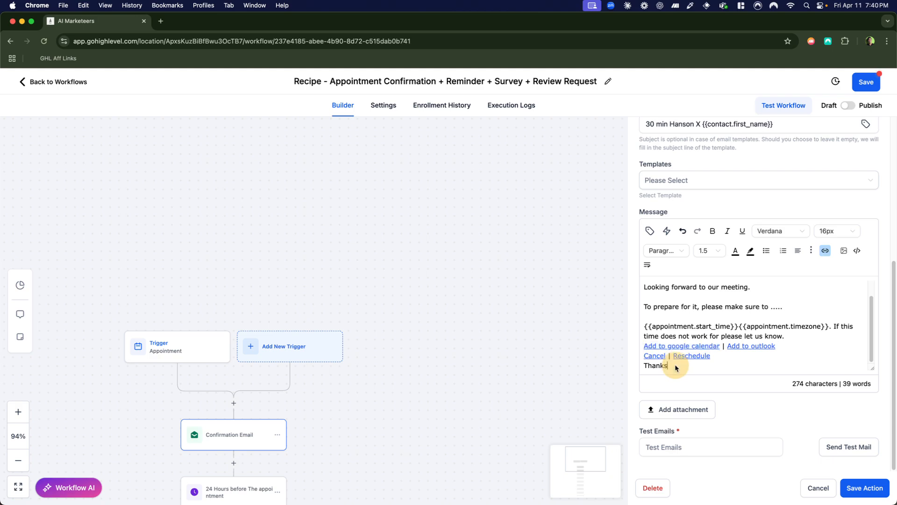
{"action": "key", "text": "Return"}
{"action": "key", "text": "Return"}
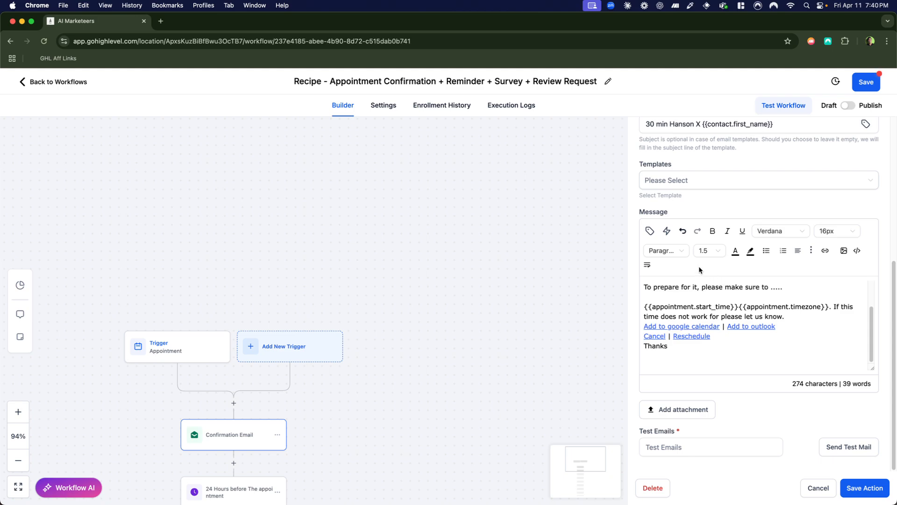
{"action": "left_click", "coordinate": [649, 230]}
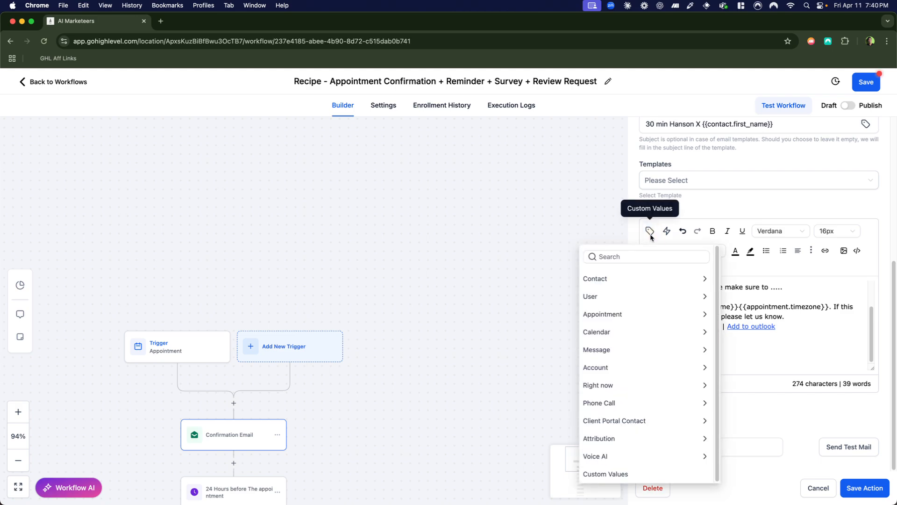
{"action": "left_click", "coordinate": [640, 293]}
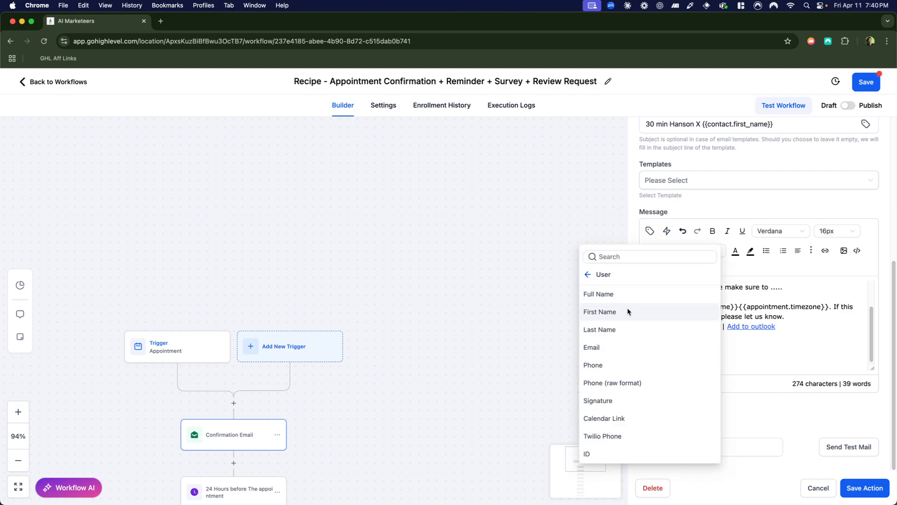
{"action": "left_click", "coordinate": [627, 308]}
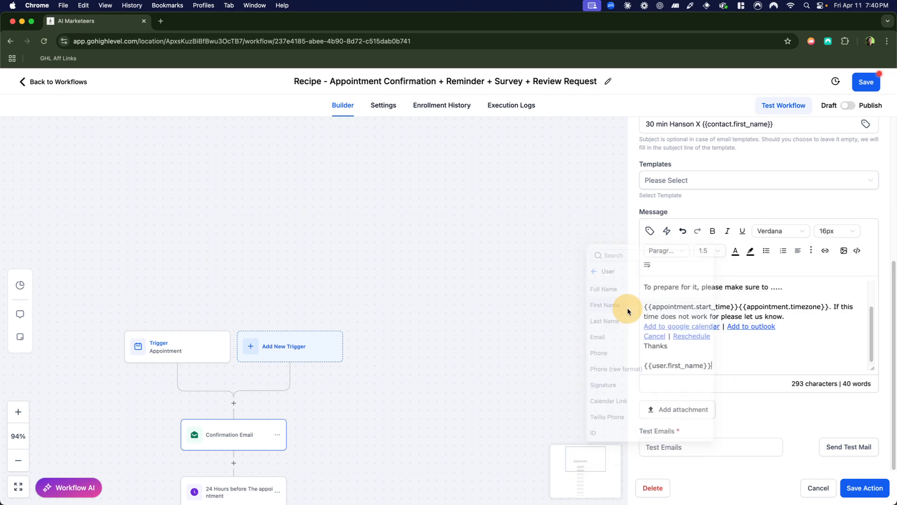
{"action": "left_click", "coordinate": [644, 346]}
{"action": "key", "text": "Return"}
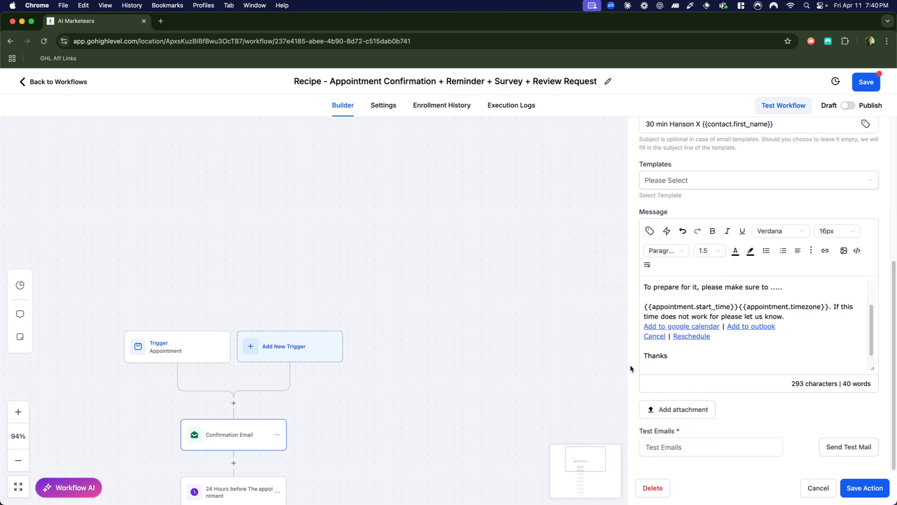
{"action": "scroll", "coordinate": [645, 356], "scroll_direction": "down", "scroll_amount": 1}
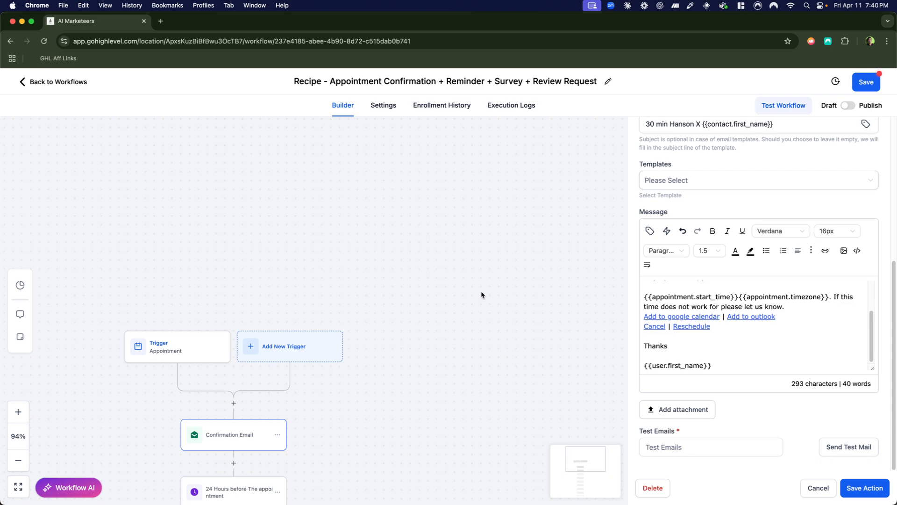
{"action": "scroll", "coordinate": [420, 290], "scroll_direction": "down", "scroll_amount": 1}
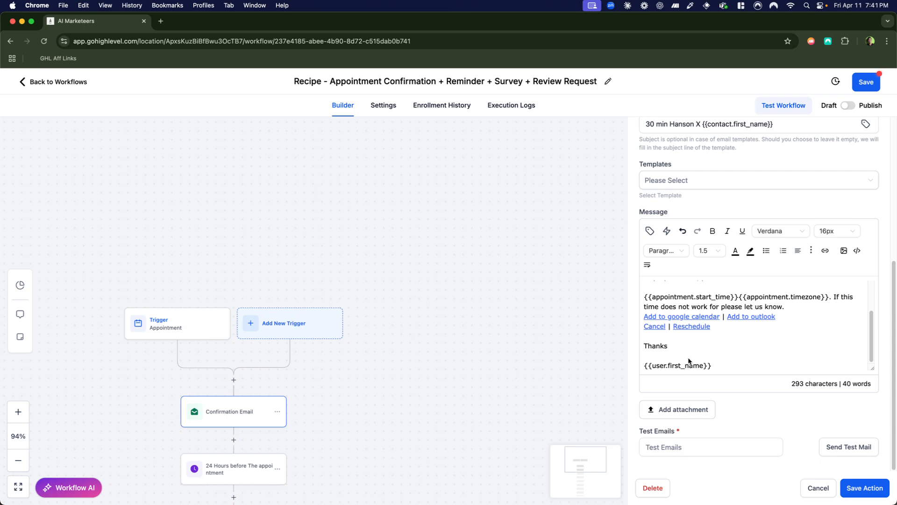
{"action": "scroll", "coordinate": [636, 277], "scroll_direction": "up", "scroll_amount": 1}
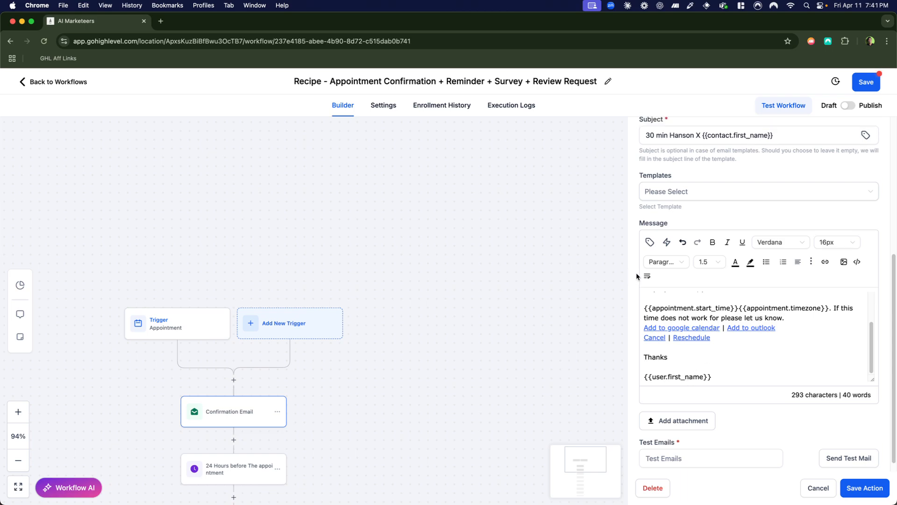
{"action": "scroll", "coordinate": [636, 276], "scroll_direction": "up", "scroll_amount": 2}
{"action": "scroll", "coordinate": [748, 398], "scroll_direction": "up", "scroll_amount": 3}
{"action": "scroll", "coordinate": [783, 406], "scroll_direction": "down", "scroll_amount": 1}
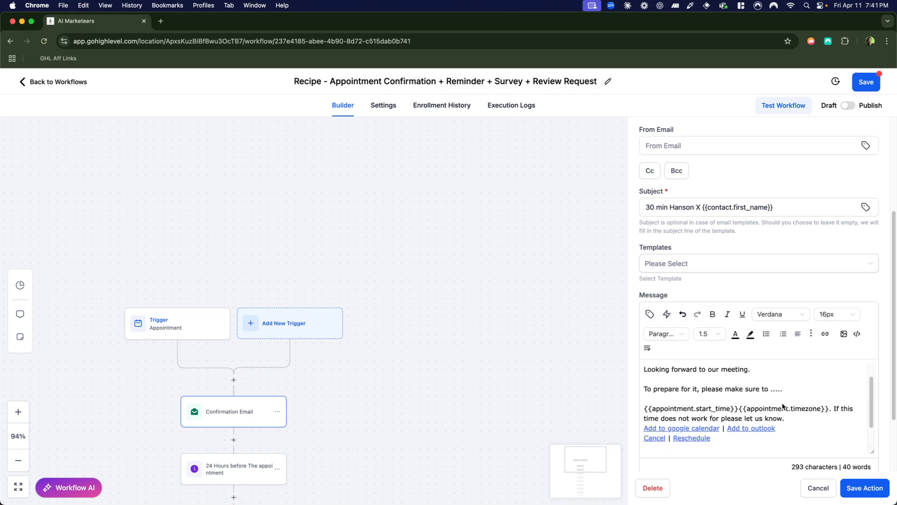
Save the confirmation email action and save the workflow.
{"action": "scroll", "coordinate": [782, 406], "scroll_direction": "down", "scroll_amount": 2}
{"action": "left_click", "coordinate": [876, 489]}
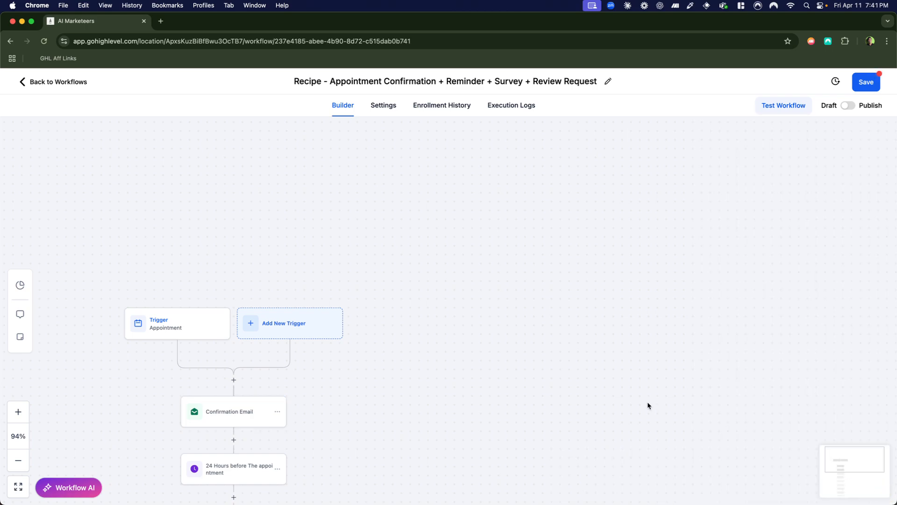
{"action": "left_click", "coordinate": [865, 82]}
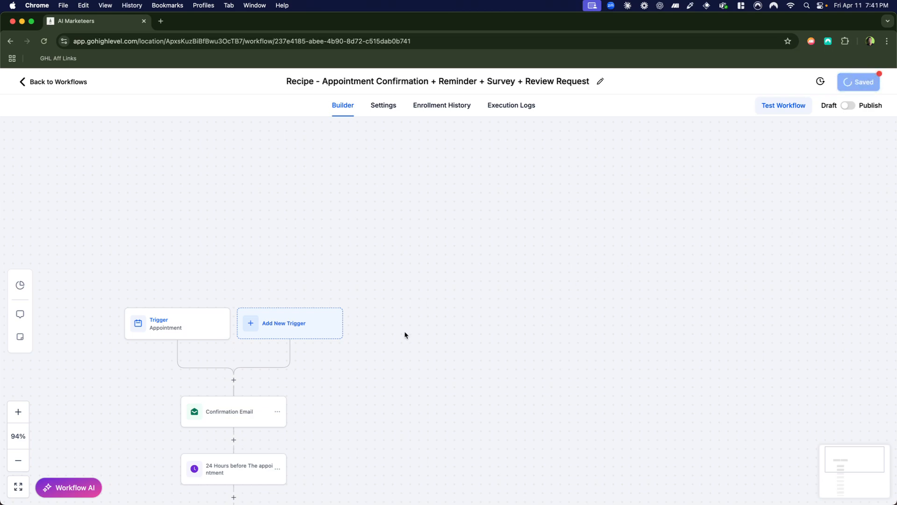
Examine the 24-hour wait's timing and its option for contacts whose timing has already passed, comparing it with the emails before and after it.
{"action": "scroll", "coordinate": [405, 335], "scroll_direction": "down", "scroll_amount": 4}
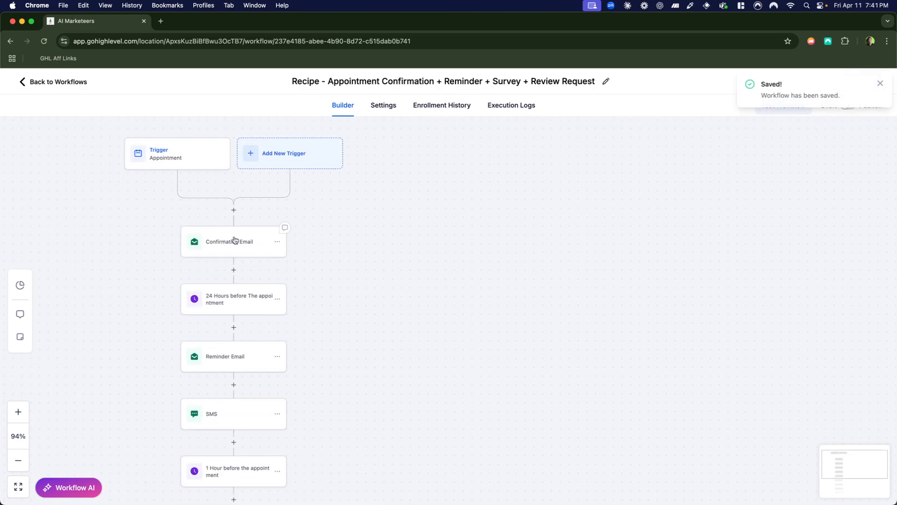
{"action": "scroll", "coordinate": [235, 304], "scroll_direction": "down", "scroll_amount": 1}
{"action": "left_click", "coordinate": [235, 303]}
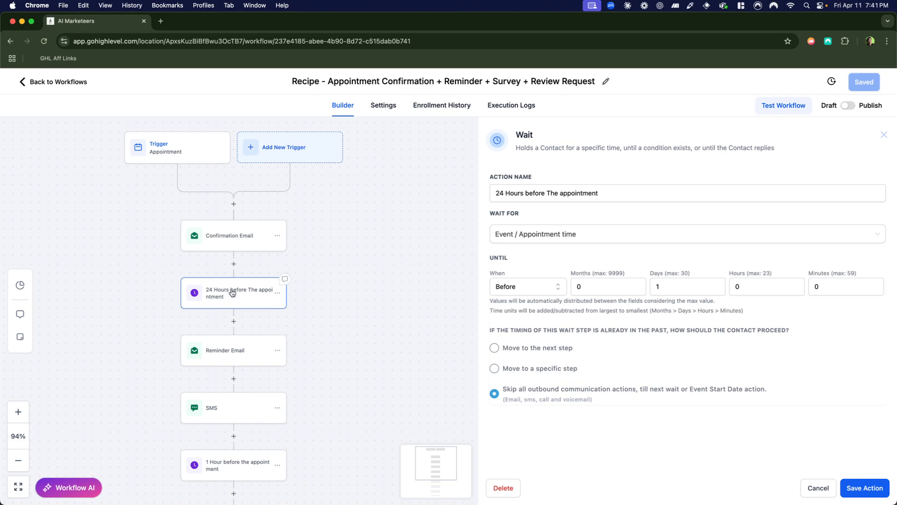
{"action": "scroll", "coordinate": [227, 215], "scroll_direction": "up", "scroll_amount": 1}
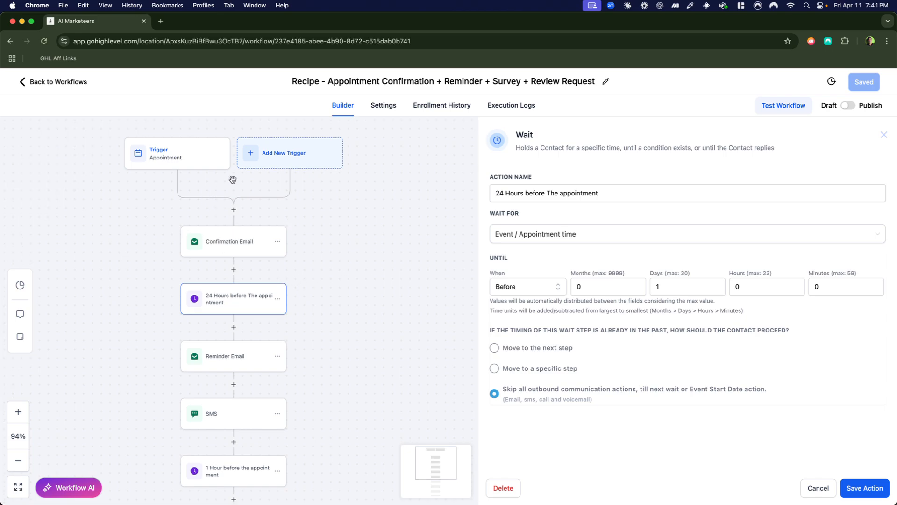
{"action": "left_click", "coordinate": [234, 252]}
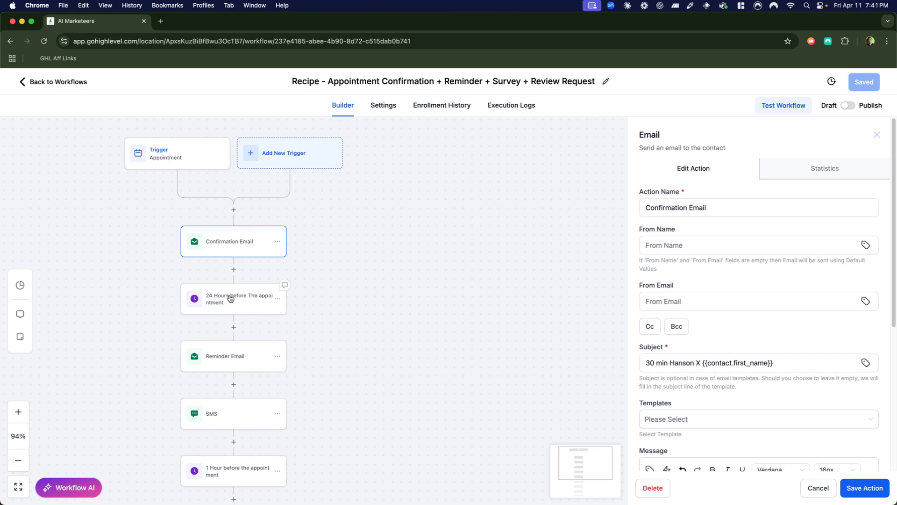
{"action": "left_click", "coordinate": [231, 299]}
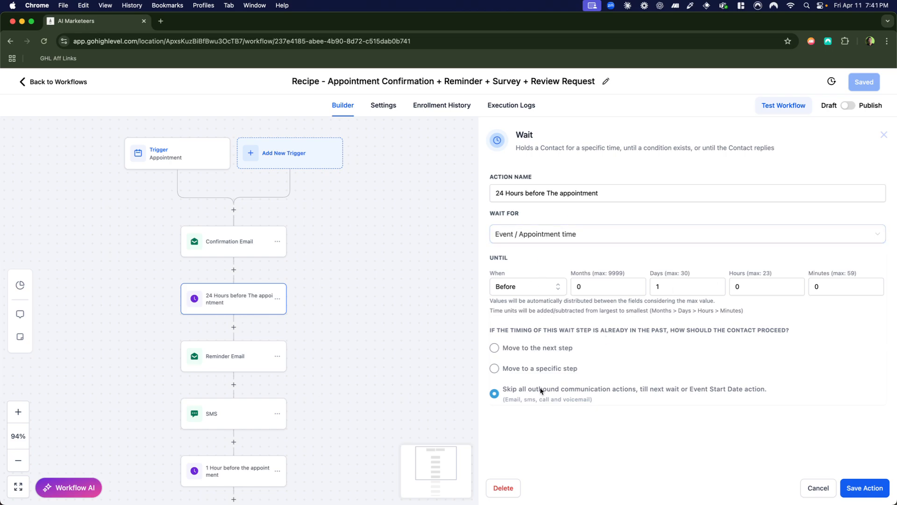
{"action": "left_click", "coordinate": [233, 351]}
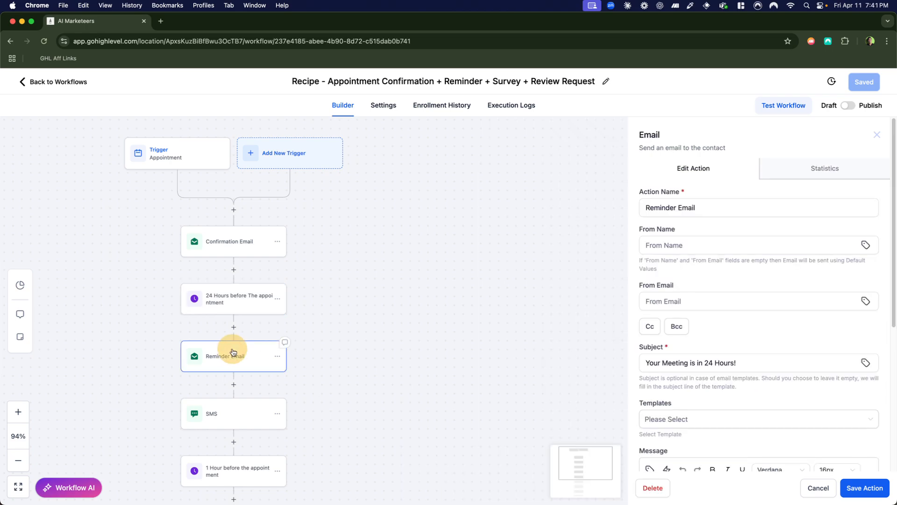
{"action": "left_click", "coordinate": [236, 306]}
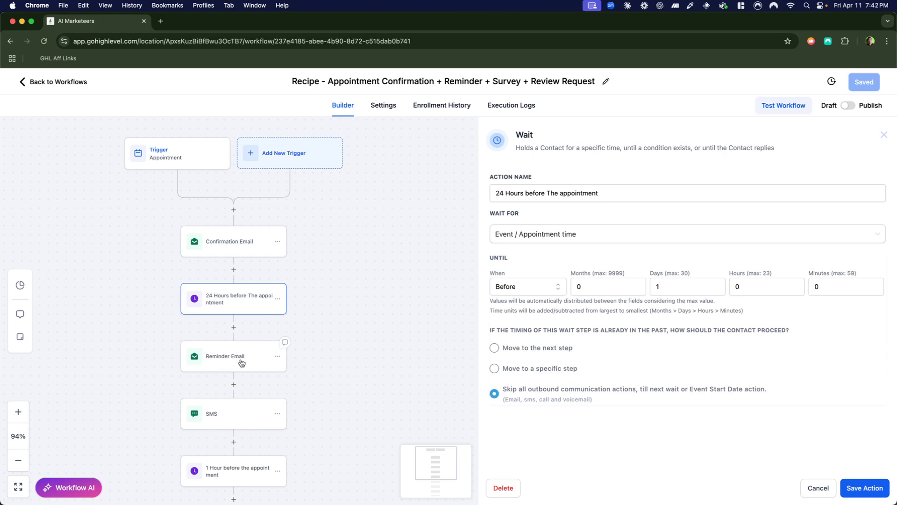
Review the subject and message of the reminder email that follows the 24-hour wait.
{"action": "left_click", "coordinate": [241, 363]}
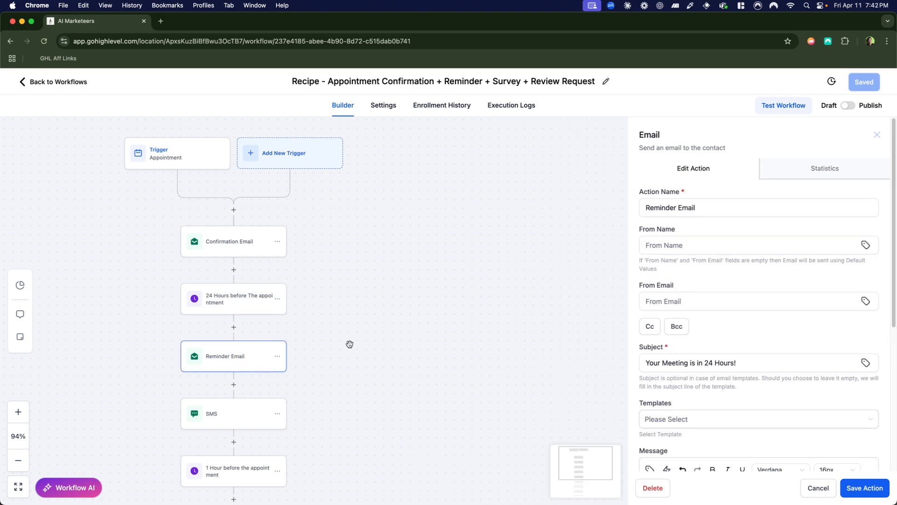
{"action": "scroll", "coordinate": [725, 327], "scroll_direction": "down", "scroll_amount": 5}
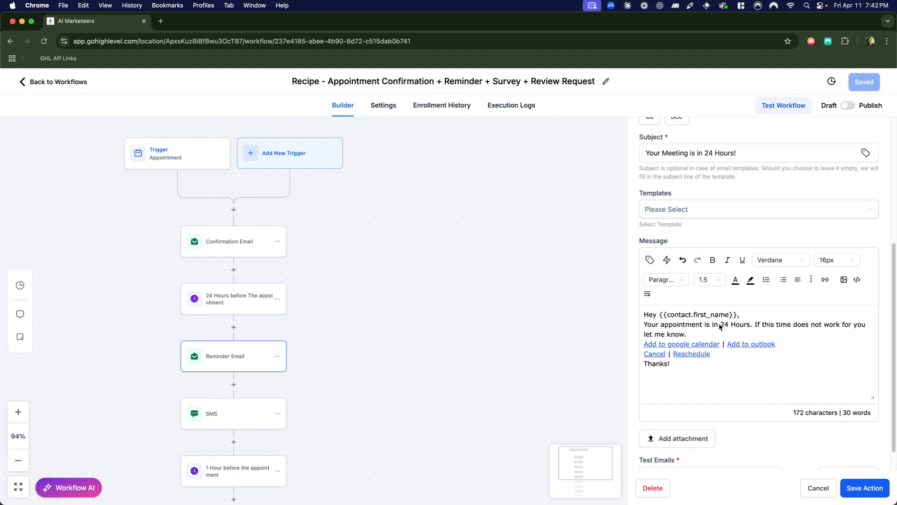
{"action": "scroll", "coordinate": [719, 326], "scroll_direction": "up", "scroll_amount": 3}
{"action": "left_click", "coordinate": [703, 237]}
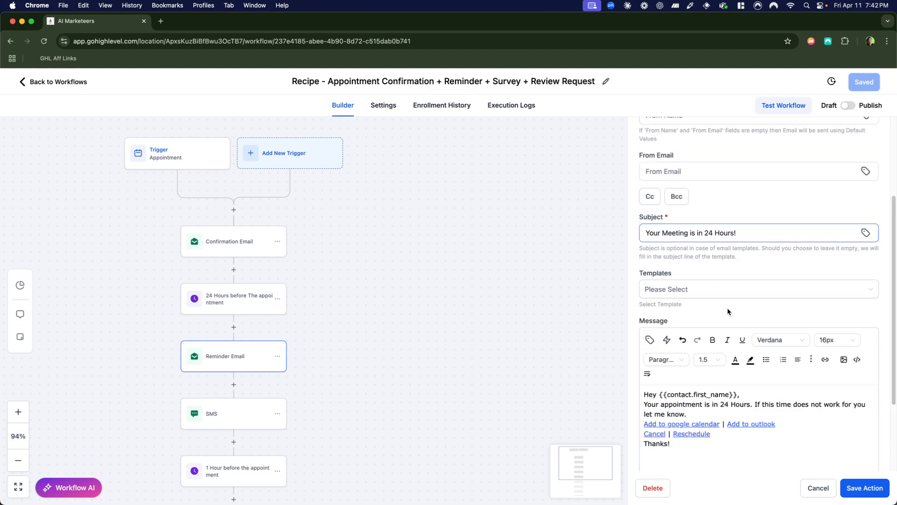
{"action": "scroll", "coordinate": [728, 312], "scroll_direction": "down", "scroll_amount": 3}
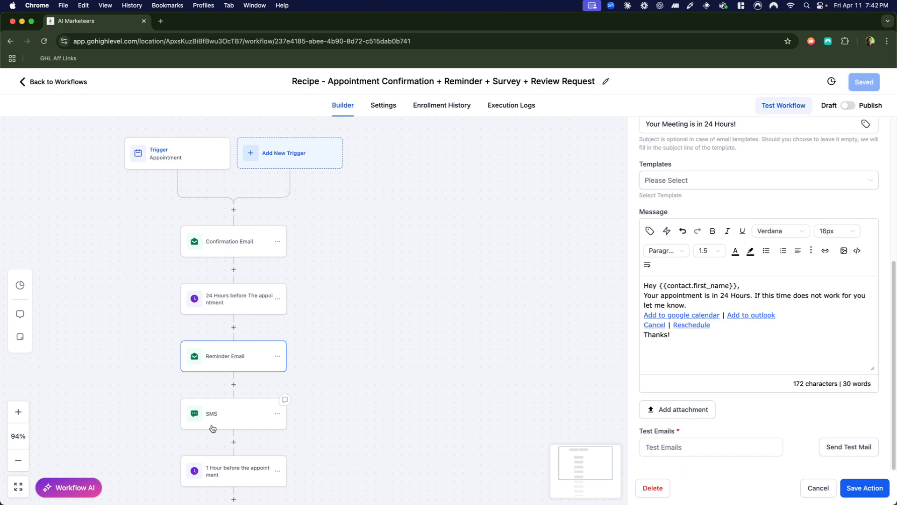
Examine the message and attachment options of the SMS after the reminder email, closing the file picker without attaching anything.
{"action": "left_click", "coordinate": [226, 419]}
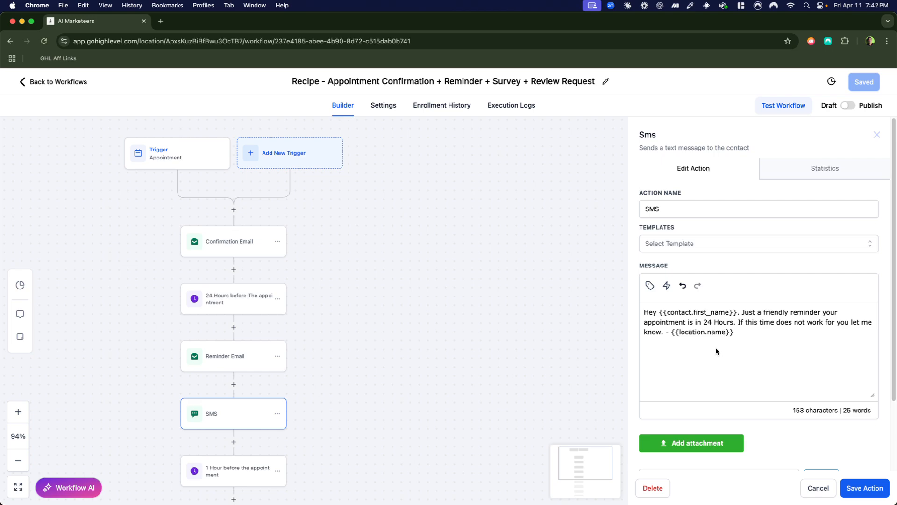
{"action": "scroll", "coordinate": [715, 347], "scroll_direction": "down", "scroll_amount": 1}
{"action": "scroll", "coordinate": [728, 339], "scroll_direction": "down", "scroll_amount": 1}
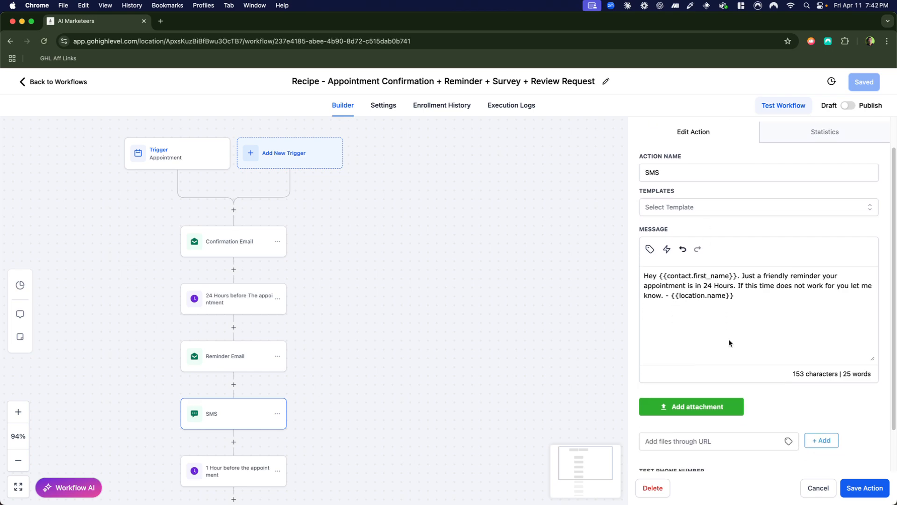
{"action": "scroll", "coordinate": [728, 343], "scroll_direction": "down", "scroll_amount": 1}
{"action": "scroll", "coordinate": [727, 407], "scroll_direction": "down", "scroll_amount": 1}
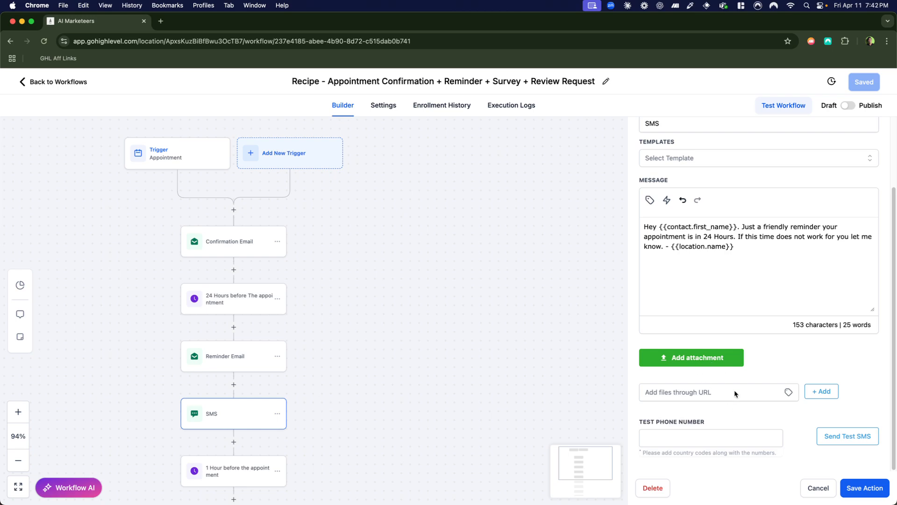
{"action": "left_click", "coordinate": [708, 361]}
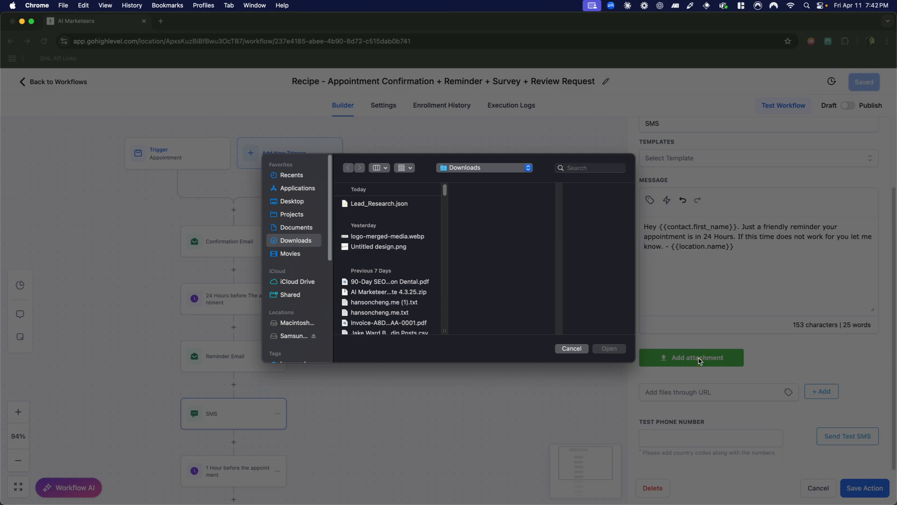
{"action": "left_click", "coordinate": [572, 349]}
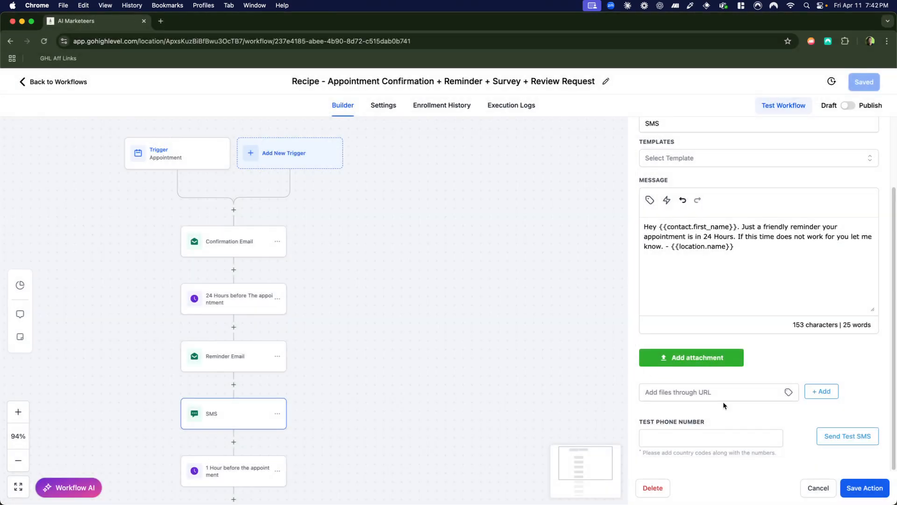
Search the actions for "voice" to go after the SMS, and examine the Voicemail action's settings.
{"action": "scroll", "coordinate": [722, 400], "scroll_direction": "up", "scroll_amount": 3}
{"action": "scroll", "coordinate": [722, 396], "scroll_direction": "down", "scroll_amount": 2}
{"action": "scroll", "coordinate": [722, 396], "scroll_direction": "up", "scroll_amount": 2}
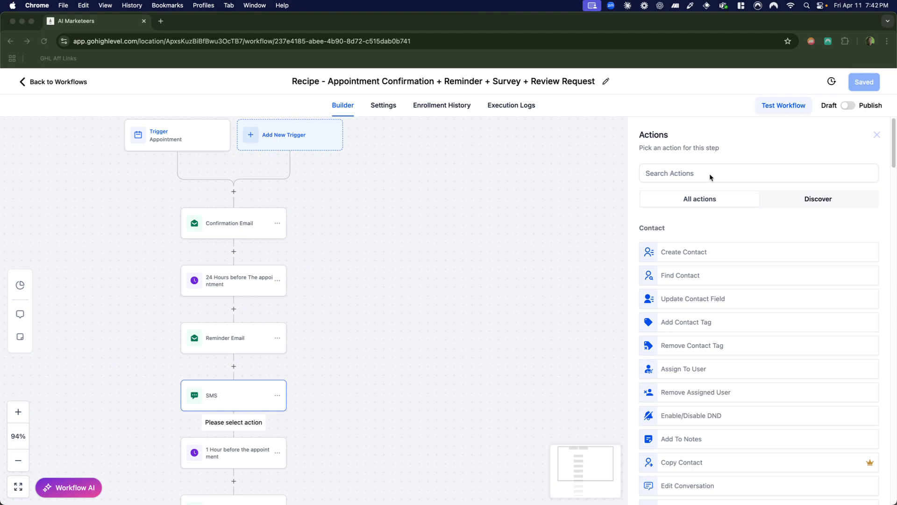
{"action": "left_click", "coordinate": [720, 172]}
{"action": "type", "text": "v"}
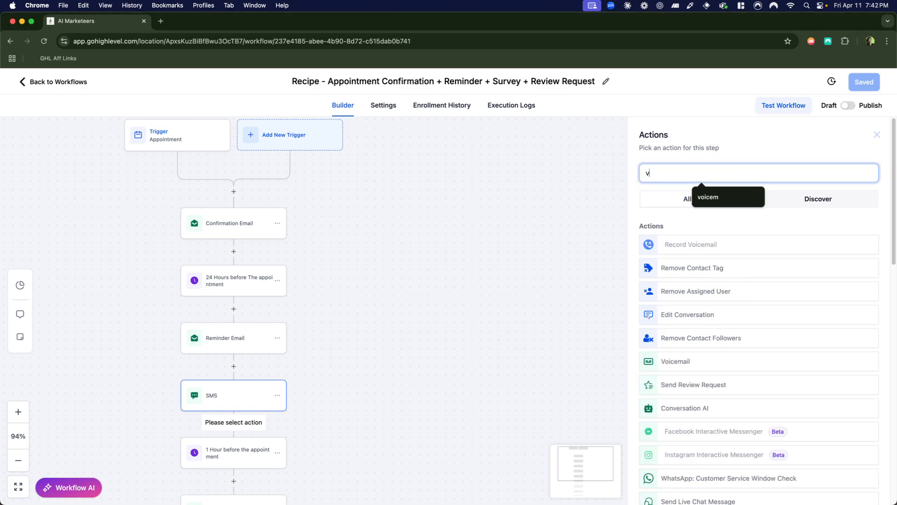
{"action": "type", "text": "oice"}
{"action": "left_click", "coordinate": [684, 243]}
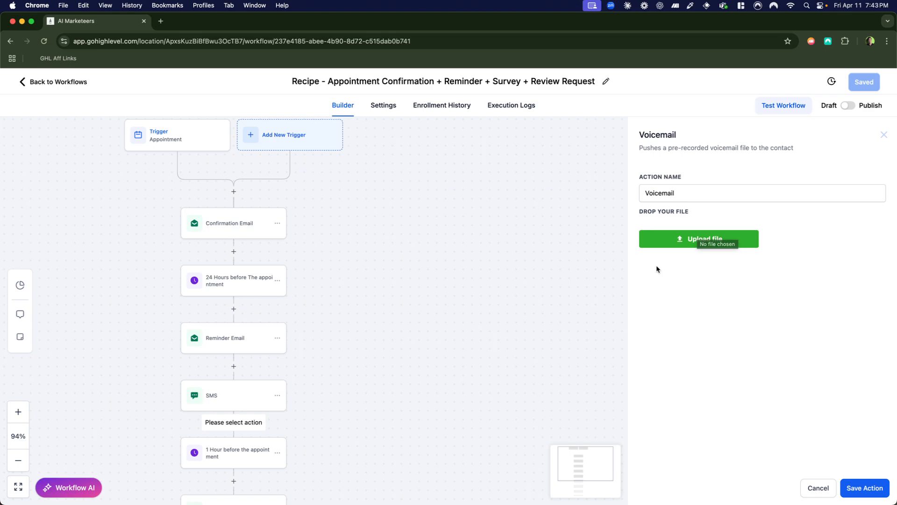
Replace "a friendly" in the SMS message with "left you a voice mail." after the word "Just".
{"action": "left_click", "coordinate": [245, 398]}
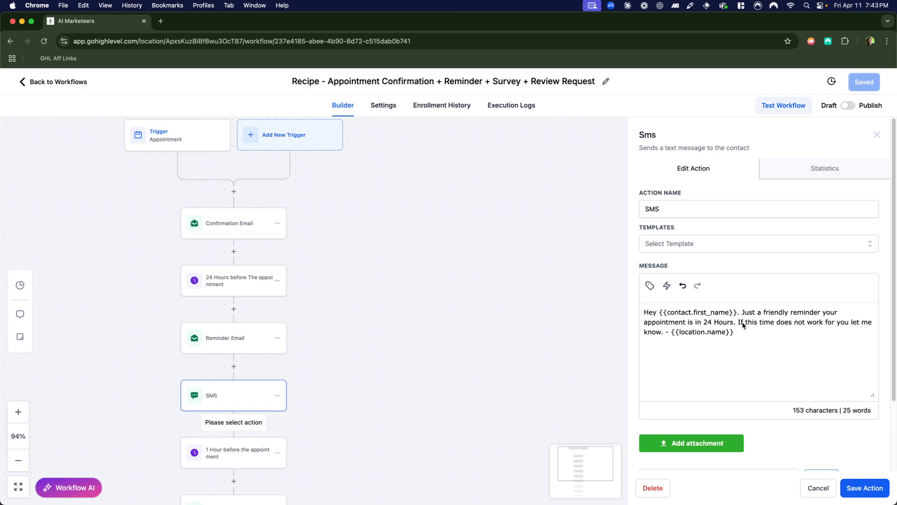
{"action": "left_click", "coordinate": [839, 310]}
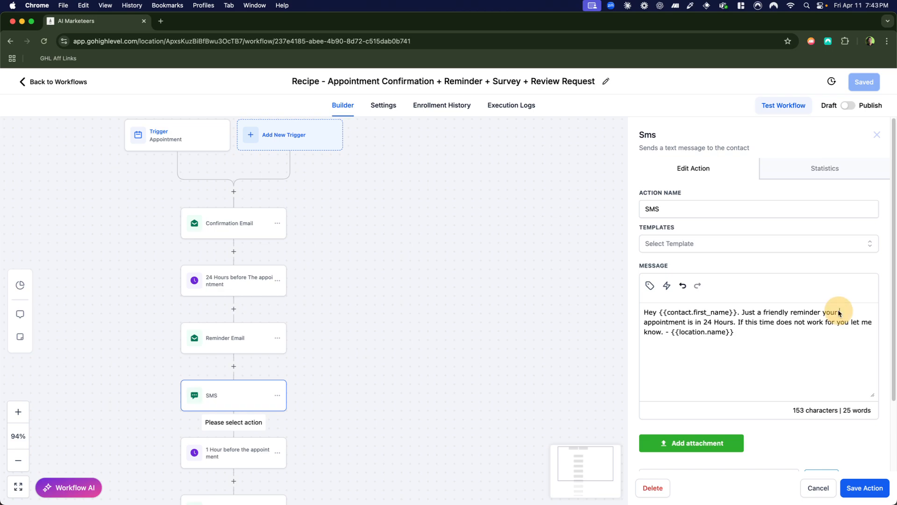
{"action": "double_click", "coordinate": [781, 313]}
{"action": "key", "text": "BackSpace"}
{"action": "key", "text": "BackSpace"}
{"action": "key", "text": "BackSpace"}
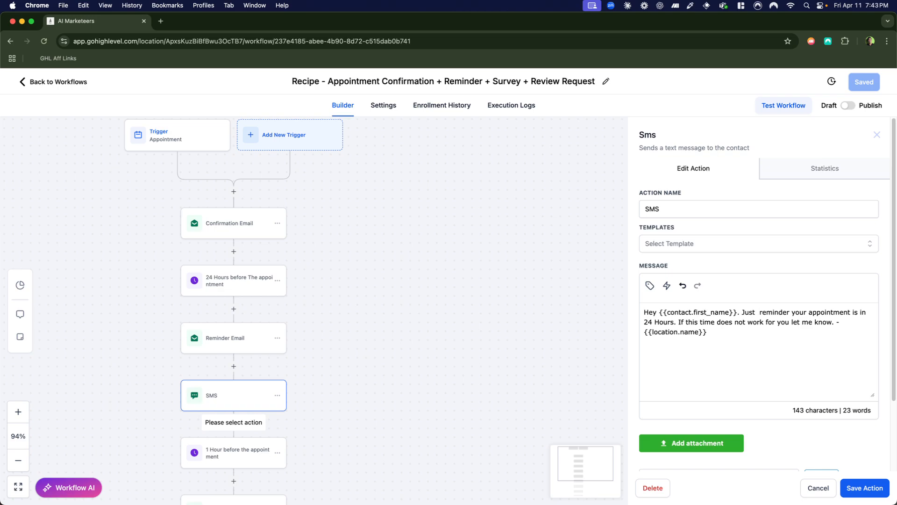
{"action": "type", "text": "left yoy u"}
{"action": "key", "text": "BackSpace"}
{"action": "key", "text": "BackSpace"}
{"action": "key", "text": "BackSpace"}
{"action": "type", "text": "u a voic"}
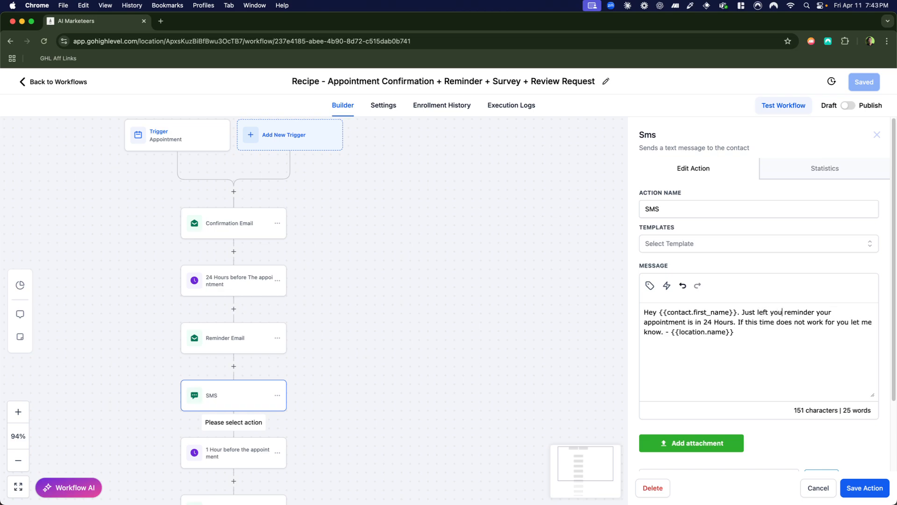
{"action": "type", "text": "e mail."}
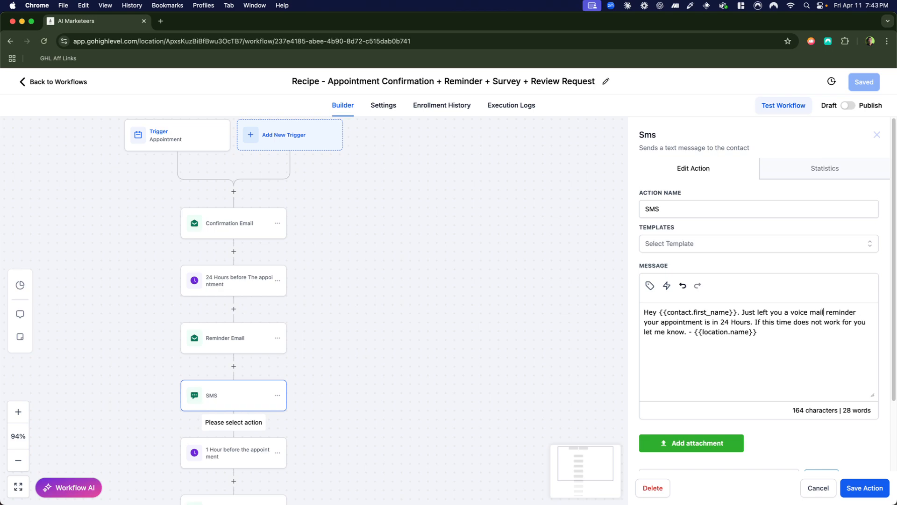
{"action": "key", "text": "BackSpace"}
Add "Wanted to remind you about our meeting tomorrow at" after the voice mail sentence in the SMS message.
{"action": "type", "text": "Wanted to remind"}
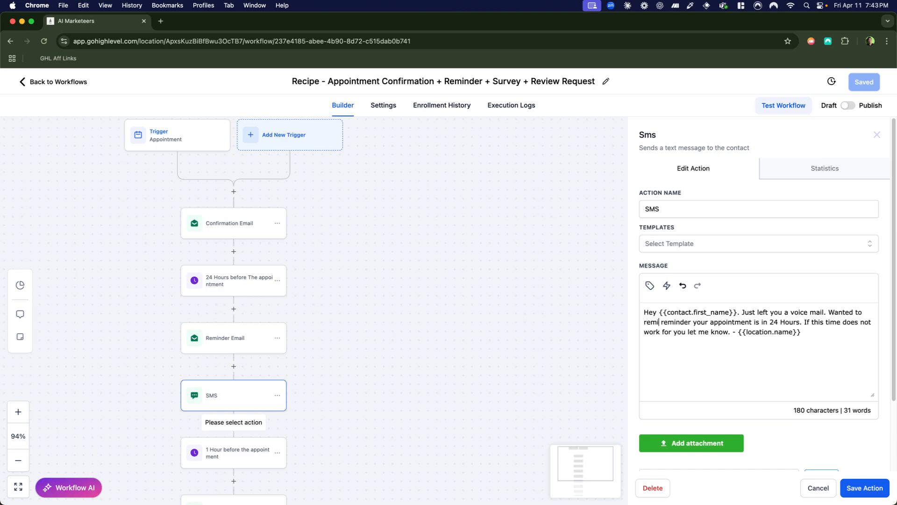
{"action": "type", "text": " you about our me"}
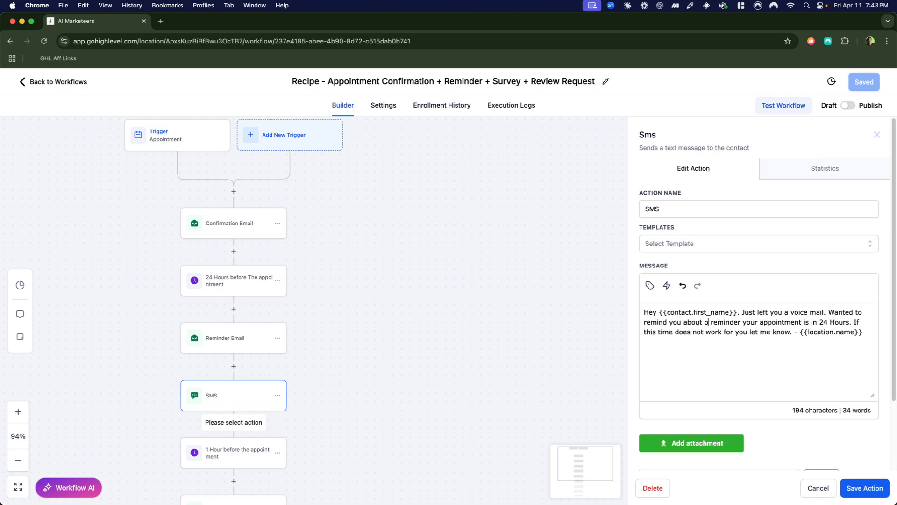
{"action": "type", "text": "eting tomorrow at"}
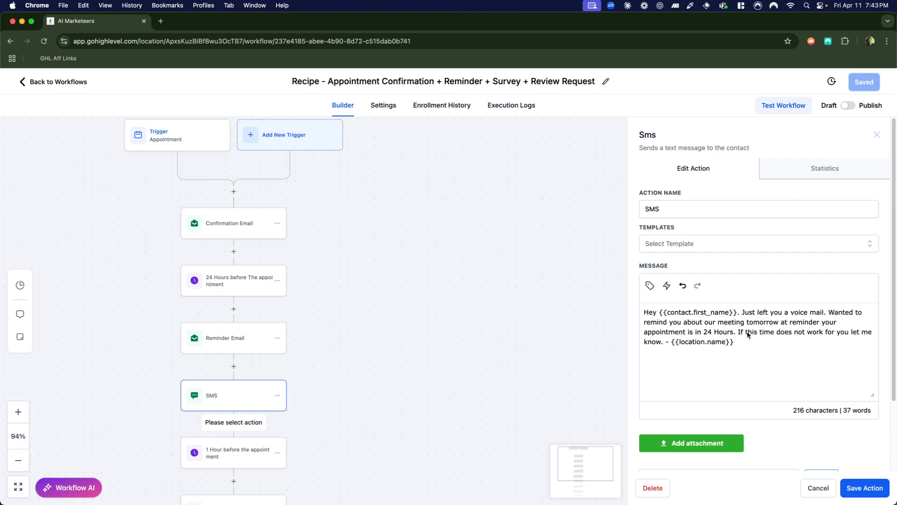
Delete "reminder your appointment is in 24 Hours." from the SMS message and put a blank line before "If this time does not work".
{"action": "left_click_drag", "start_coordinate": [738, 333], "coordinate": [795, 326]}
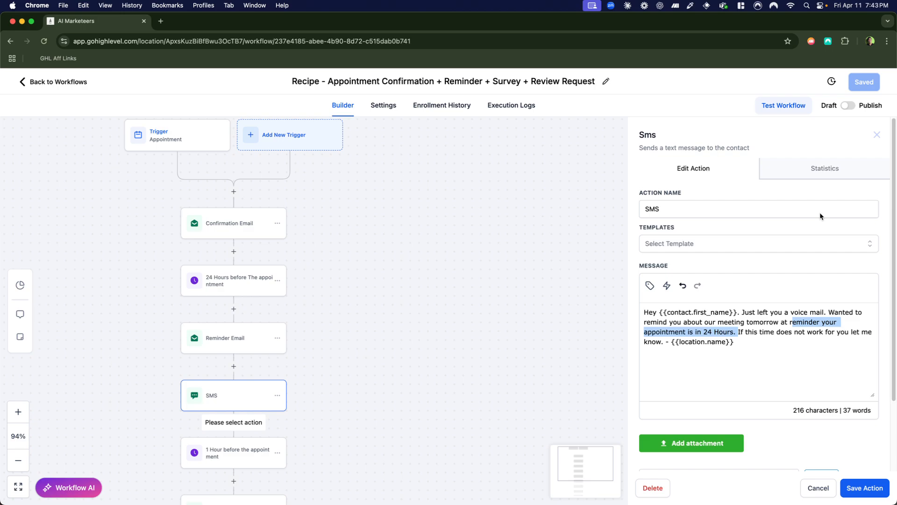
{"action": "key", "text": "BackSpace"}
{"action": "key", "text": "Return"}
{"action": "key", "text": "Return"}
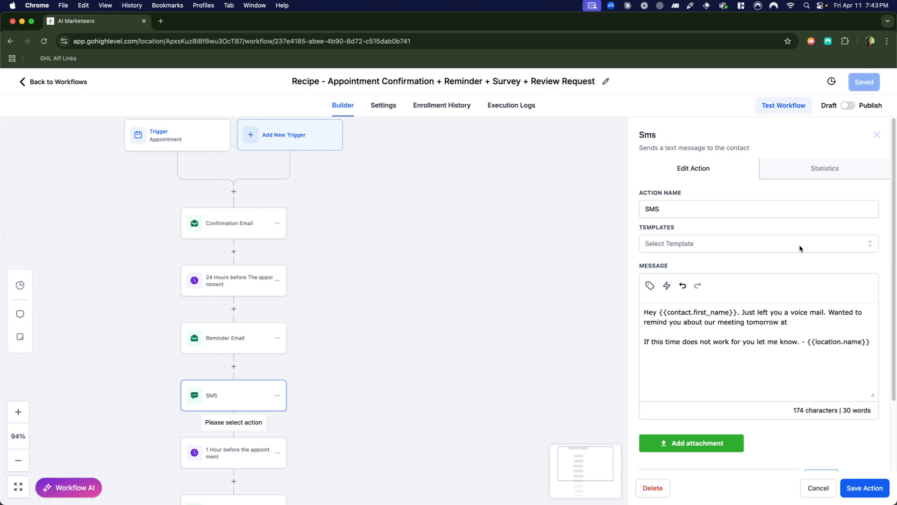
Insert the Appointment Start Time custom value after "tomorrow at" in the SMS message.
{"action": "left_click", "coordinate": [801, 323]}
{"action": "left_click", "coordinate": [651, 288]}
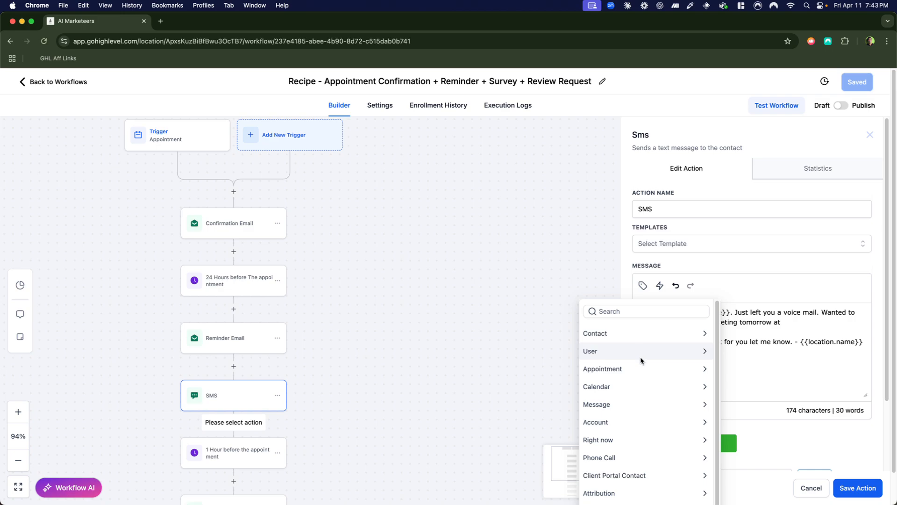
{"action": "left_click", "coordinate": [635, 369]}
{"action": "scroll", "coordinate": [628, 381], "scroll_direction": "down", "scroll_amount": 1}
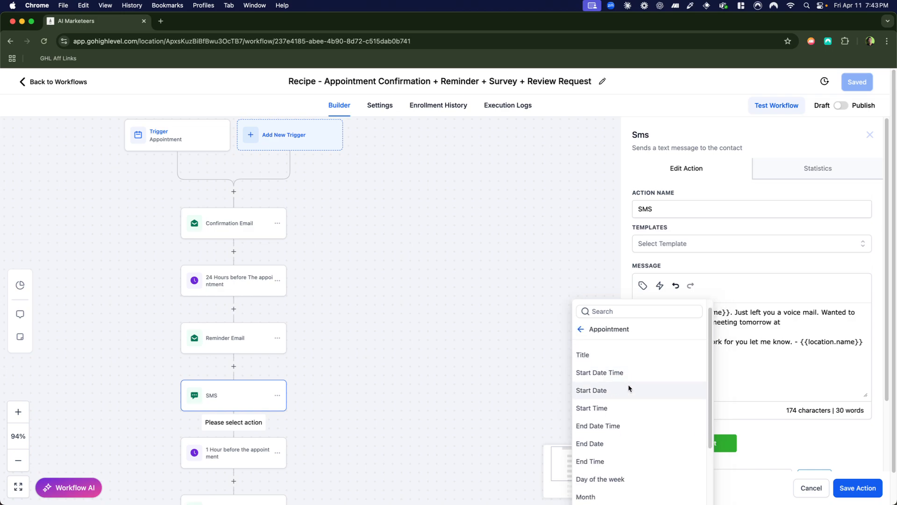
{"action": "left_click", "coordinate": [630, 407]}
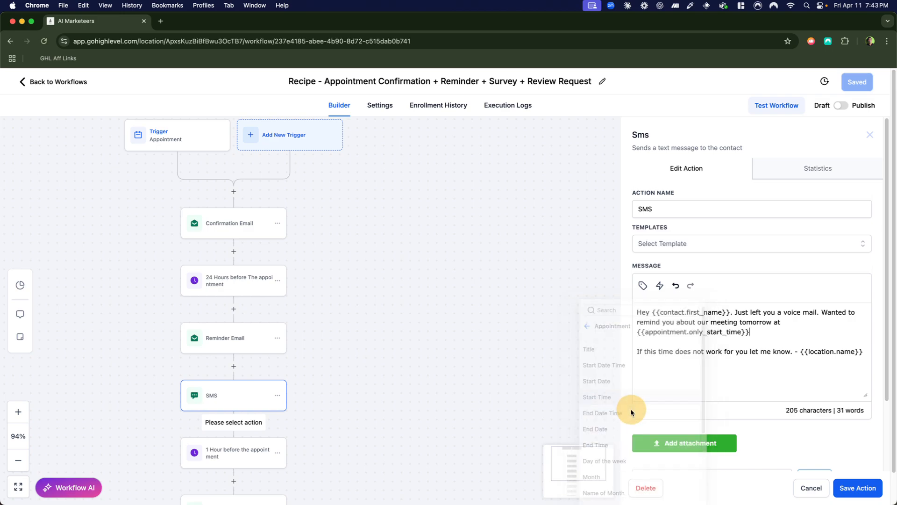
Insert the Appointment Timezone custom value after the appointment start time in the SMS message, separated by a space.
{"action": "left_click", "coordinate": [772, 333]}
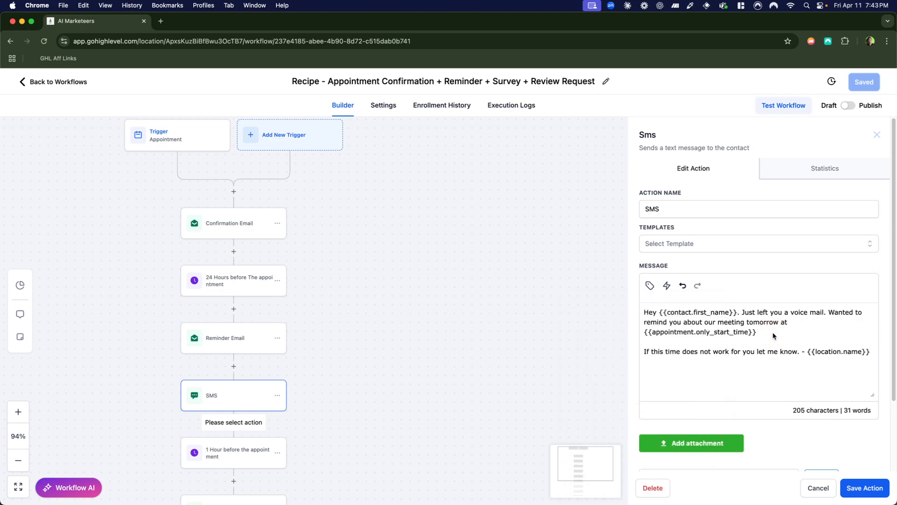
{"action": "left_click", "coordinate": [649, 285]}
{"action": "scroll", "coordinate": [622, 382], "scroll_direction": "down", "scroll_amount": 3}
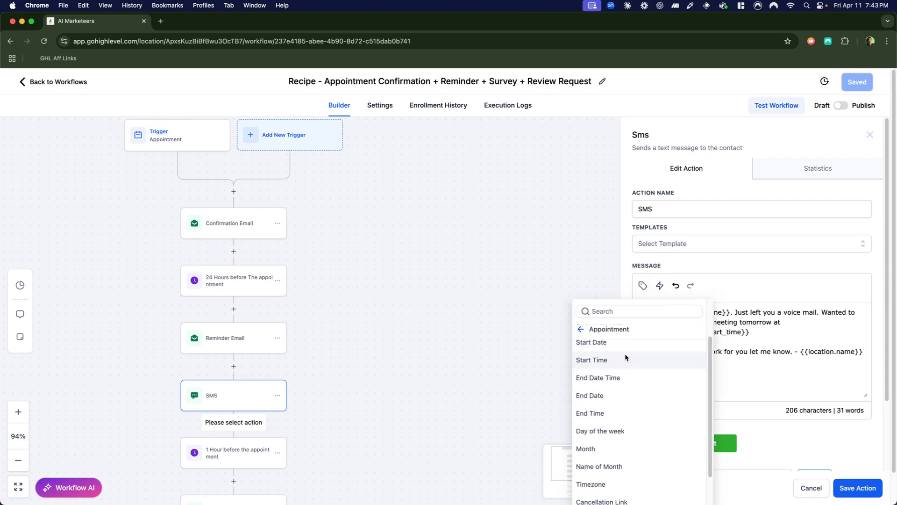
{"action": "scroll", "coordinate": [625, 354], "scroll_direction": "up", "scroll_amount": 2}
{"action": "left_click", "coordinate": [623, 312]}
{"action": "type", "text": "t"}
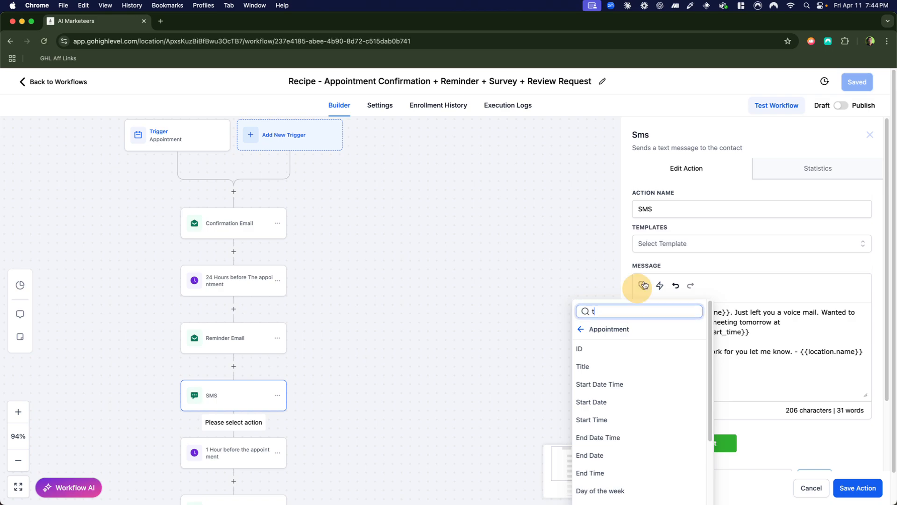
{"action": "left_click", "coordinate": [644, 285]}
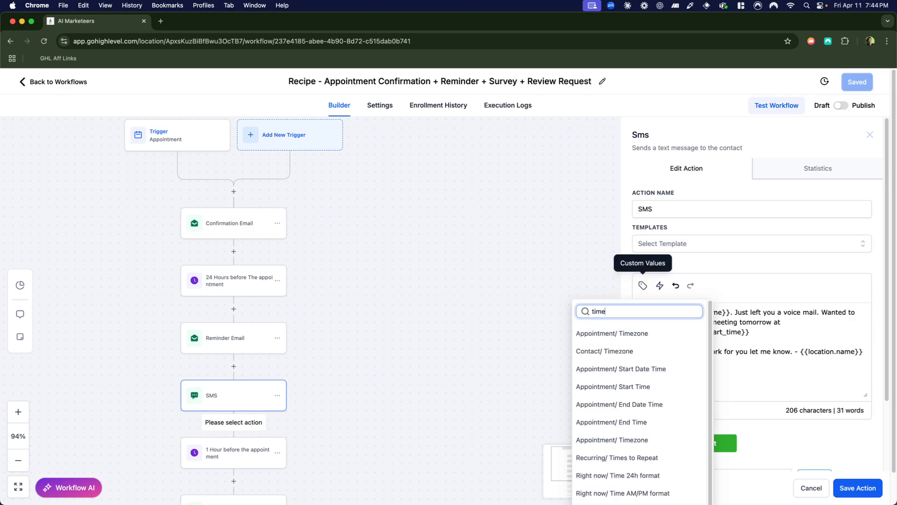
{"action": "left_click", "coordinate": [621, 333]}
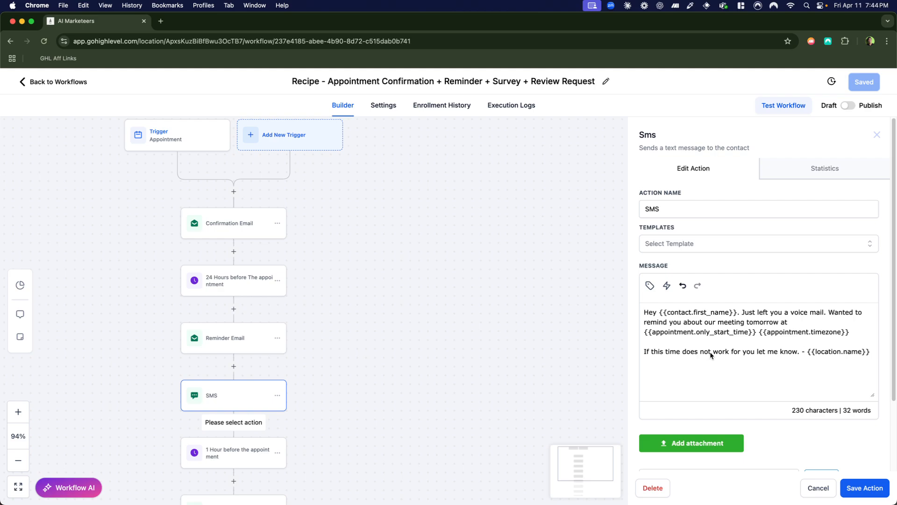
Replace the location name closing the SMS message with the User First Name custom value and remove the dash before it.
{"action": "left_click", "coordinate": [874, 351]}
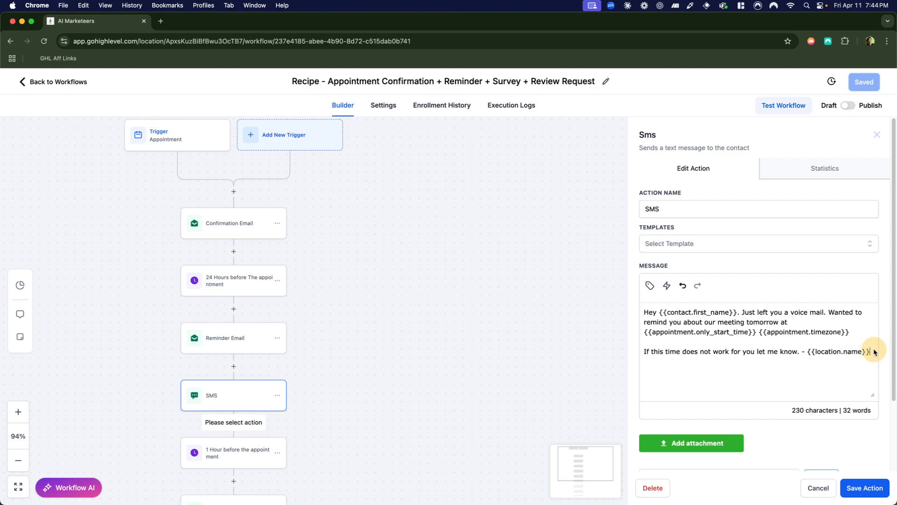
{"action": "left_click_drag", "start_coordinate": [874, 351], "coordinate": [808, 352]}
{"action": "key", "text": "BackSpace"}
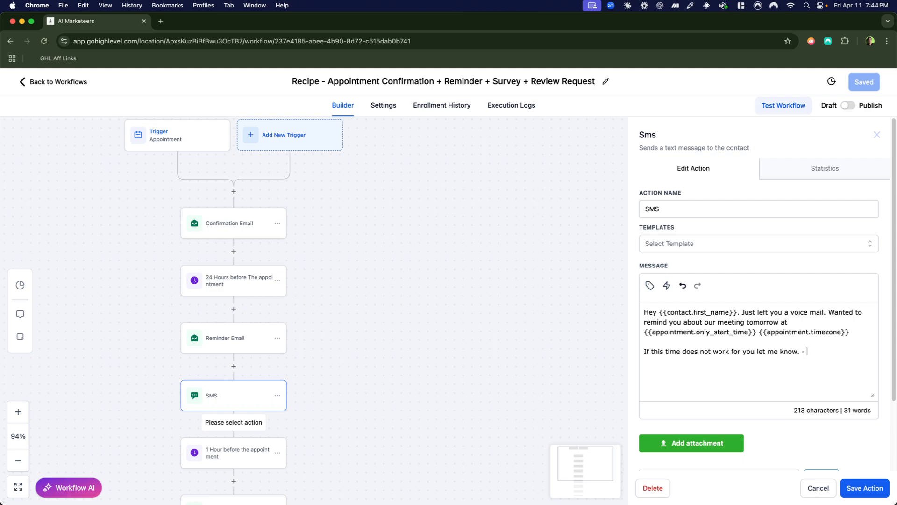
{"action": "left_click", "coordinate": [650, 285]}
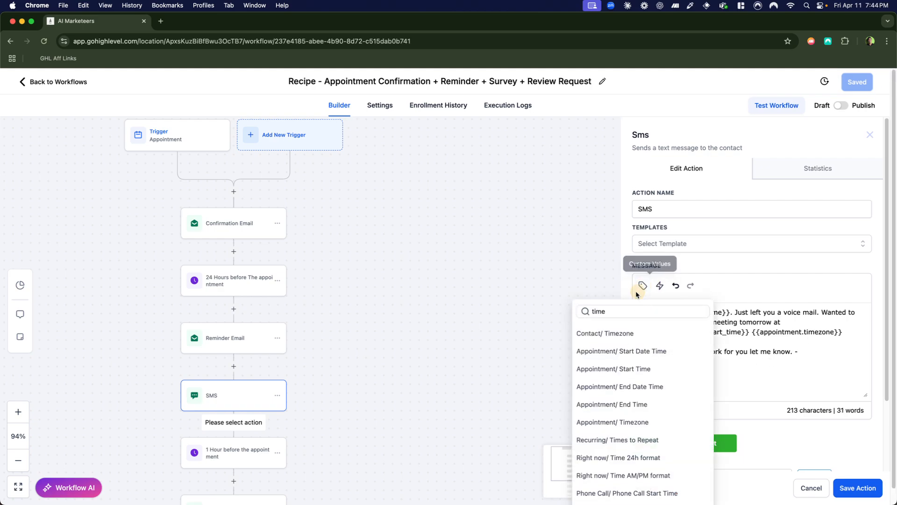
{"action": "left_click", "coordinate": [616, 310]}
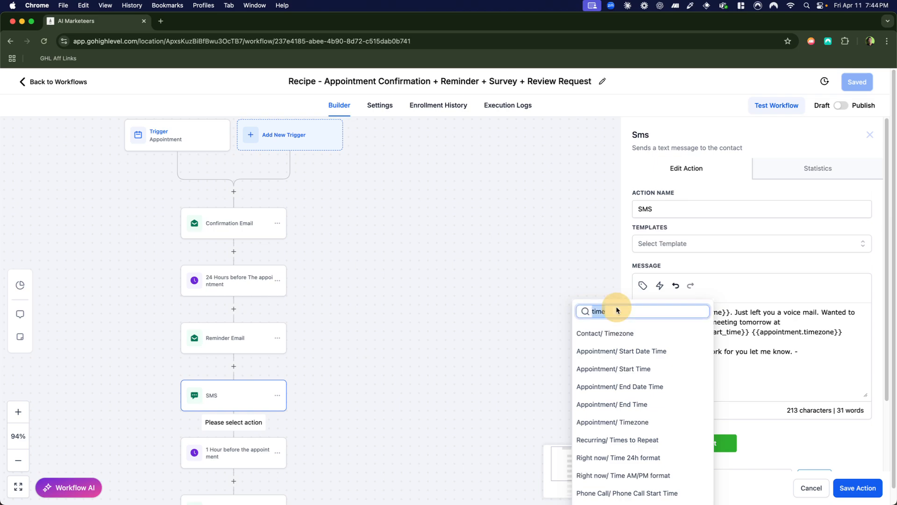
{"action": "key", "text": "BackSpace"}
{"action": "key", "text": "BackSpace"}
{"action": "key", "text": "BackSpace"}
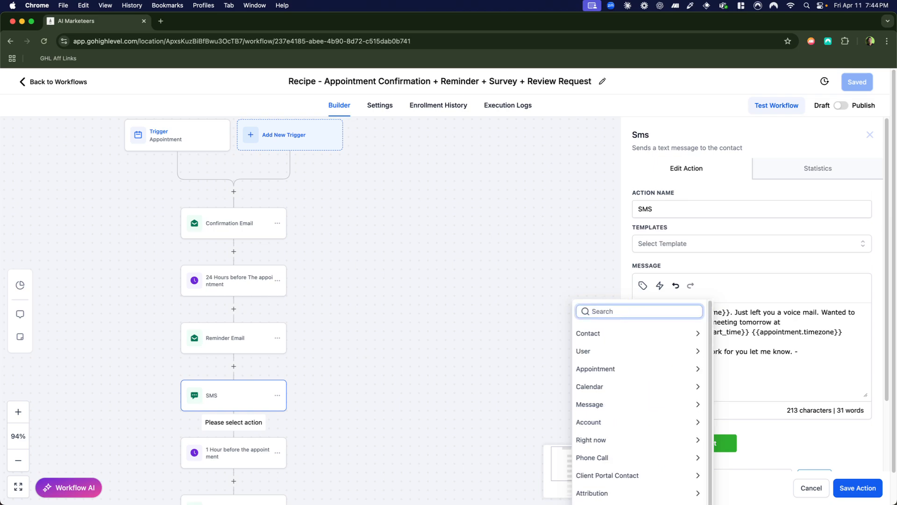
{"action": "left_click", "coordinate": [636, 349]}
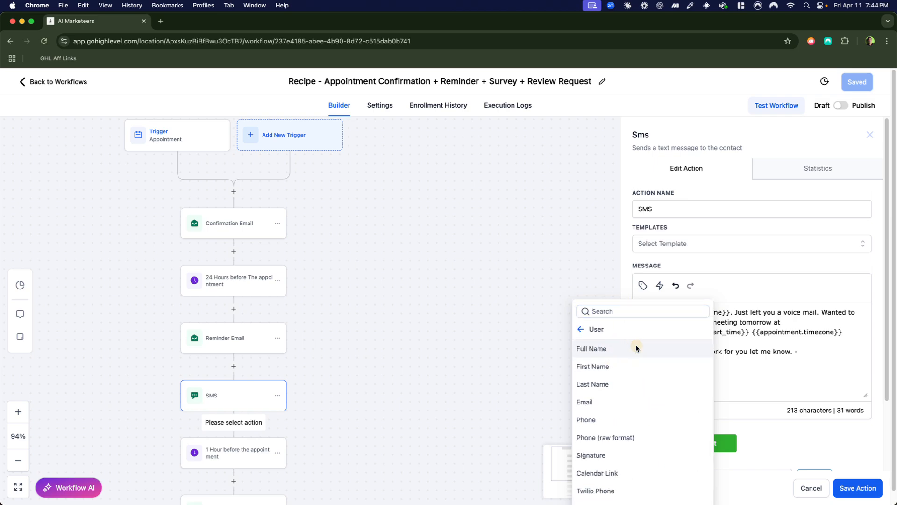
{"action": "left_click", "coordinate": [632, 369]}
{"action": "key", "text": "BackSpace"}
{"action": "key", "text": "BackSpace"}
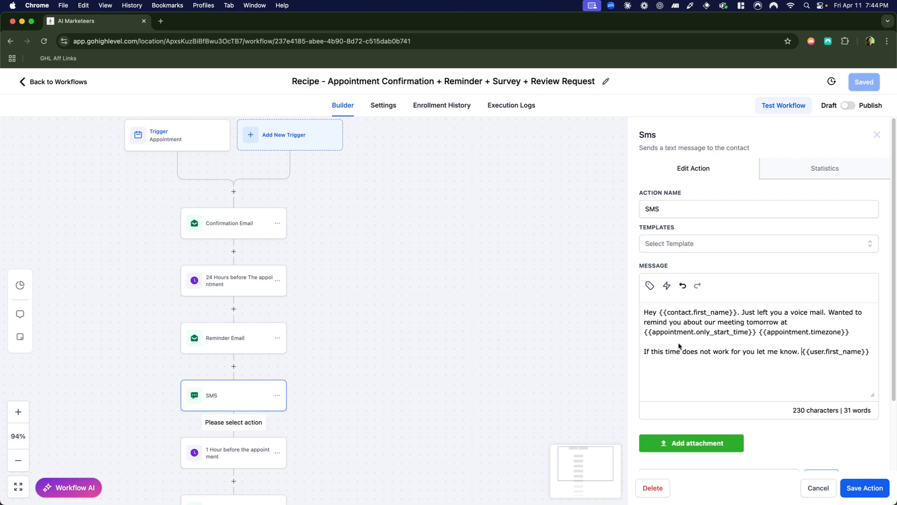
Cut the closing "If this time does not work" line, paste it back into the SMS message, and save the action.
{"action": "double_click", "coordinate": [730, 353]}
{"action": "triple_click", "coordinate": [728, 351]}
{"action": "key", "text": "super+c"}
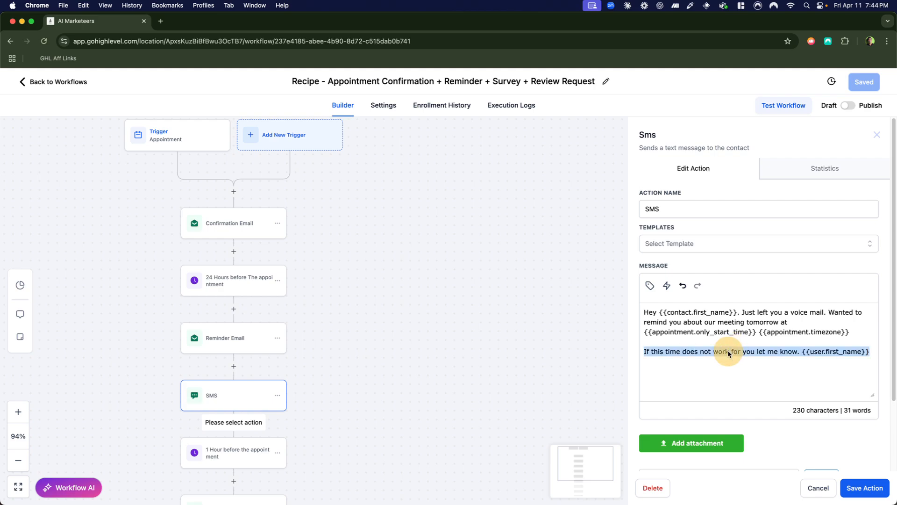
{"action": "key", "text": "BackSpace"}
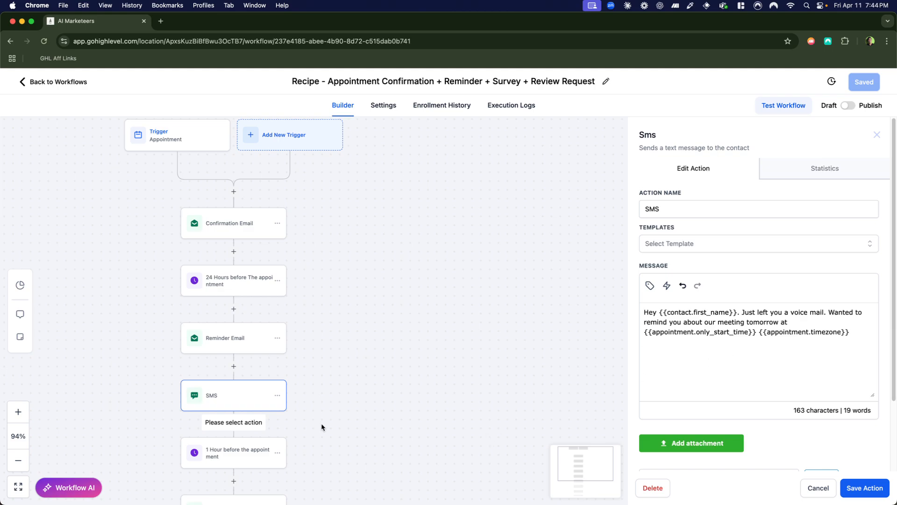
{"action": "left_click", "coordinate": [242, 421]}
{"action": "key", "text": "super+v"}
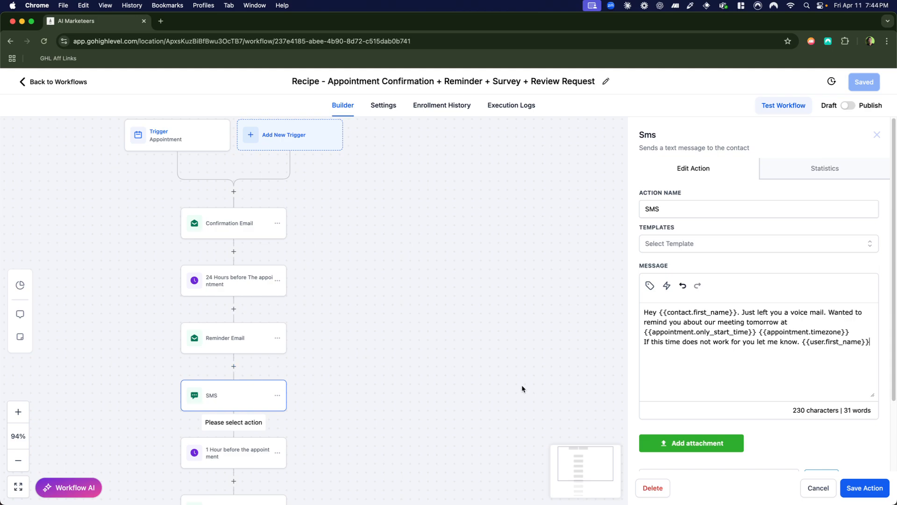
{"action": "left_click", "coordinate": [882, 495]}
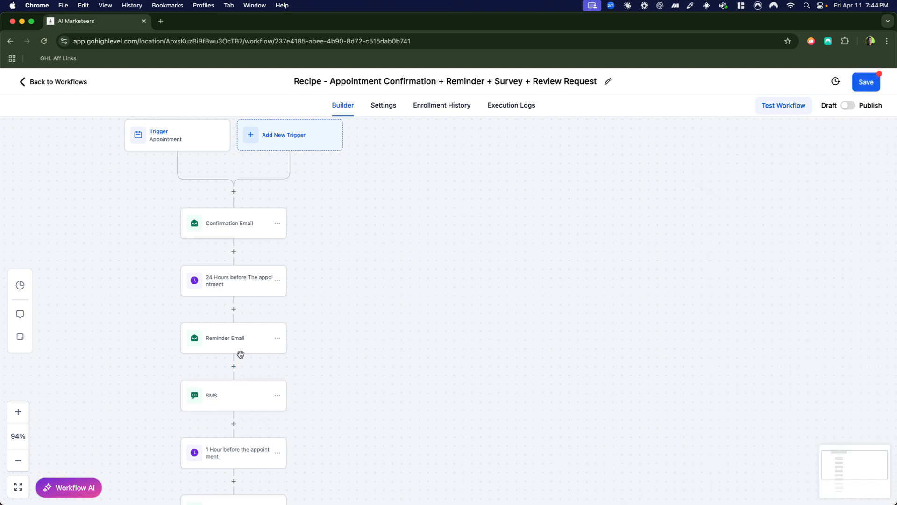
Try to add a Voicemail action between the Reminder Email and SMS actions without a recording file.
{"action": "left_click", "coordinate": [234, 366]}
{"action": "type", "text": "voice"}
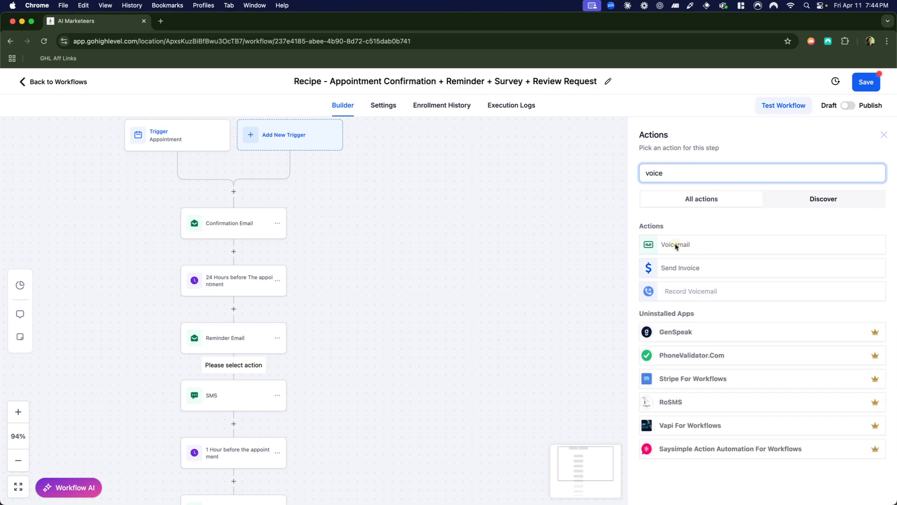
{"action": "left_click", "coordinate": [674, 244]}
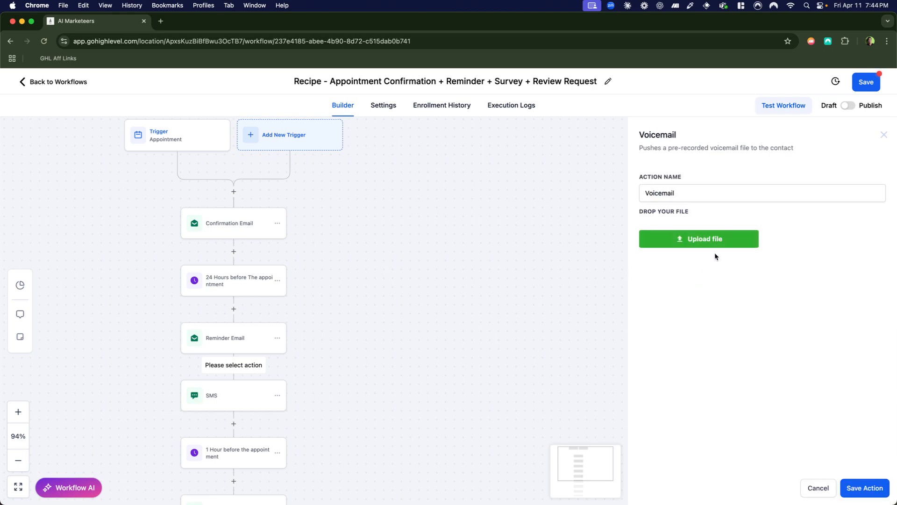
{"action": "left_click", "coordinate": [865, 488]}
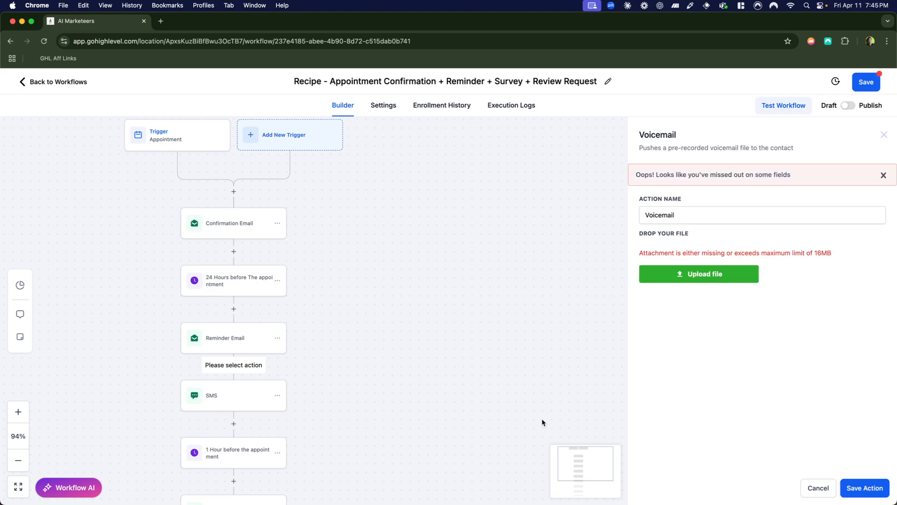
{"action": "left_click", "coordinate": [704, 276]}
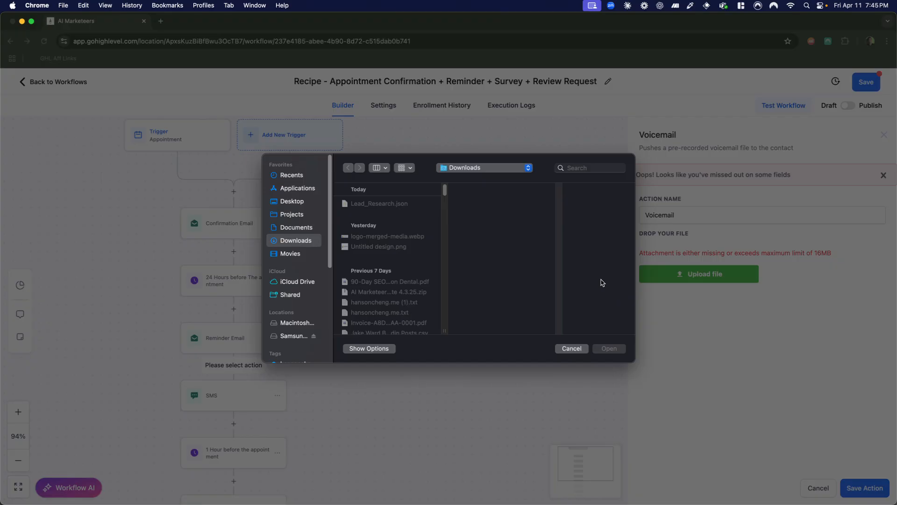
{"action": "left_click", "coordinate": [567, 349]}
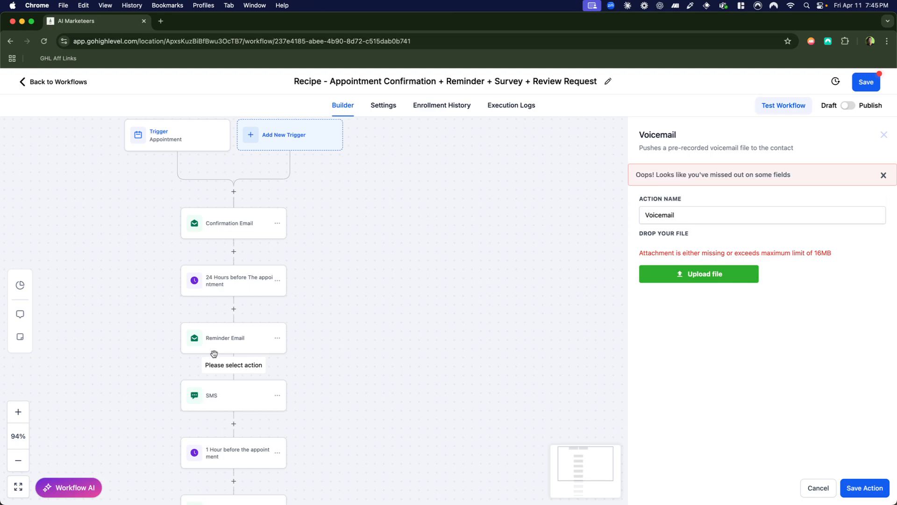
{"action": "left_click", "coordinate": [257, 397]}
Delete the "Wait 1hr after" action at the end of the workflow.
{"action": "scroll", "coordinate": [371, 386], "scroll_direction": "down", "scroll_amount": 3}
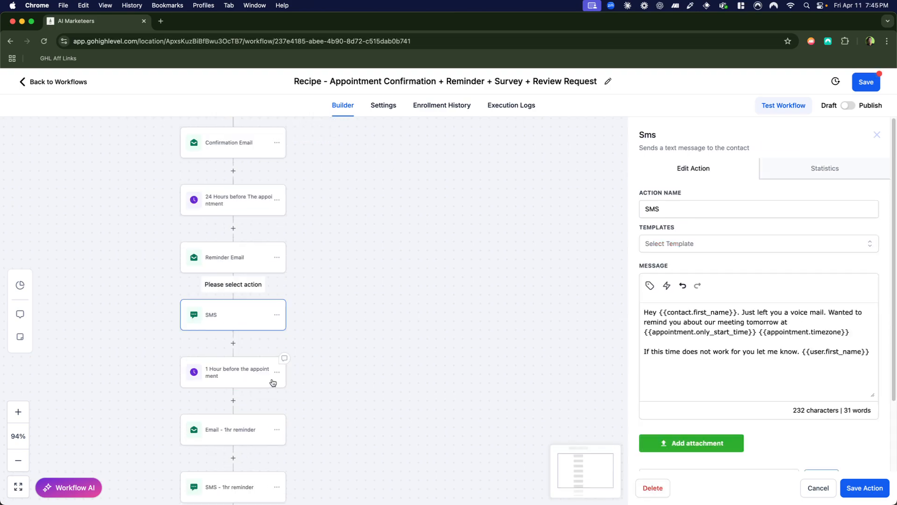
{"action": "scroll", "coordinate": [254, 378], "scroll_direction": "down", "scroll_amount": 2}
{"action": "scroll", "coordinate": [220, 387], "scroll_direction": "down", "scroll_amount": 4}
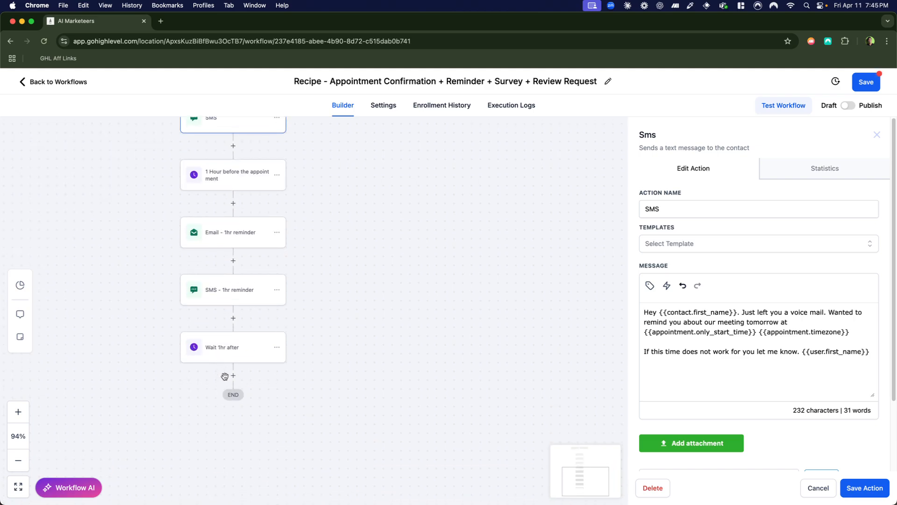
{"action": "left_click", "coordinate": [278, 348]}
{"action": "left_click", "coordinate": [315, 421]}
{"action": "left_click", "coordinate": [277, 346]}
{"action": "left_click", "coordinate": [307, 415]}
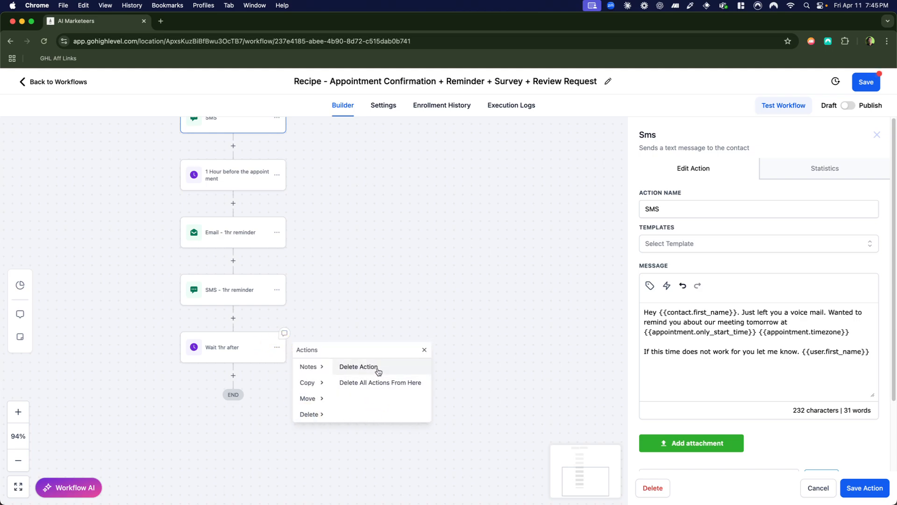
{"action": "left_click", "coordinate": [378, 371]}
{"action": "left_click", "coordinate": [544, 315]}
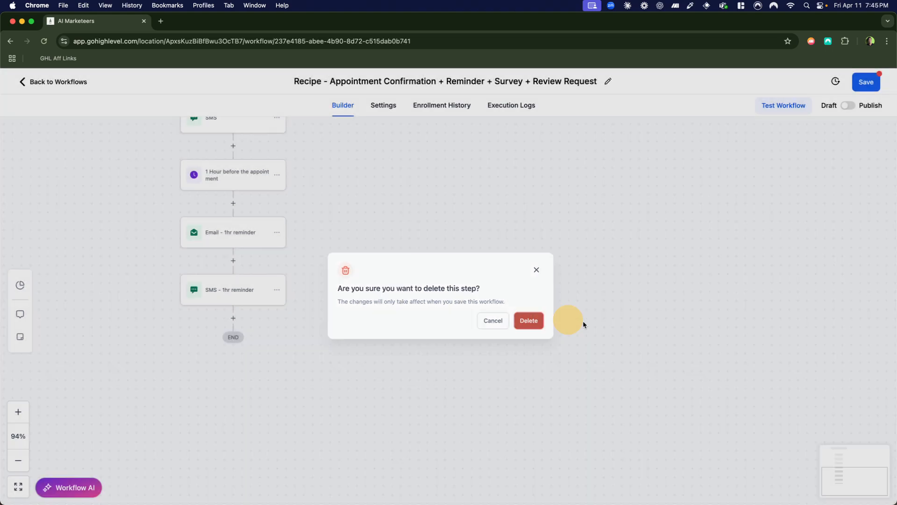
Save the workflow, switching it from Draft to Publish.
{"action": "left_click", "coordinate": [866, 82]}
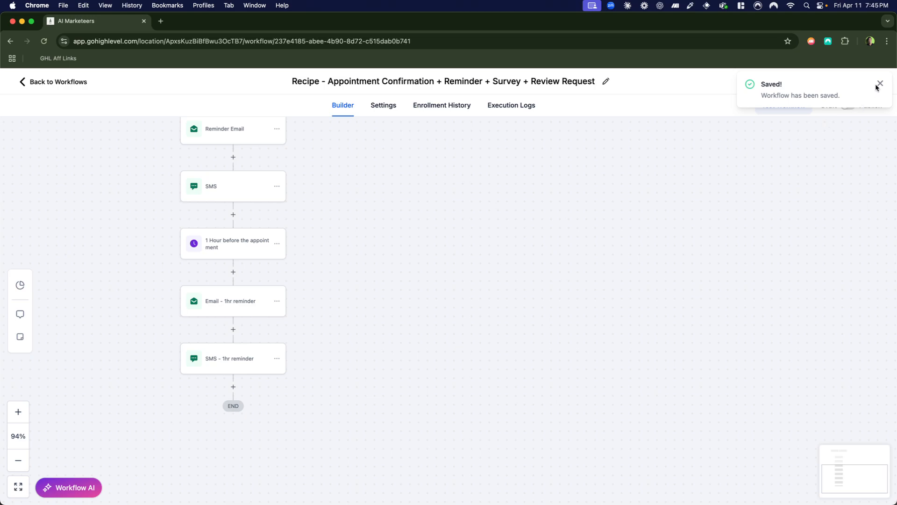
{"action": "left_click", "coordinate": [849, 108]}
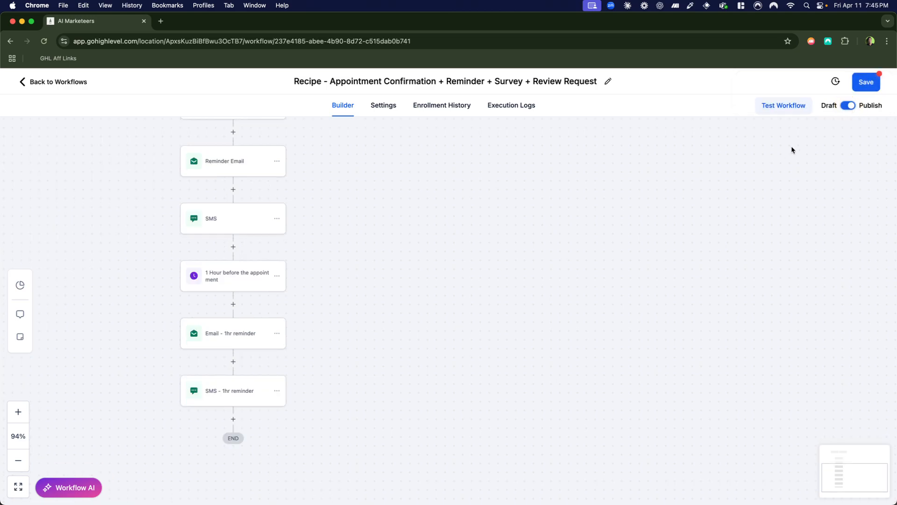
{"action": "left_click", "coordinate": [865, 82]}
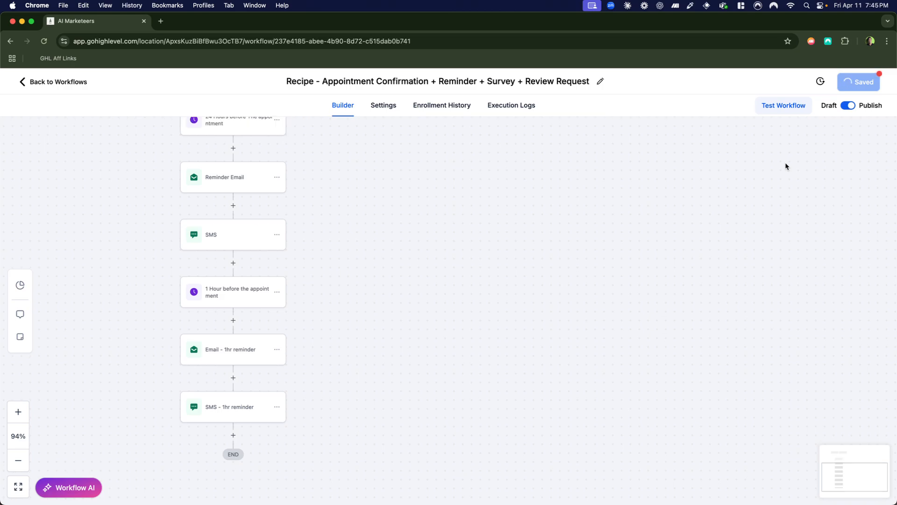
{"action": "left_click", "coordinate": [880, 83]}
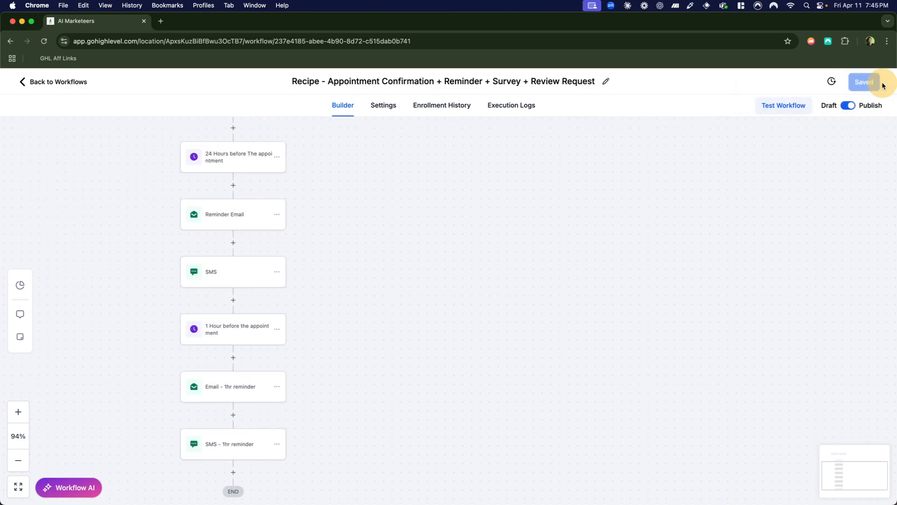
Leave the workflow builder and open a blank form for a new contact in Contacts.
{"action": "scroll", "coordinate": [403, 185], "scroll_direction": "up", "scroll_amount": 10}
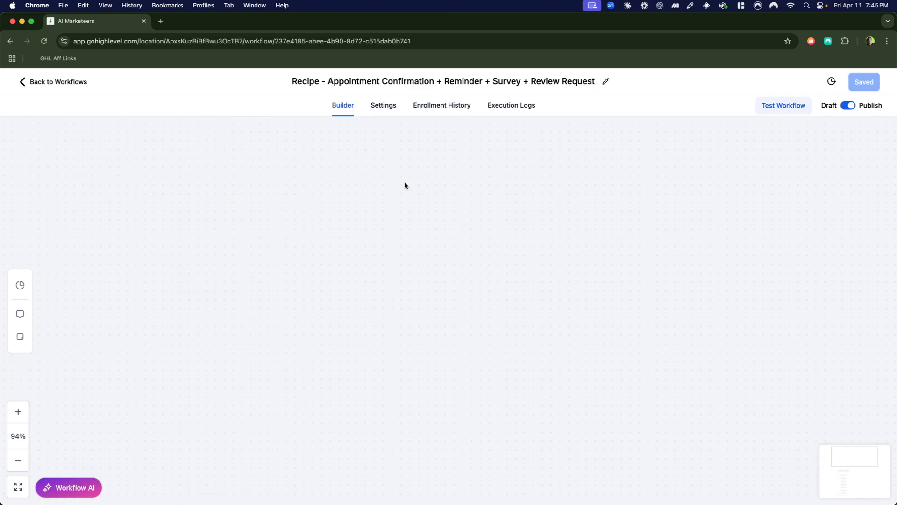
{"action": "scroll", "coordinate": [405, 183], "scroll_direction": "down", "scroll_amount": 5}
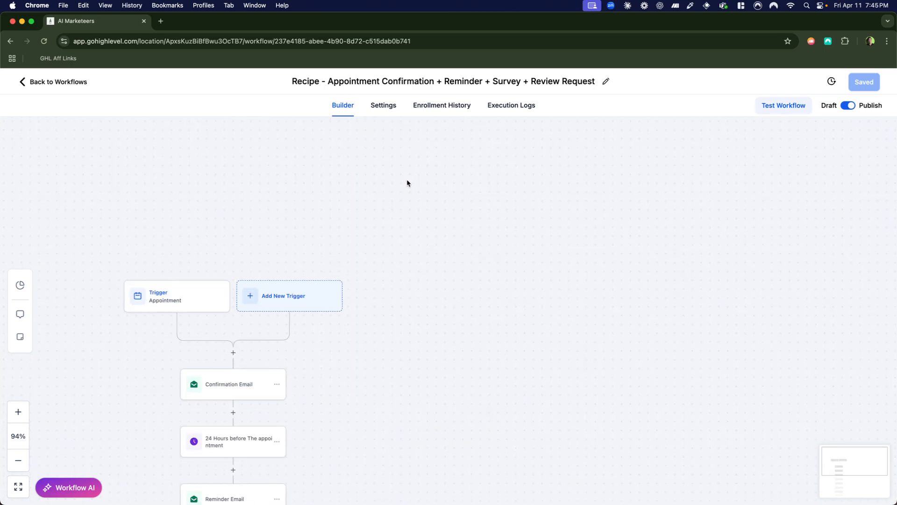
{"action": "left_click", "coordinate": [22, 83]}
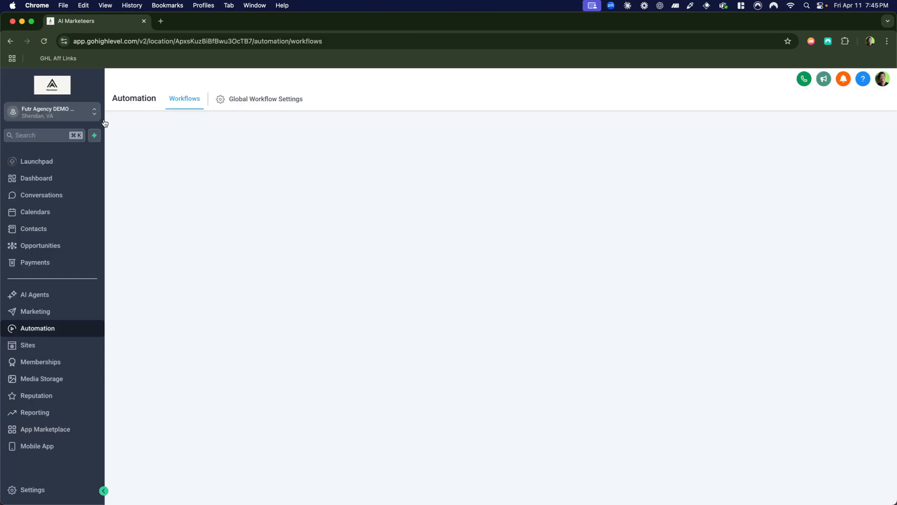
{"action": "left_click", "coordinate": [47, 228]}
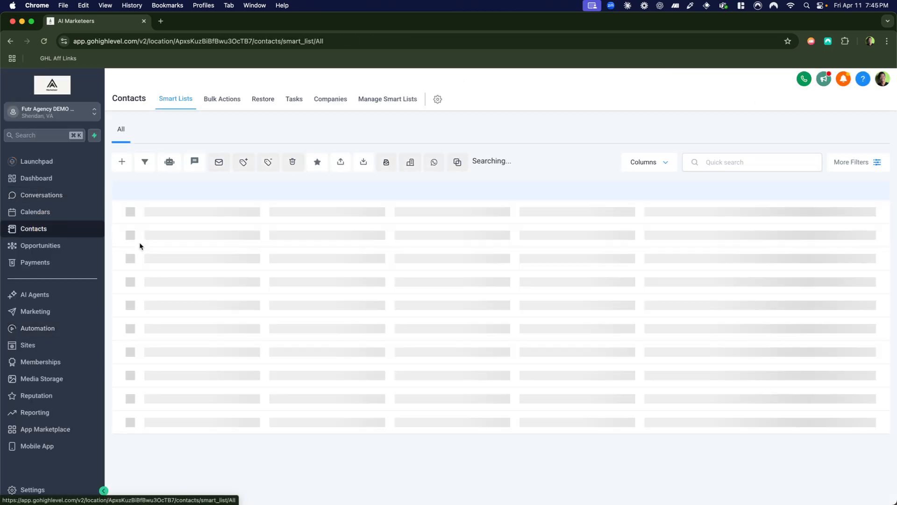
{"action": "left_click", "coordinate": [121, 162]}
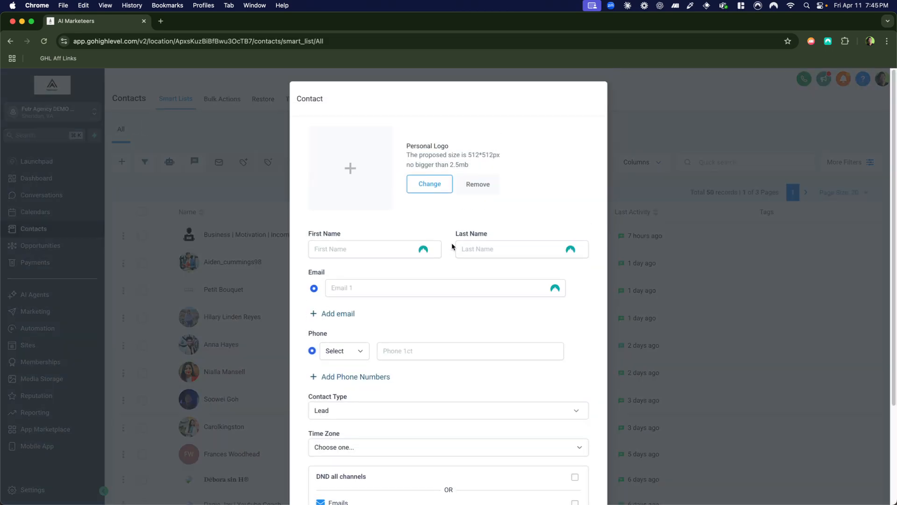
Enter the test contact's first name, last name and e-mail address.
{"action": "left_click", "coordinate": [381, 251]}
{"action": "type", "text": "Hanson"}
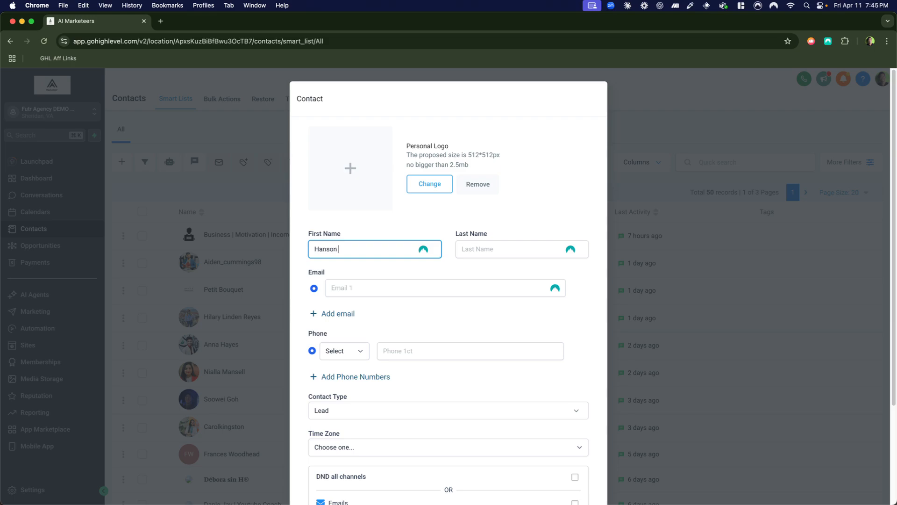
{"action": "key", "text": "Tab"}
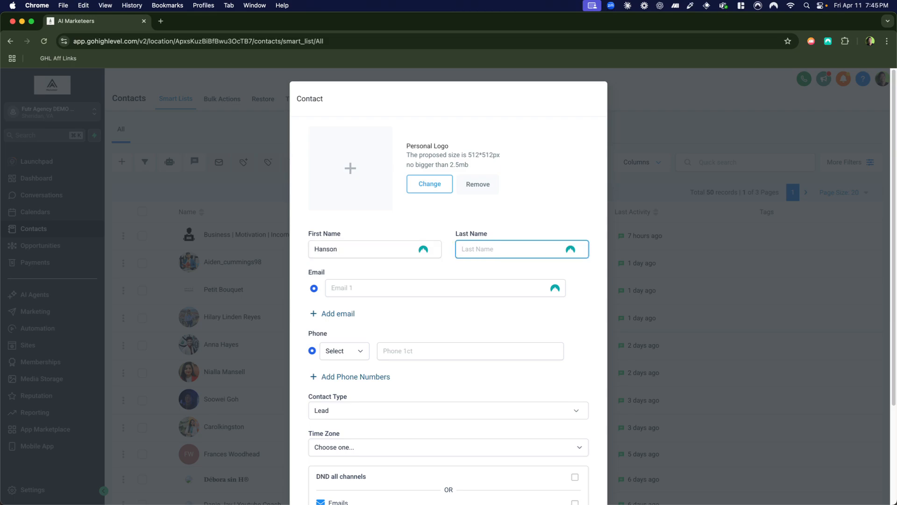
{"action": "type", "text": "Test"}
{"action": "left_click", "coordinate": [423, 286]}
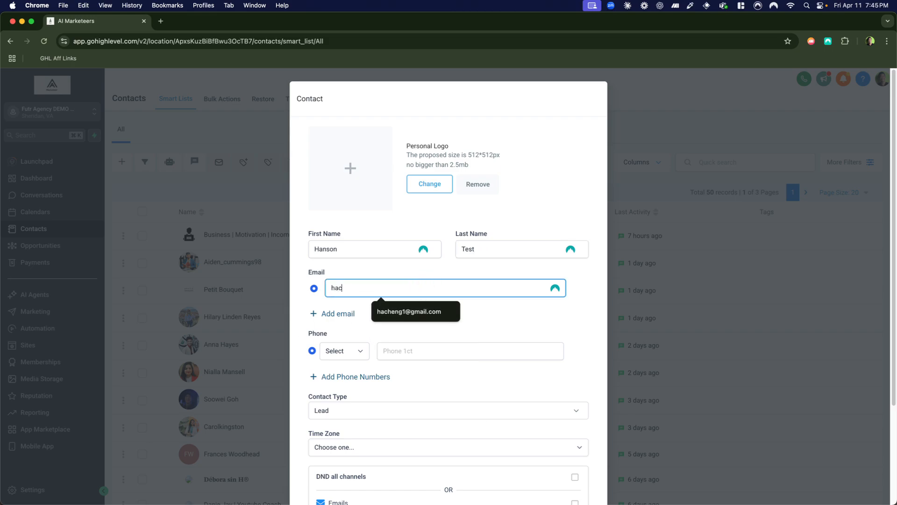
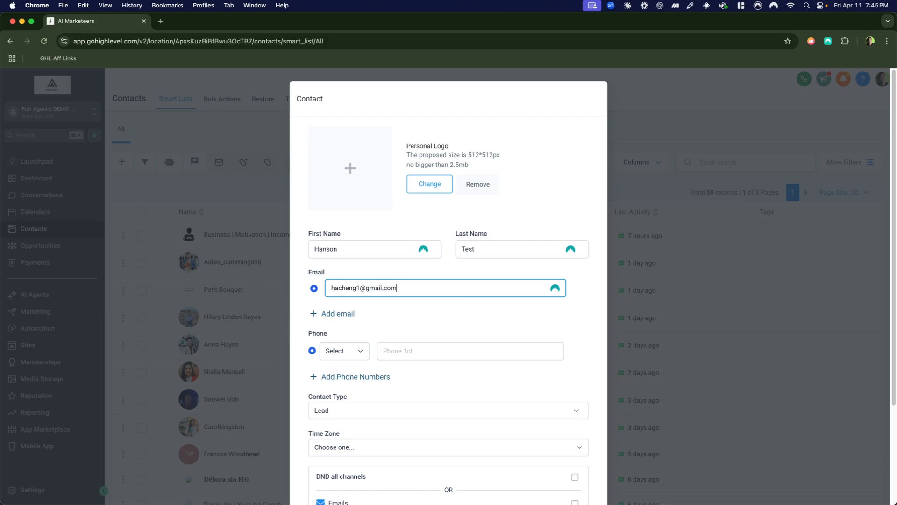
Add the contact's phone number as Mobile, save the contact, and dismiss the offer to store personal info.
{"action": "left_click", "coordinate": [353, 351]}
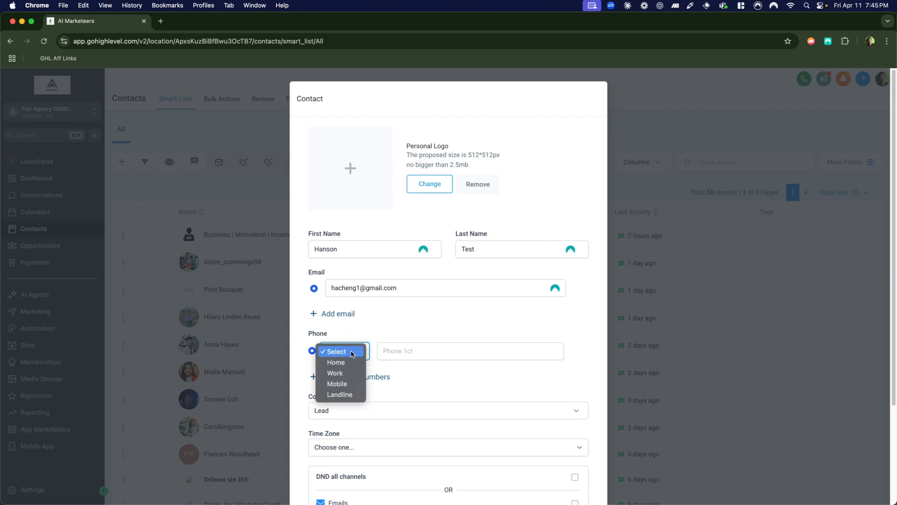
{"action": "left_click", "coordinate": [339, 383]}
{"action": "left_click", "coordinate": [422, 350]}
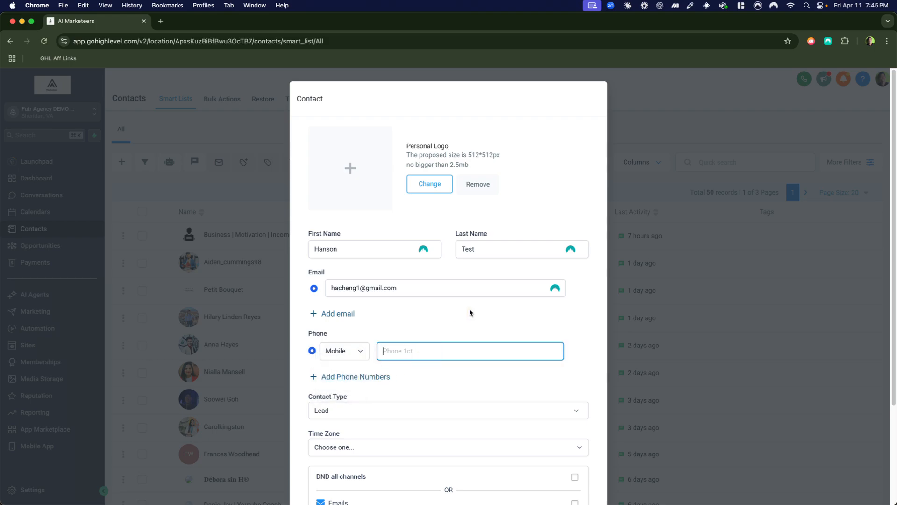
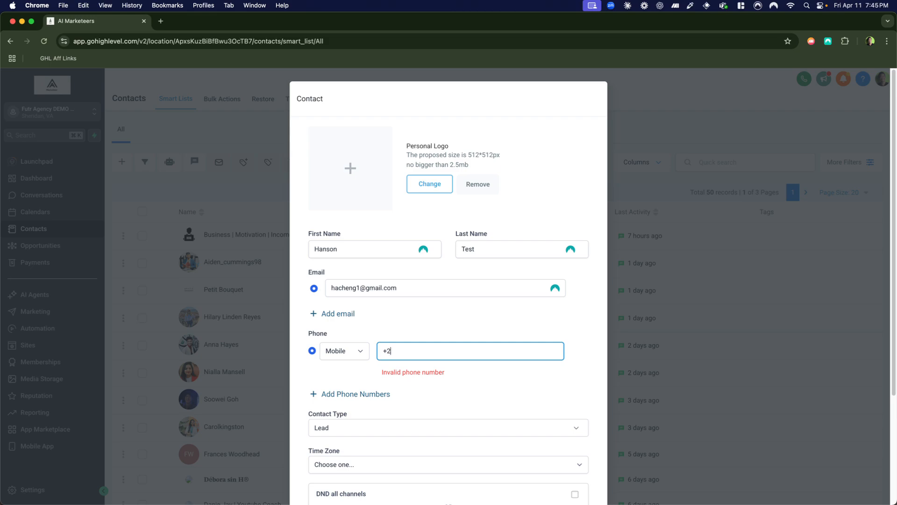
{"action": "scroll", "coordinate": [484, 313], "scroll_direction": "down", "scroll_amount": 3}
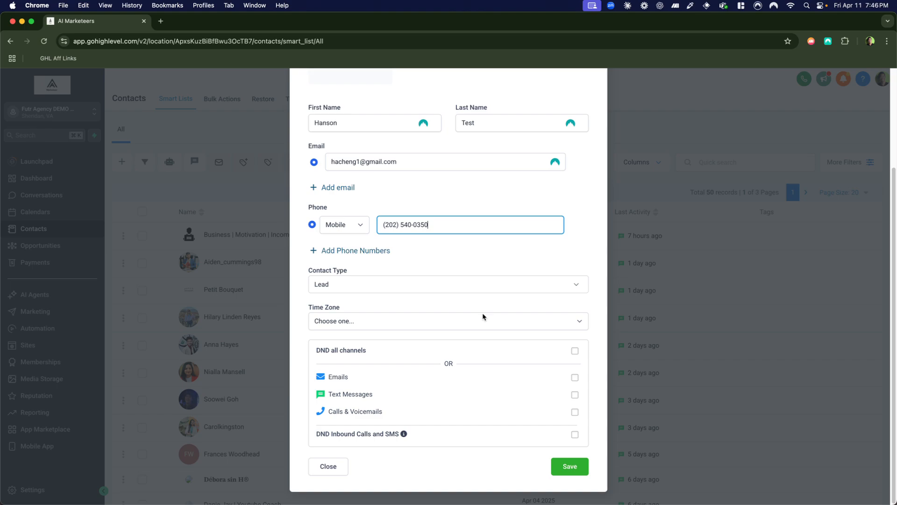
{"action": "left_click", "coordinate": [572, 465]}
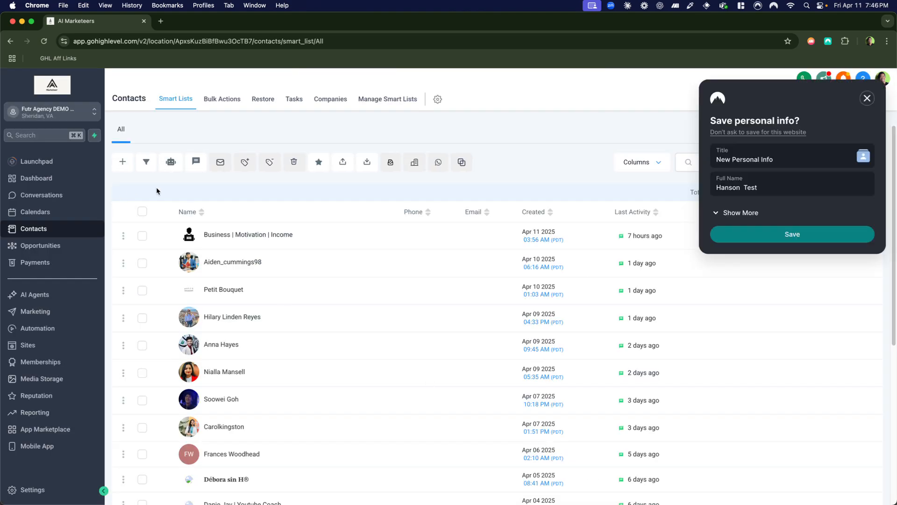
{"action": "left_click", "coordinate": [867, 98]}
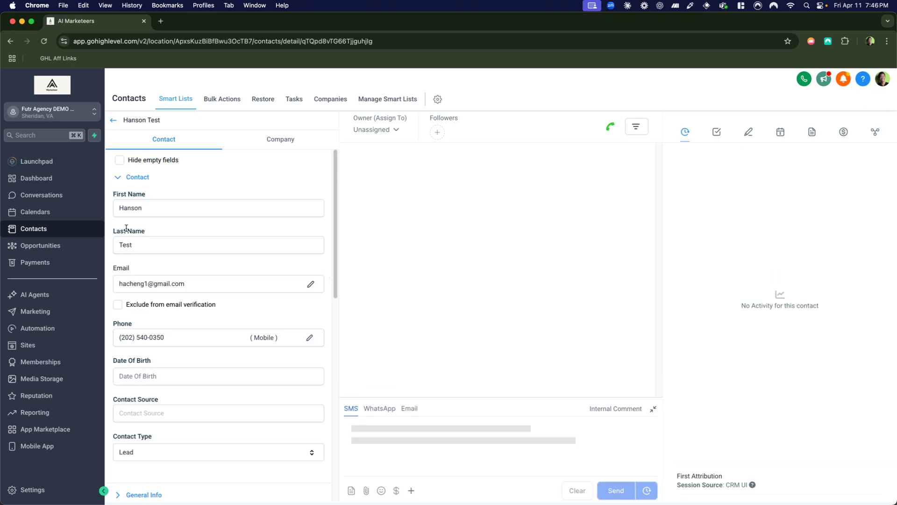
Reopen the recipe workflow, rename it "Appointment Confirmation + Reminder", and save it.
{"action": "left_click", "coordinate": [42, 328]}
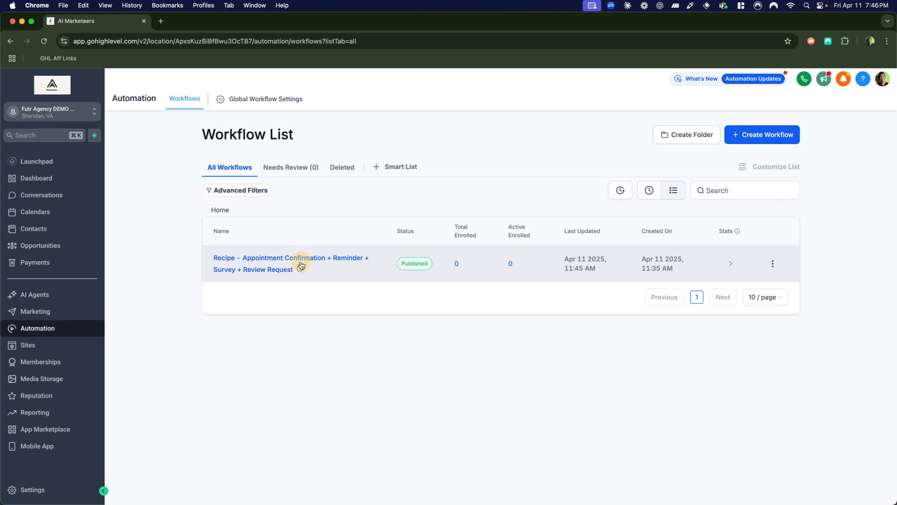
{"action": "left_click", "coordinate": [300, 262]}
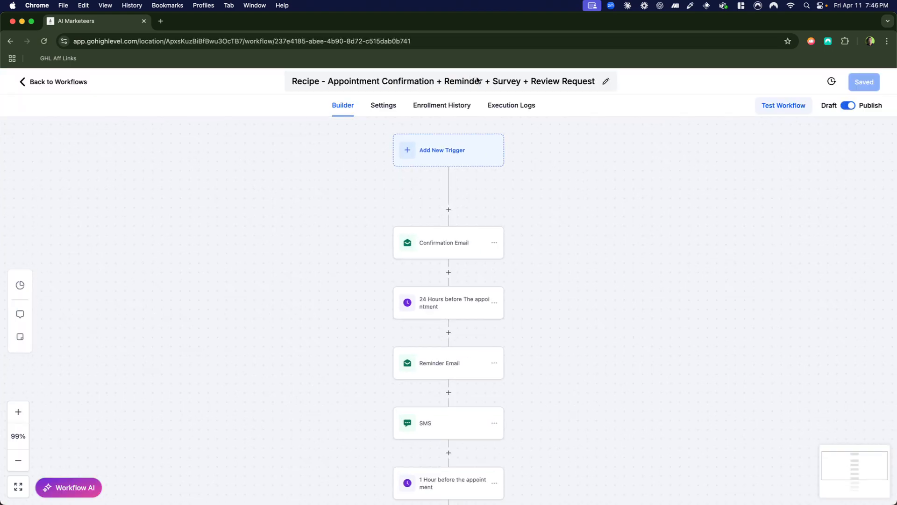
{"action": "left_click", "coordinate": [484, 82]}
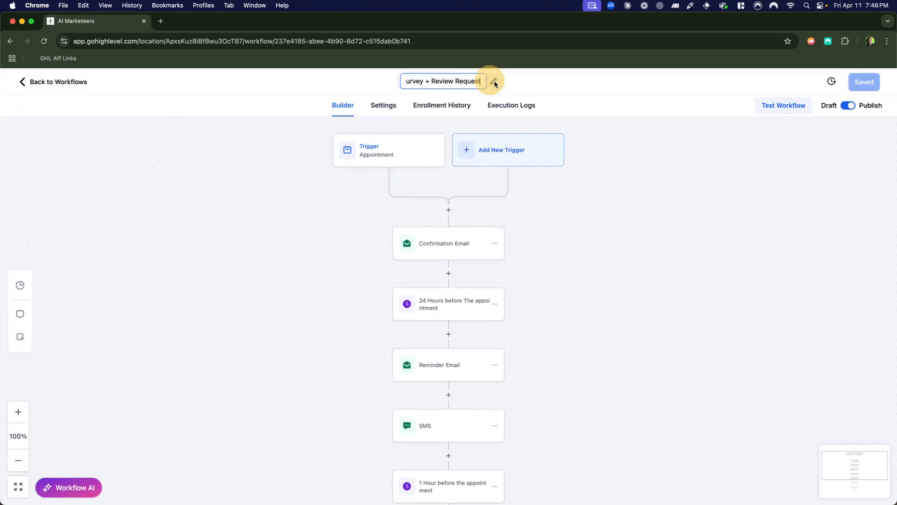
{"action": "scroll", "coordinate": [467, 86], "scroll_direction": "left", "scroll_amount": 4}
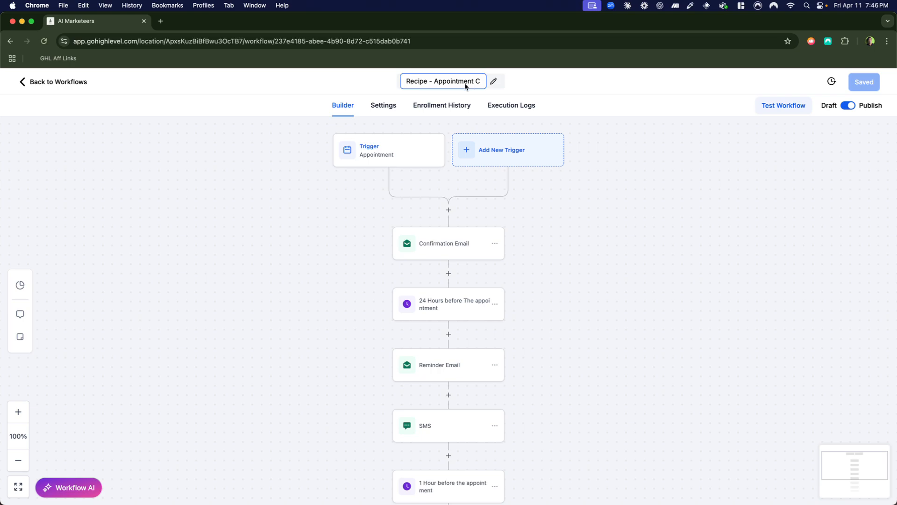
{"action": "scroll", "coordinate": [460, 85], "scroll_direction": "right", "scroll_amount": 3}
{"action": "scroll", "coordinate": [424, 84], "scroll_direction": "left", "scroll_amount": 3}
{"action": "key", "text": "BackSpace"}
{"action": "key", "text": "BackSpace"}
{"action": "key", "text": "BackSpace"}
{"action": "key", "text": "BackSpace"}
{"action": "key", "text": "BackSpace"}
{"action": "key", "text": "BackSpace"}
{"action": "key", "text": "BackSpace"}
{"action": "key", "text": "BackSpace"}
{"action": "key", "text": "BackSpace"}
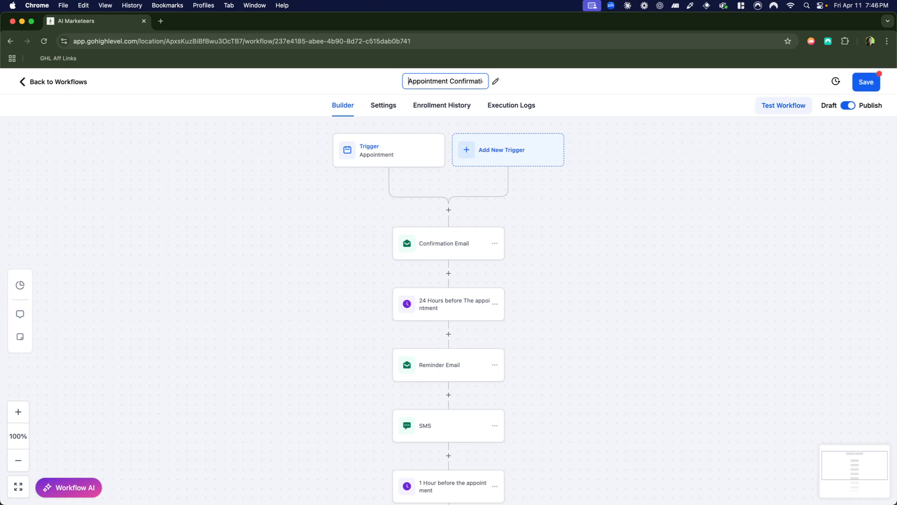
{"action": "key", "text": "super+Right"}
{"action": "key", "text": "BackSpace"}
{"action": "key", "text": "BackSpace"}
{"action": "key", "text": "BackSpace"}
{"action": "key", "text": "BackSpace"}
{"action": "key", "text": "BackSpace"}
{"action": "key", "text": "BackSpace"}
{"action": "key", "text": "BackSpace"}
{"action": "key", "text": "BackSpace"}
{"action": "key", "text": "BackSpace"}
{"action": "key", "text": "BackSpace"}
{"action": "key", "text": "BackSpace"}
{"action": "key", "text": "BackSpace"}
{"action": "key", "text": "BackSpace"}
{"action": "key", "text": "BackSpace"}
{"action": "key", "text": "BackSpace"}
{"action": "key", "text": "BackSpace"}
{"action": "key", "text": "BackSpace"}
{"action": "key", "text": "BackSpace"}
{"action": "key", "text": "BackSpace"}
{"action": "key", "text": "BackSpace"}
{"action": "key", "text": "BackSpace"}
{"action": "key", "text": "BackSpace"}
{"action": "key", "text": "BackSpace"}
{"action": "key", "text": "BackSpace"}
{"action": "key", "text": "BackSpace"}
{"action": "key", "text": "BackSpace"}
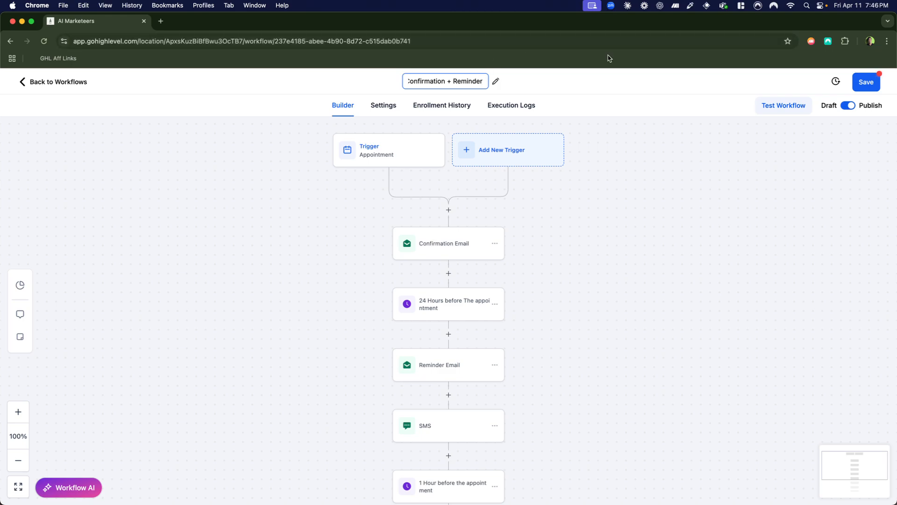
{"action": "left_click", "coordinate": [789, 84]}
{"action": "left_click", "coordinate": [860, 79]}
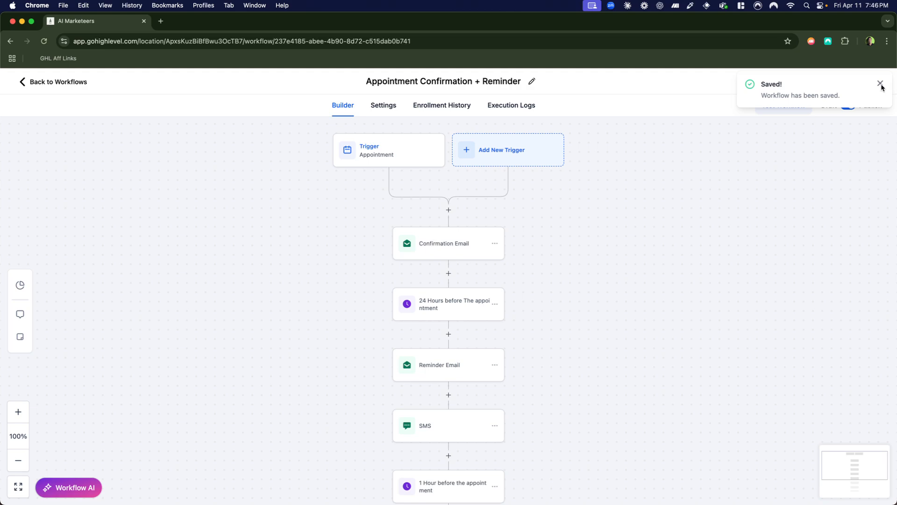
{"action": "left_click", "coordinate": [880, 83]}
Run a test of the workflow for the newly created test contact.
{"action": "left_click", "coordinate": [781, 105]}
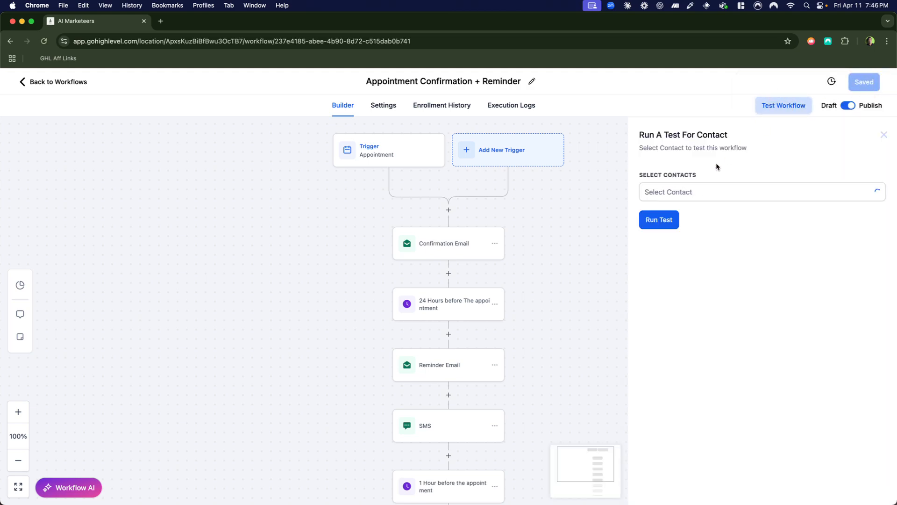
{"action": "left_click", "coordinate": [675, 193]}
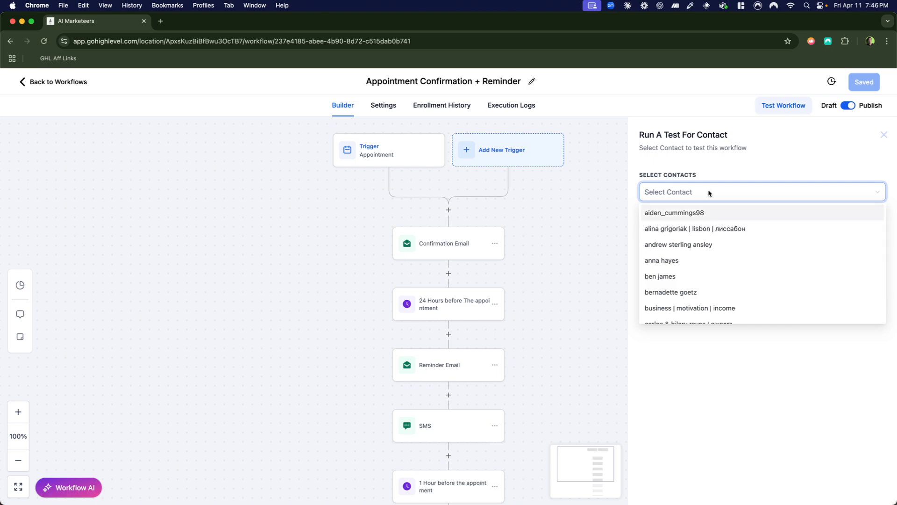
{"action": "type", "text": "hanson"}
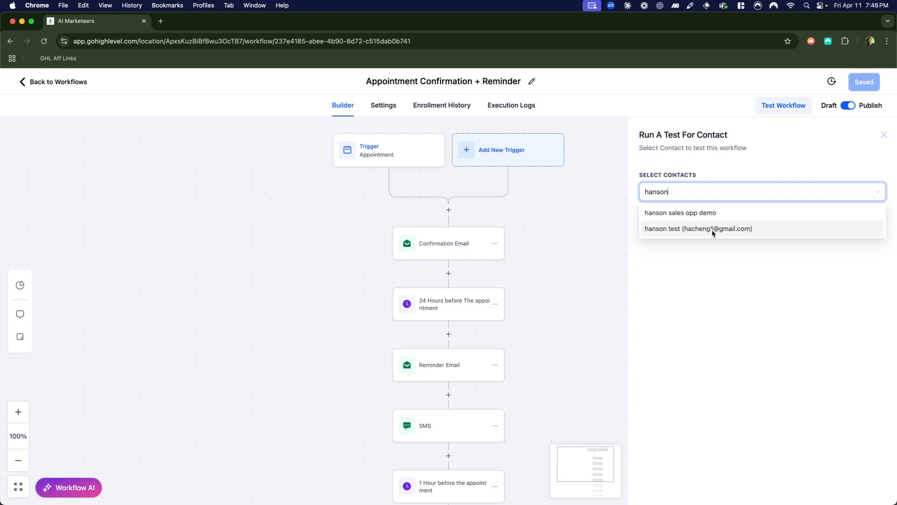
{"action": "left_click", "coordinate": [712, 232]}
{"action": "left_click", "coordinate": [652, 225]}
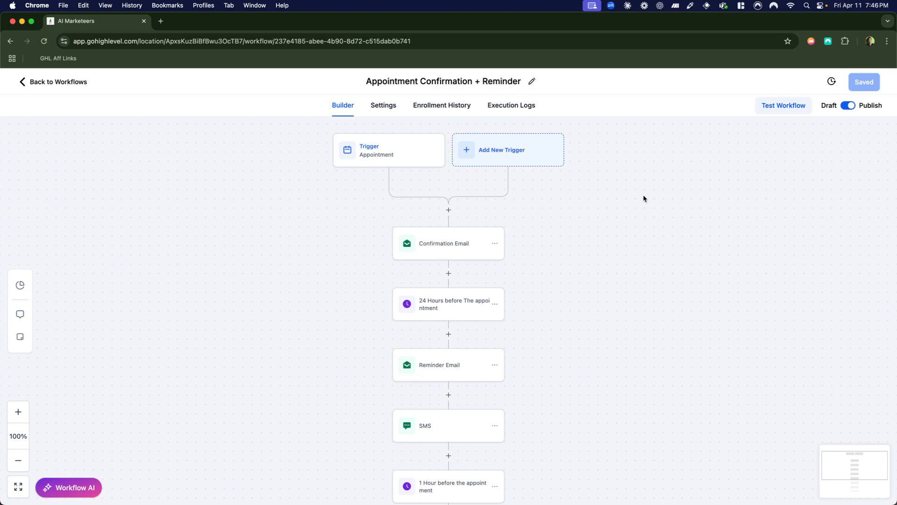
Check the test run's event details in the execution logs and review the workflow's enrollment history.
{"action": "left_click", "coordinate": [507, 105]}
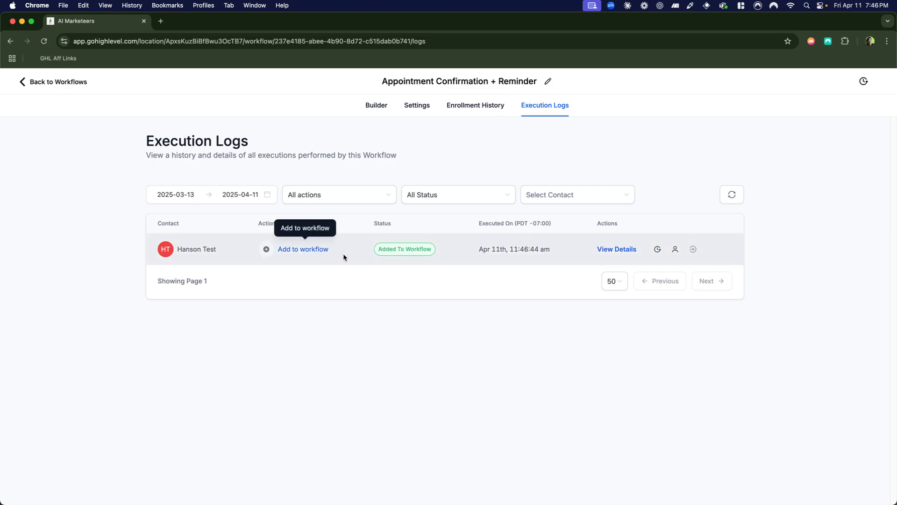
{"action": "left_click", "coordinate": [615, 251]}
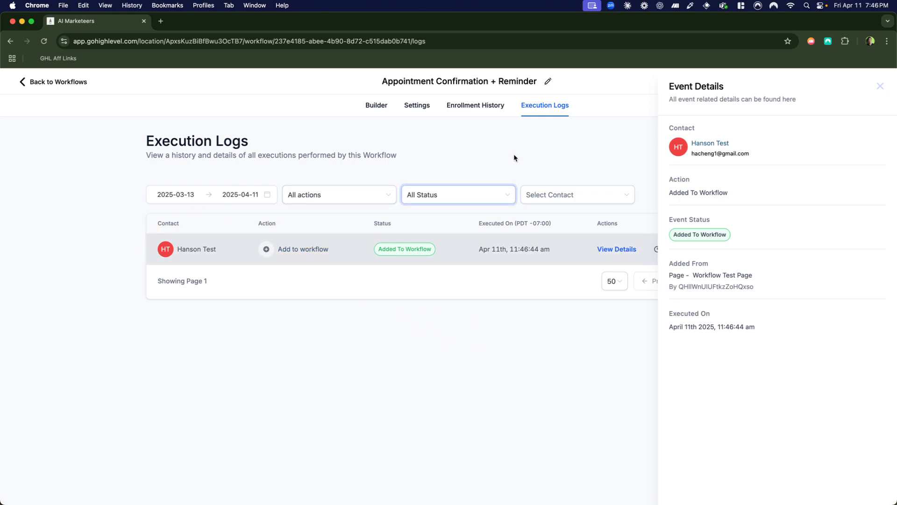
{"action": "left_click", "coordinate": [489, 106]}
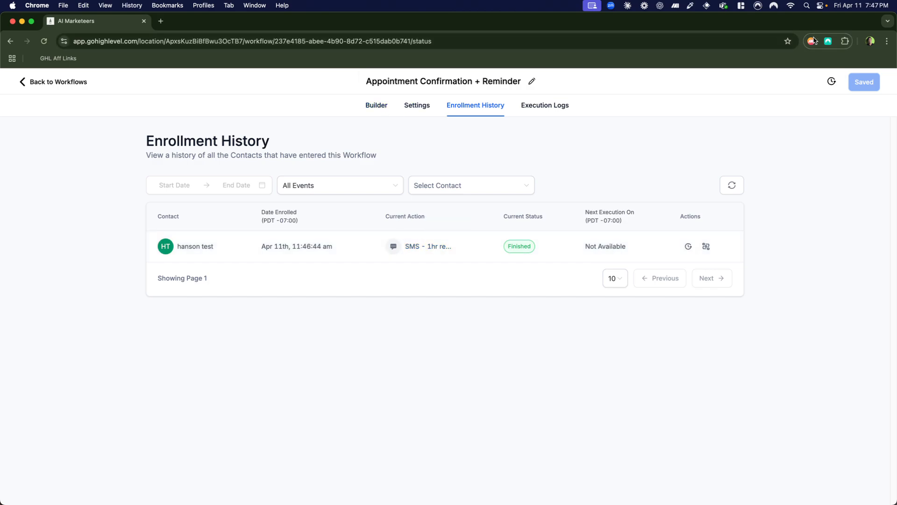
Switch to the Chrome profile with the test contact's Gmail inbox and read the received appointment confirmation email.
{"action": "left_click", "coordinate": [870, 41]}
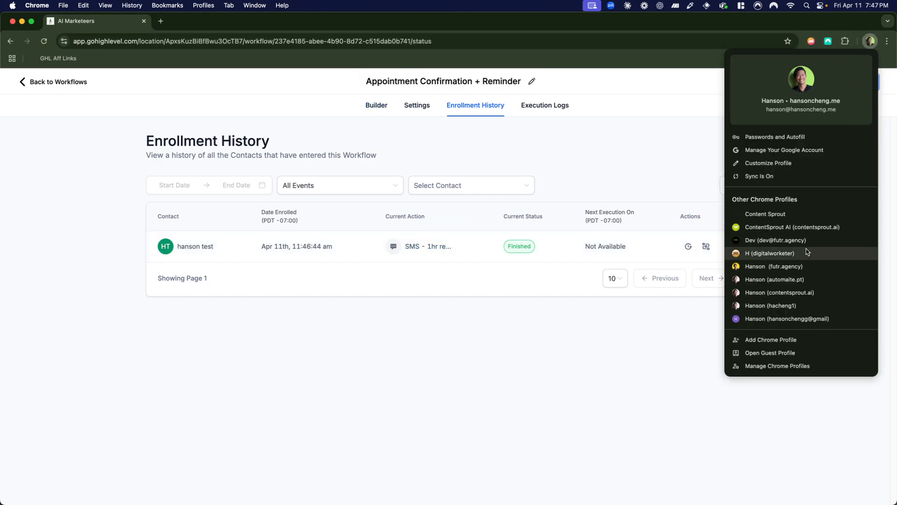
{"action": "left_click", "coordinate": [784, 303]}
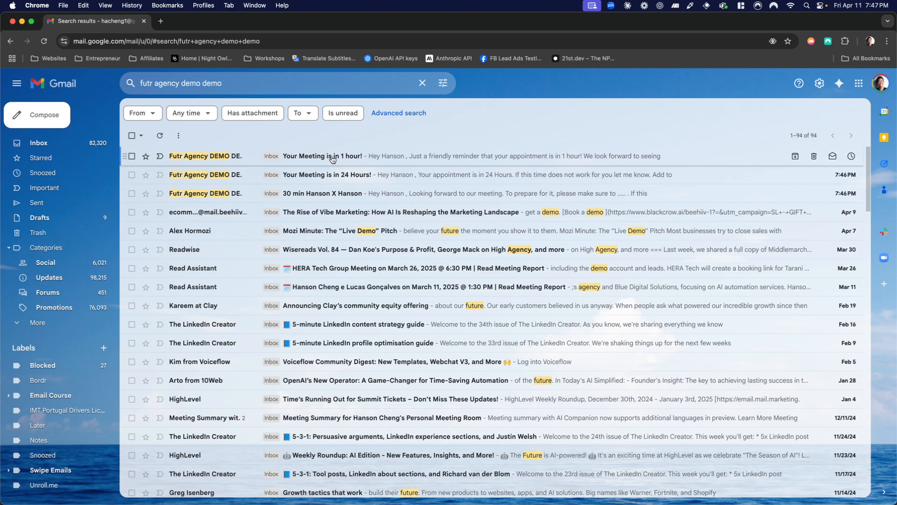
{"action": "left_click", "coordinate": [378, 193]}
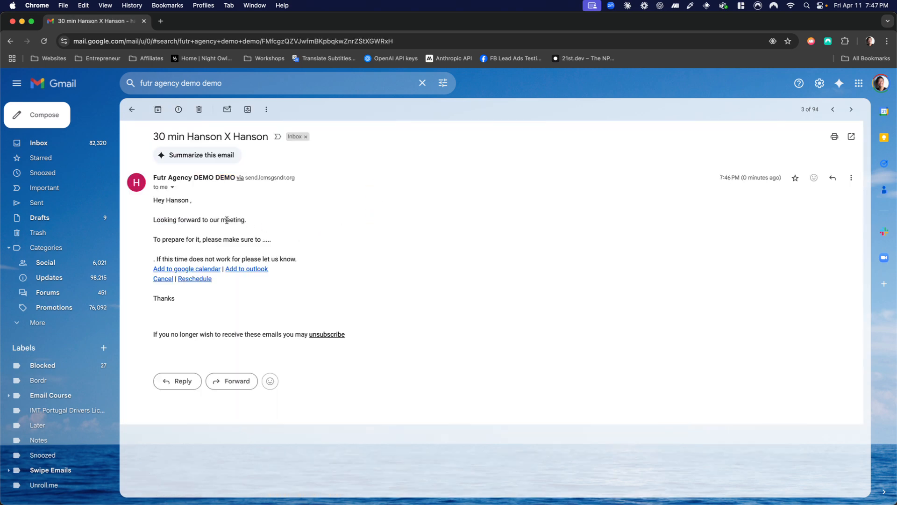
{"action": "triple_click", "coordinate": [207, 237]}
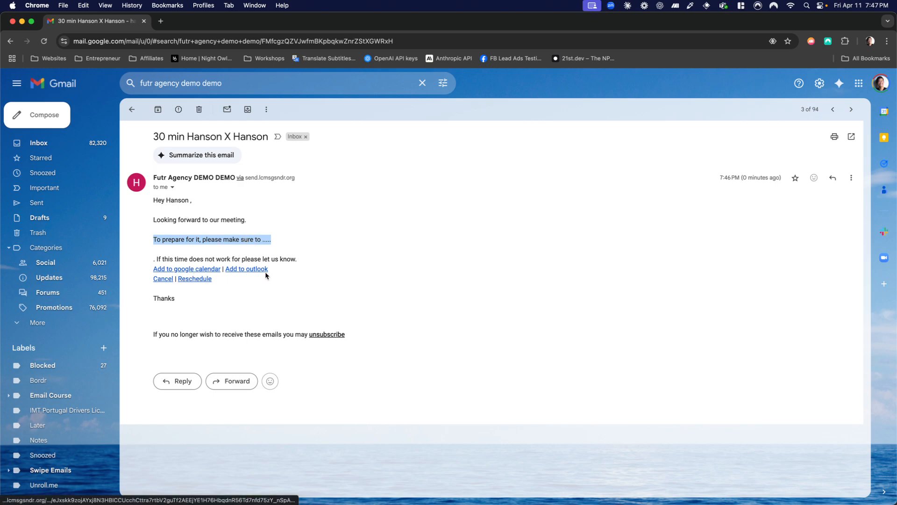
Try the Reschedule and Cancel links in the confirmation email, closing each page they open.
{"action": "left_click", "coordinate": [193, 279]}
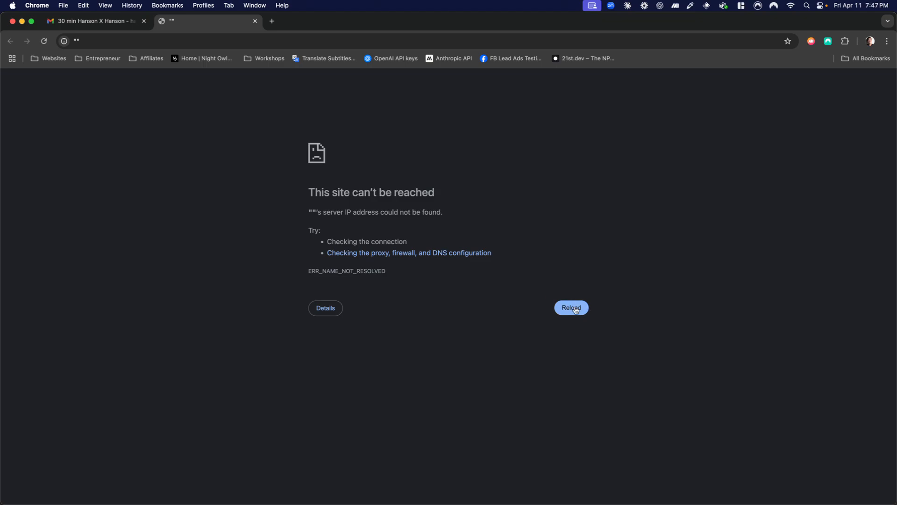
{"action": "left_click", "coordinate": [255, 21]}
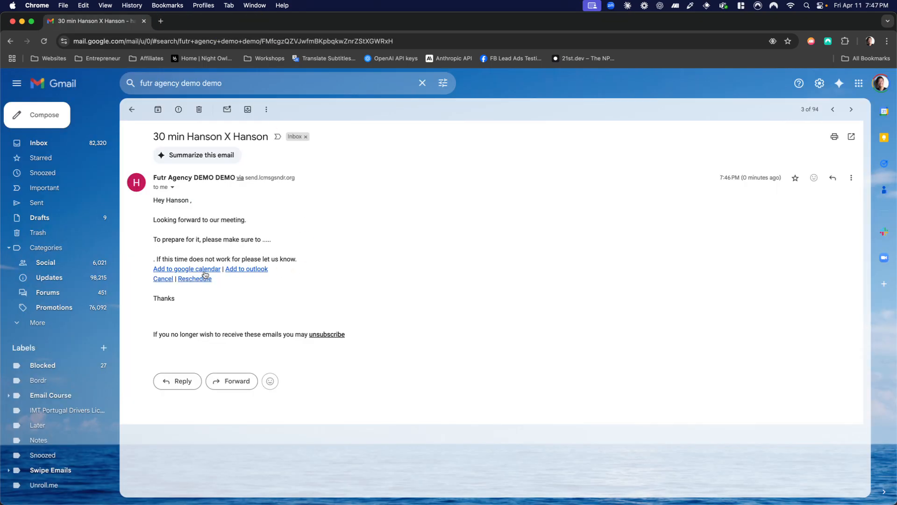
{"action": "left_click", "coordinate": [168, 279]}
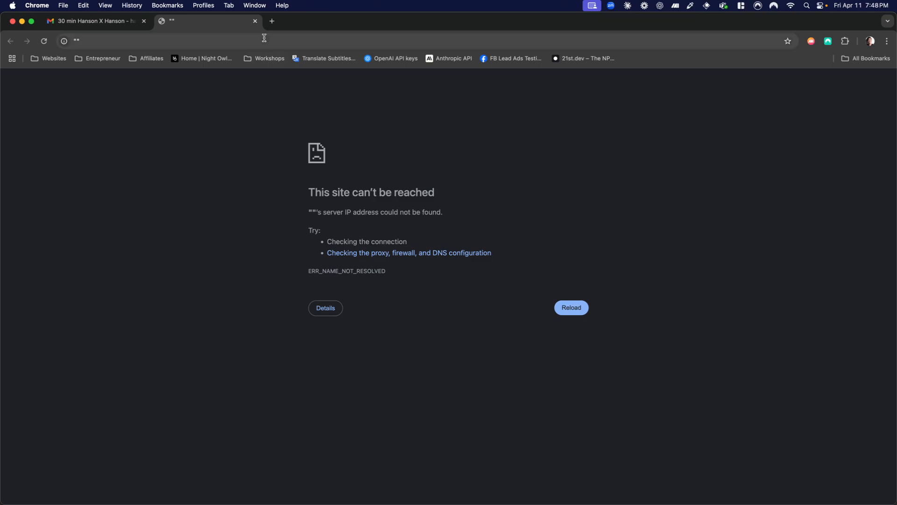
{"action": "left_click", "coordinate": [255, 21]}
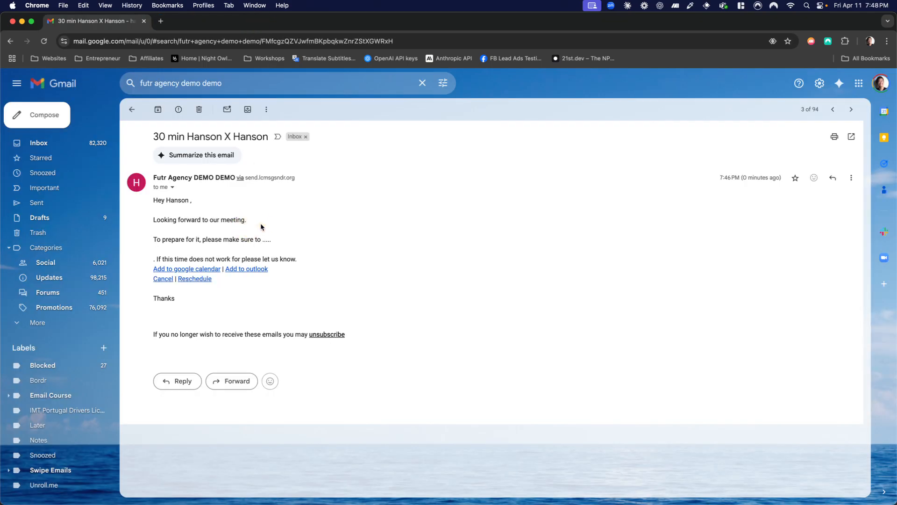
Switch back to GoHighLevel and return from the enrollment history to the workflow list.
{"action": "left_click_drag", "start_coordinate": [326, 26], "coordinate": [0, 327]}
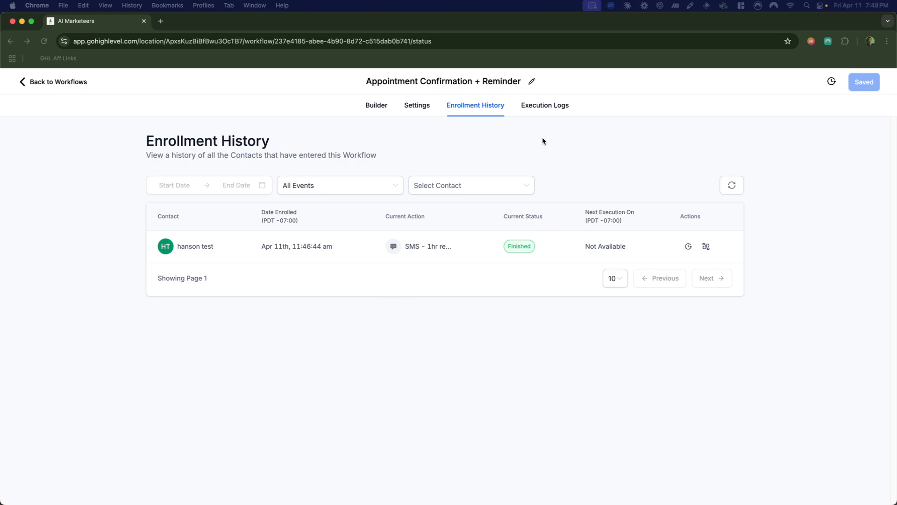
{"action": "left_click", "coordinate": [62, 79]}
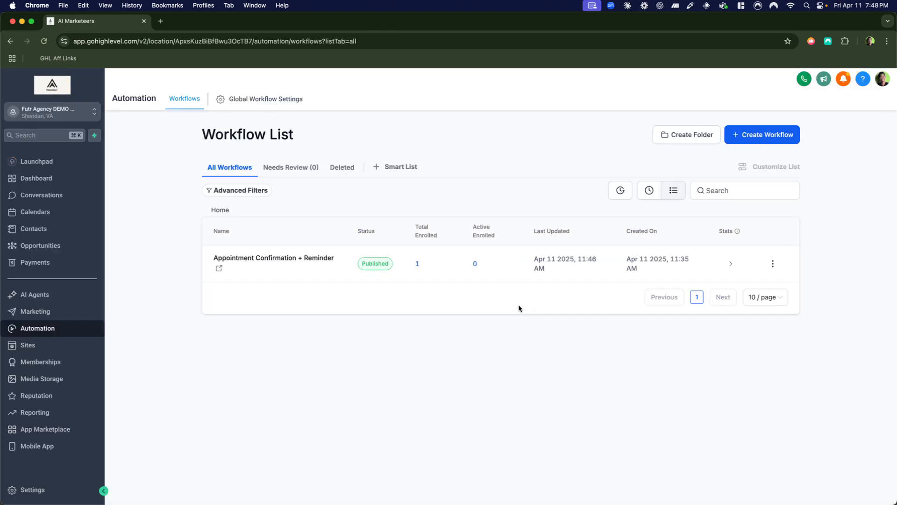